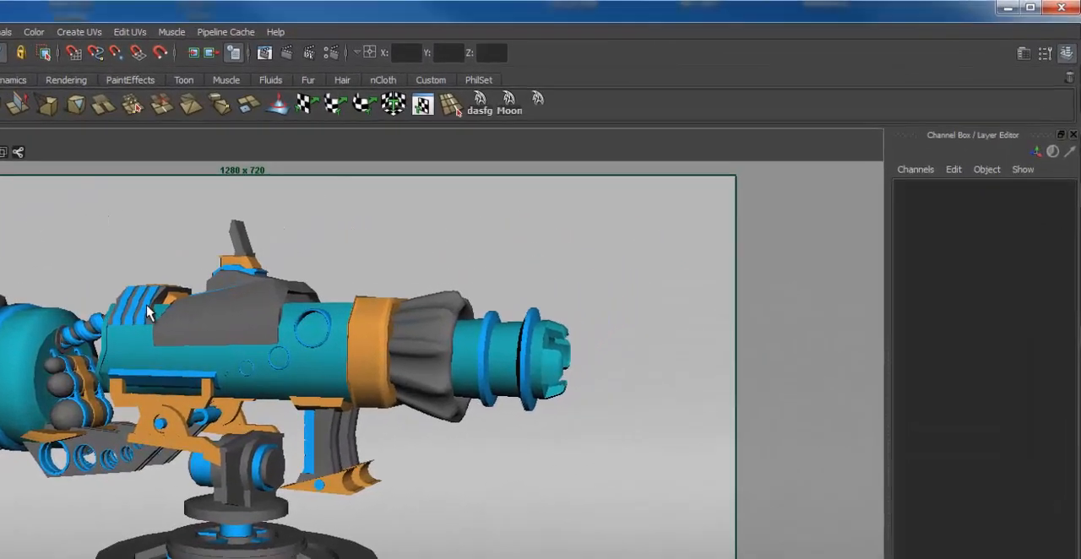
{"action": "middle_click_drag", "start_coordinate": [421, 216], "coordinate": [473, 240], "text": "alt"}
{"action": "left_click_drag", "start_coordinate": [457, 237], "coordinate": [446, 236], "text": "alt"}
{"action": "left_click_drag", "start_coordinate": [167, 345], "coordinate": [129, 358], "text": "alt"}
{"action": "middle_click_drag", "start_coordinate": [164, 354], "coordinate": [171, 360], "text": "alt"}
{"action": "left_click_drag", "start_coordinate": [338, 505], "coordinate": [357, 306], "text": "alt"}
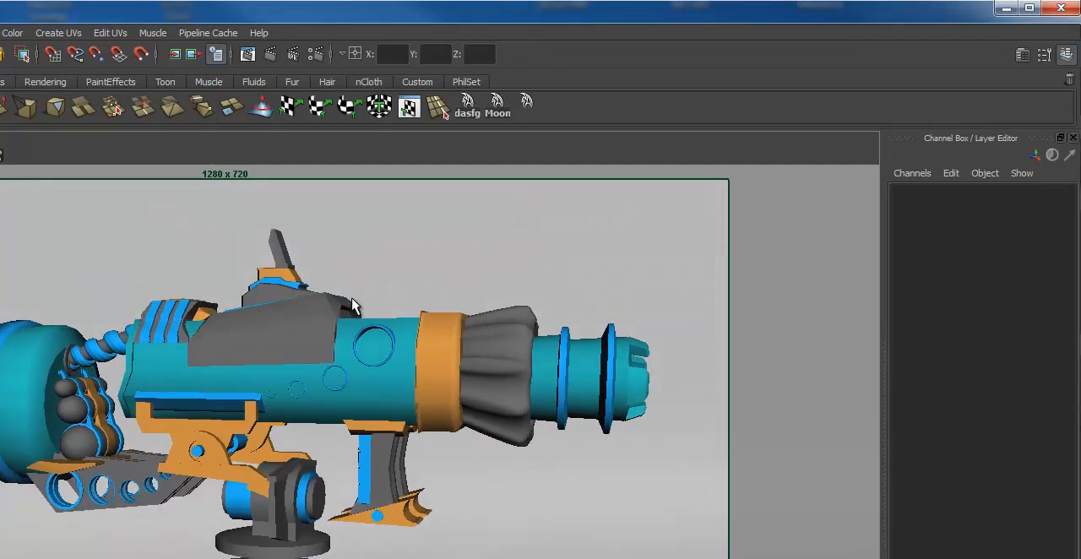
Look through the image size presets in the Render Settings, keeping HD 720, and close the settings
{"action": "left_click", "coordinate": [315, 54]}
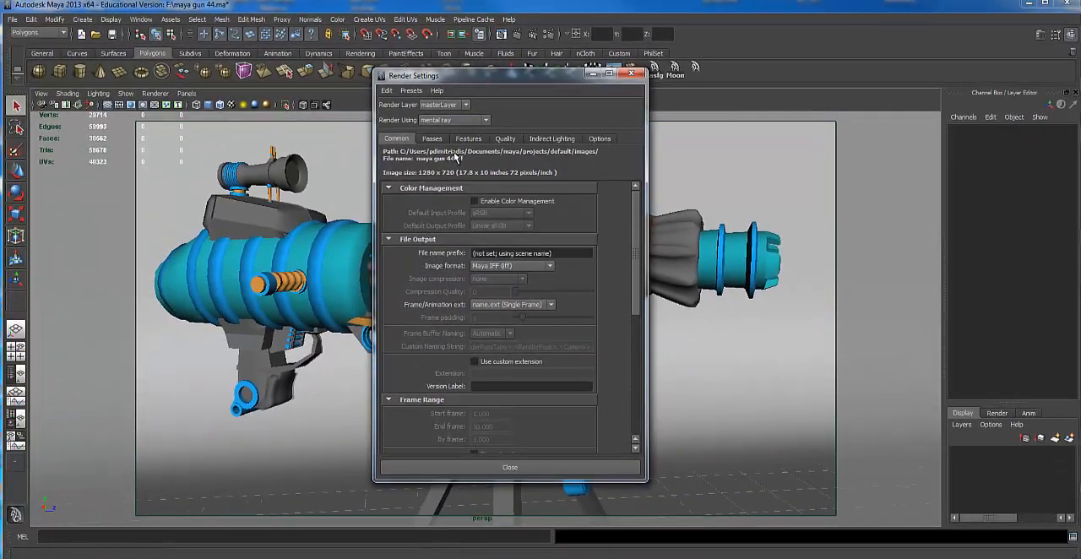
{"action": "scroll", "coordinate": [549, 243], "scroll_direction": "down", "scroll_amount": 10}
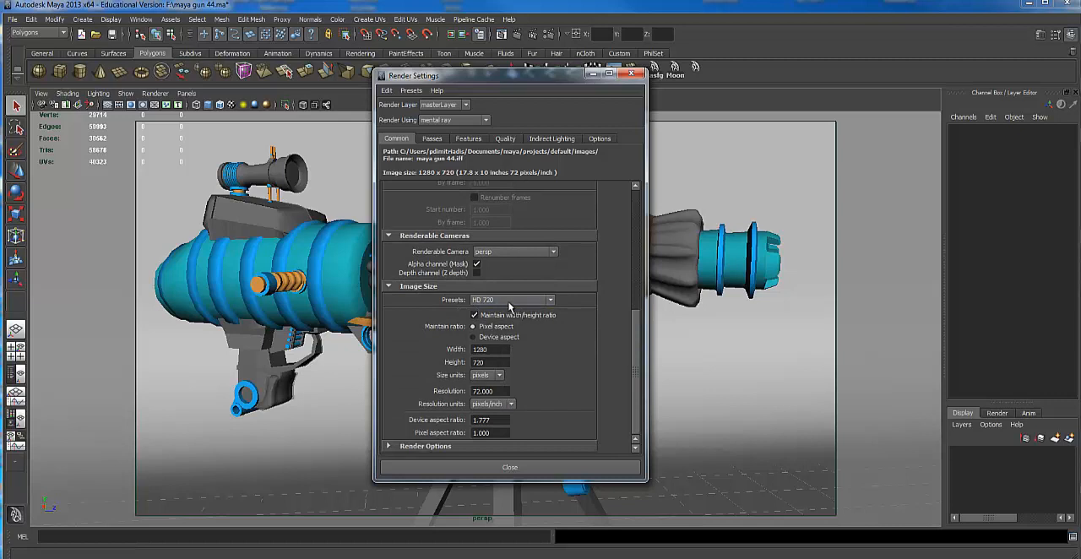
{"action": "left_click", "coordinate": [526, 300]}
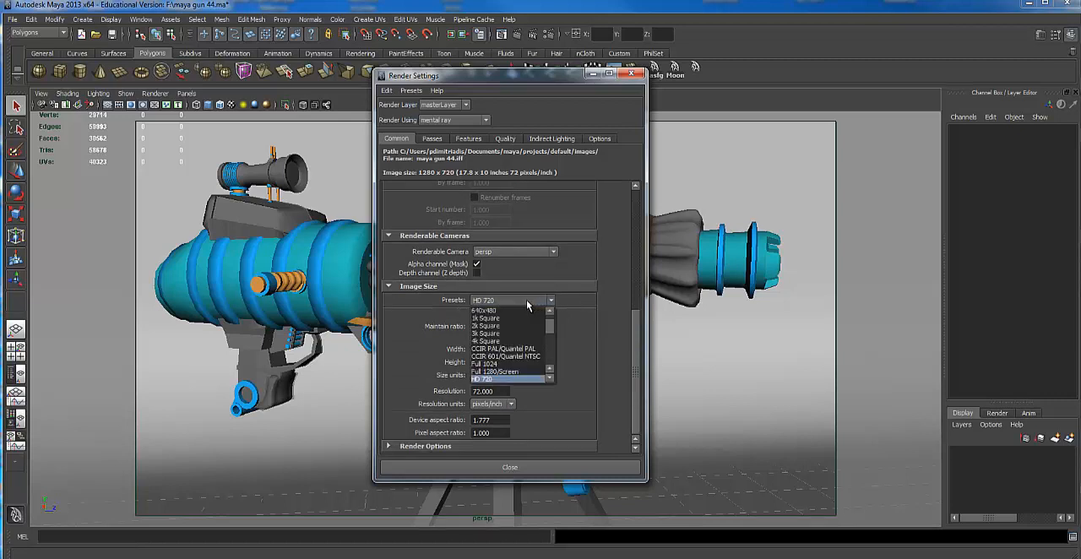
{"action": "scroll", "coordinate": [535, 347], "scroll_direction": "down", "scroll_amount": 5}
{"action": "scroll", "coordinate": [535, 347], "scroll_direction": "up", "scroll_amount": 5}
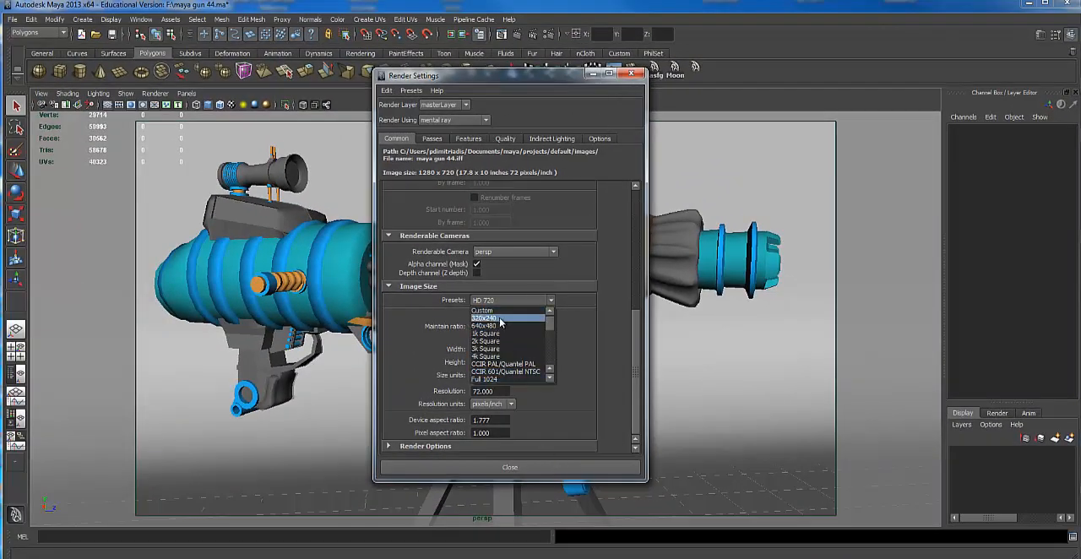
{"action": "scroll", "coordinate": [503, 355], "scroll_direction": "down", "scroll_amount": 2}
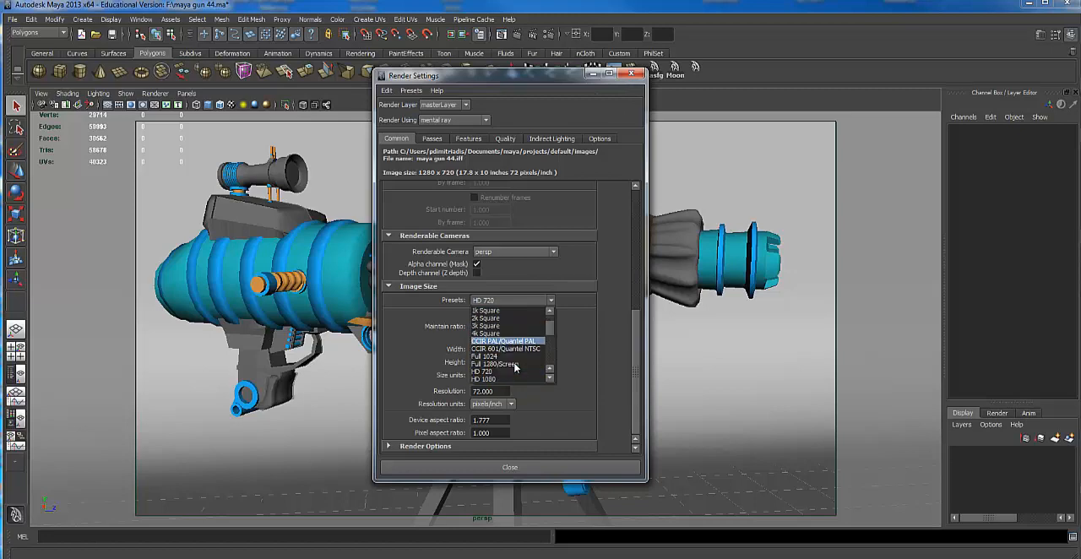
{"action": "left_click", "coordinate": [494, 349]}
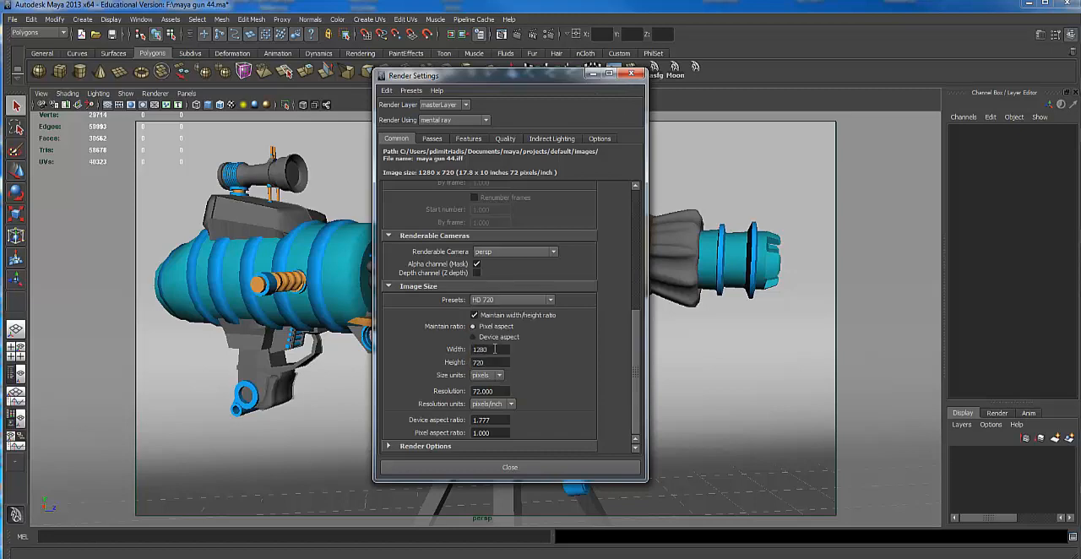
{"action": "left_click", "coordinate": [561, 469]}
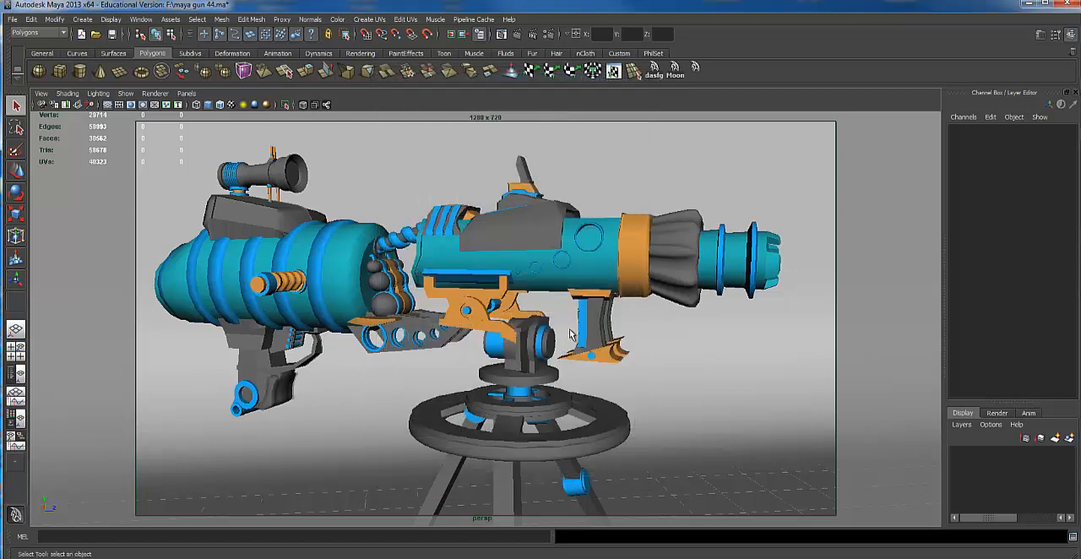
Frame the whole gun on its tripod and choose Resolution Gate in the perspective camera's settings
{"action": "left_click", "coordinate": [36, 54]}
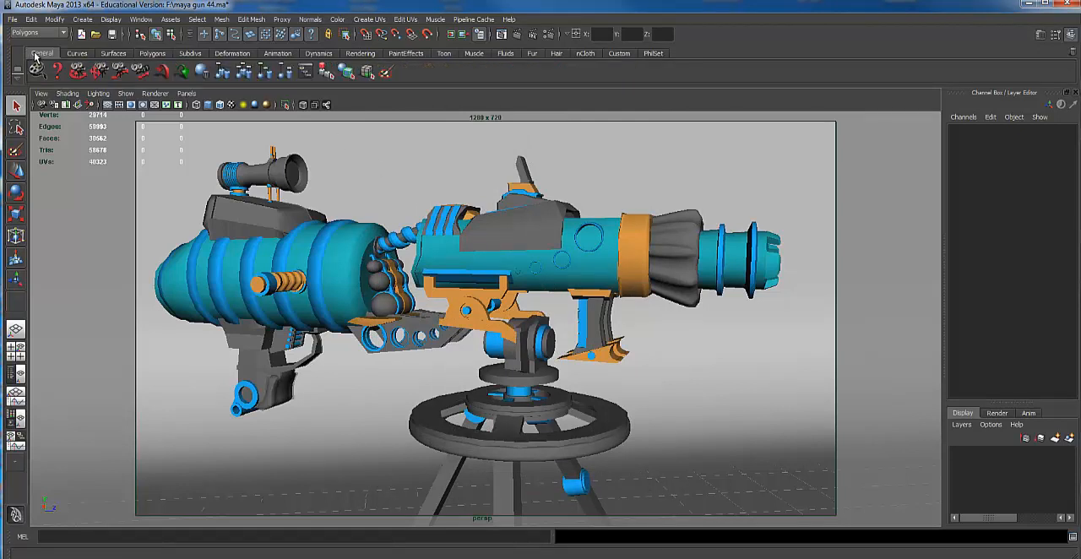
{"action": "left_click", "coordinate": [40, 94]}
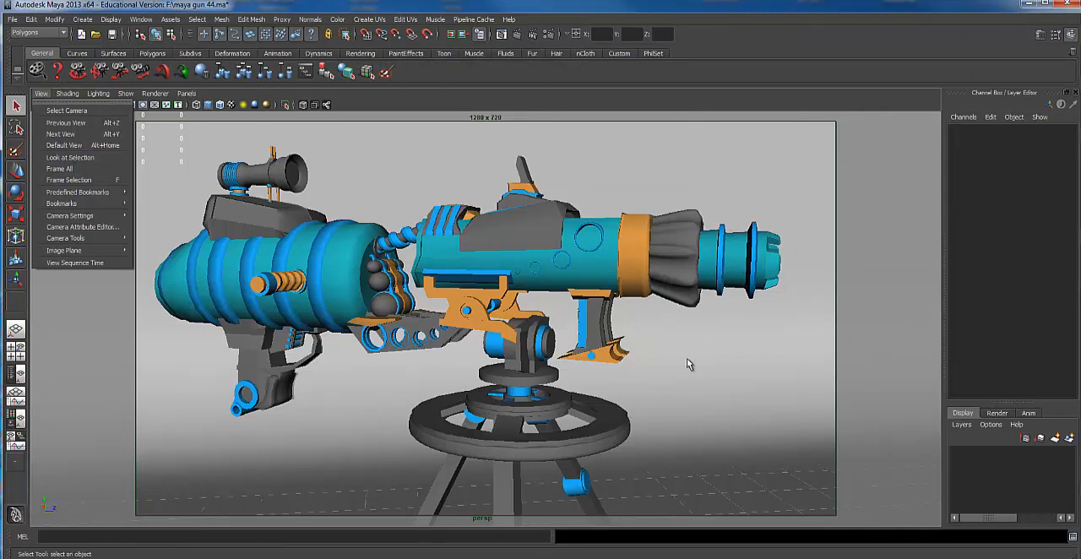
{"action": "left_click_drag", "start_coordinate": [687, 359], "coordinate": [686, 324], "text": "alt"}
{"action": "right_click_drag", "start_coordinate": [686, 324], "coordinate": [589, 290], "text": "alt"}
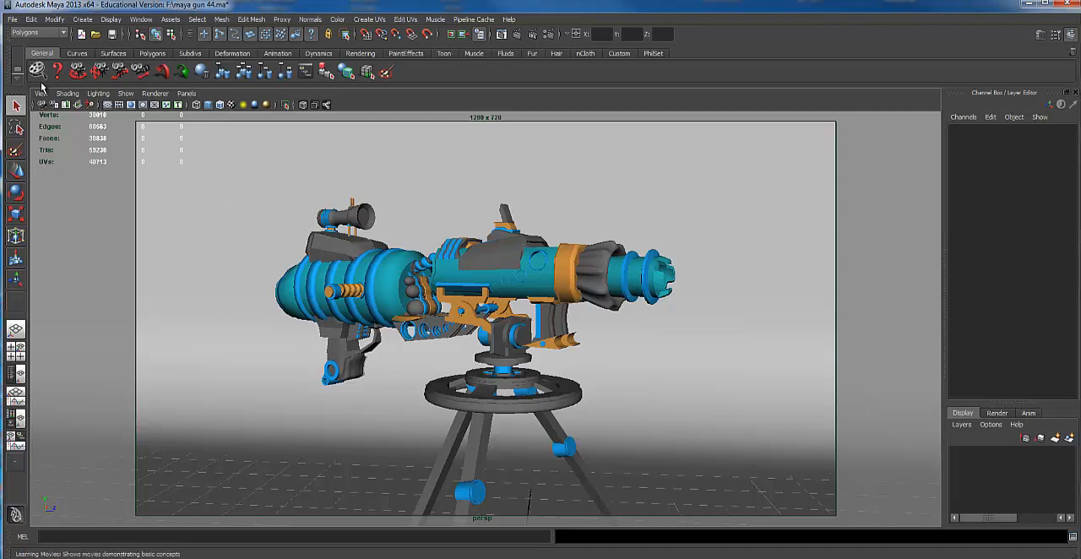
{"action": "left_click", "coordinate": [40, 94]}
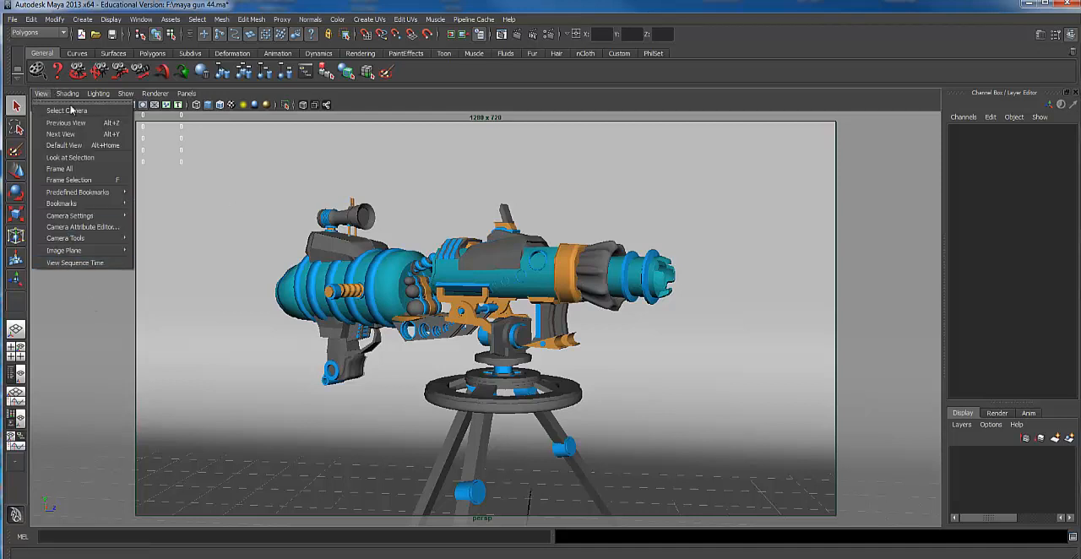
{"action": "mouse_move", "coordinate": [68, 93]}
{"action": "mouse_move", "coordinate": [89, 221]}
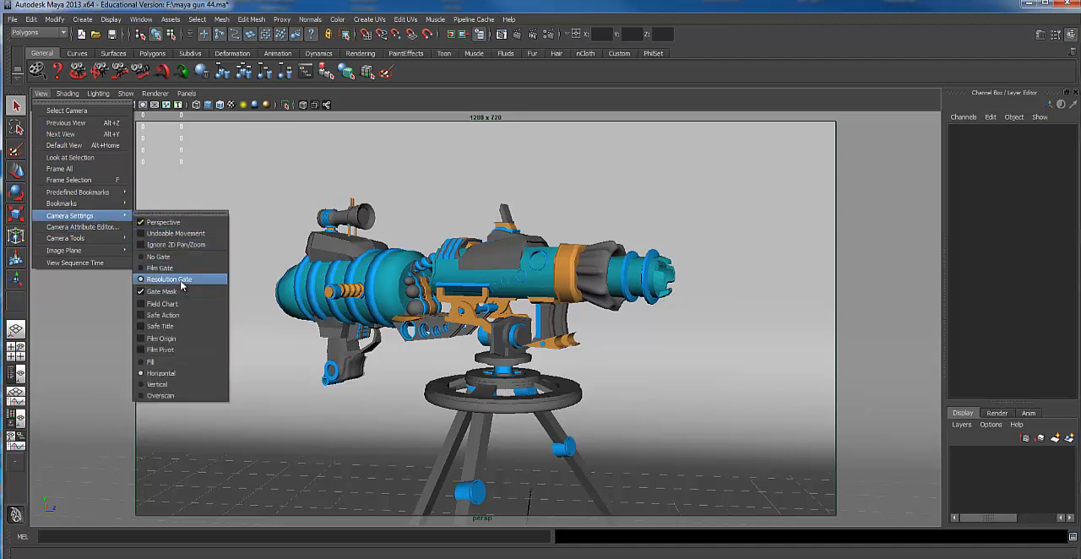
{"action": "left_click", "coordinate": [181, 281]}
Switch the perspective camera's display to No Gate
{"action": "left_click", "coordinate": [40, 94]}
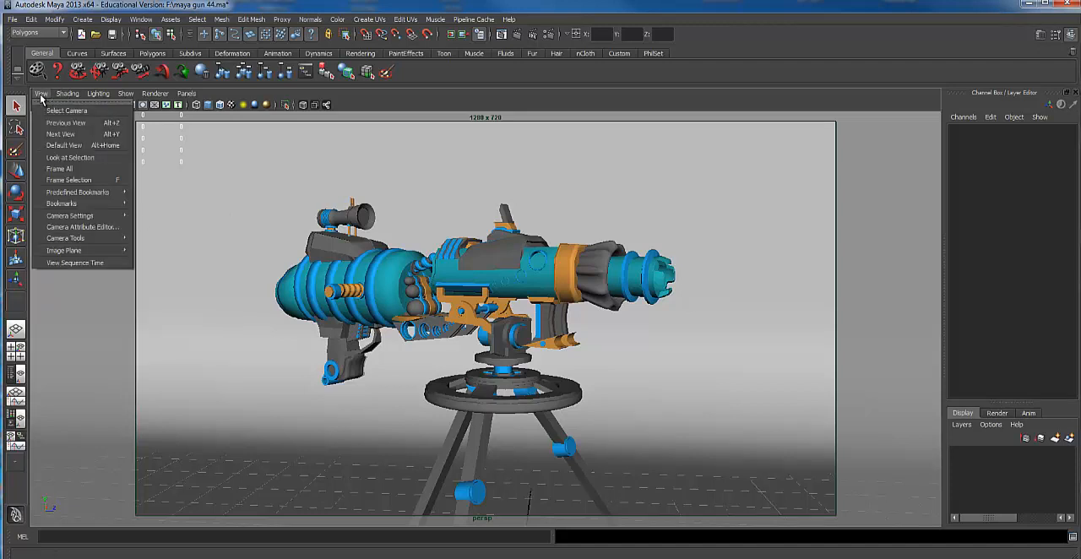
{"action": "mouse_move", "coordinate": [88, 216]}
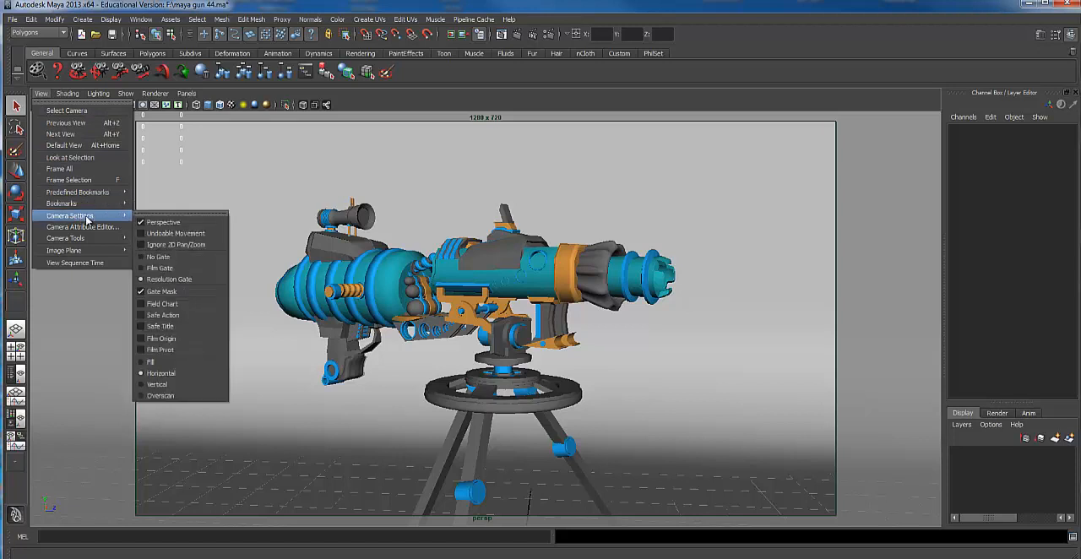
{"action": "left_click", "coordinate": [182, 256]}
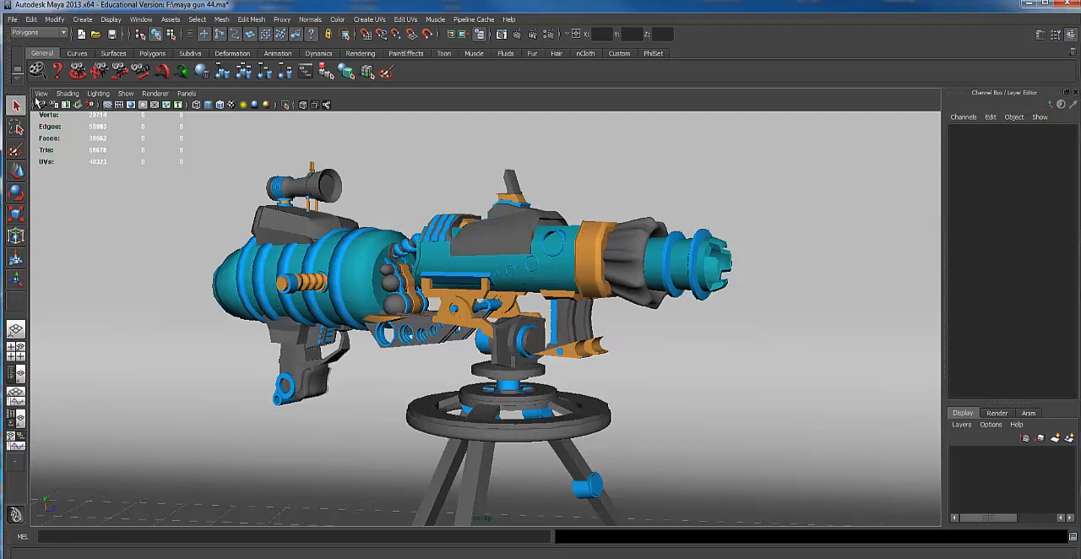
Turn the resolution gate back on for the perspective camera
{"action": "left_click", "coordinate": [40, 94]}
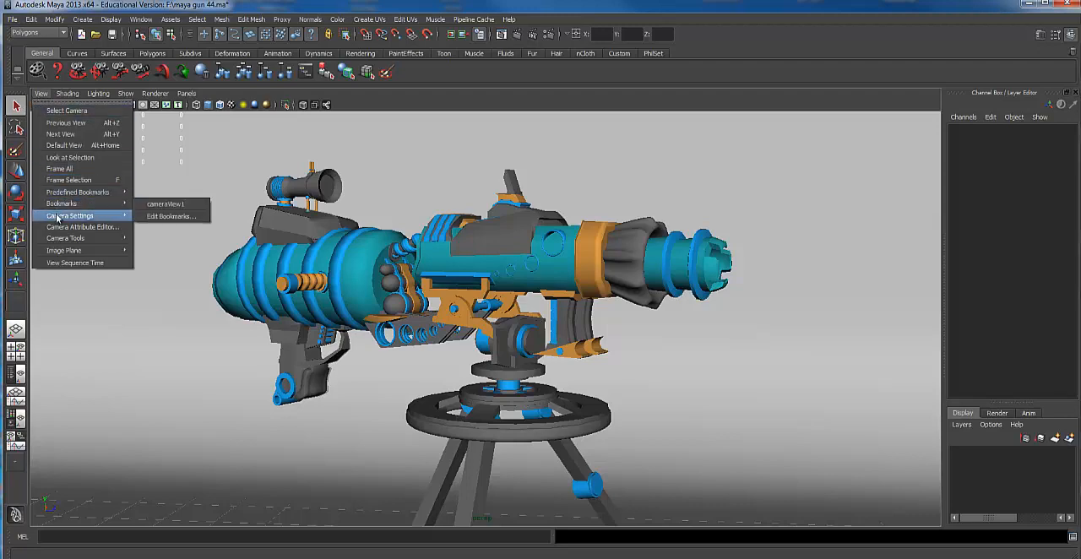
{"action": "mouse_move", "coordinate": [76, 215]}
{"action": "left_click", "coordinate": [173, 278]}
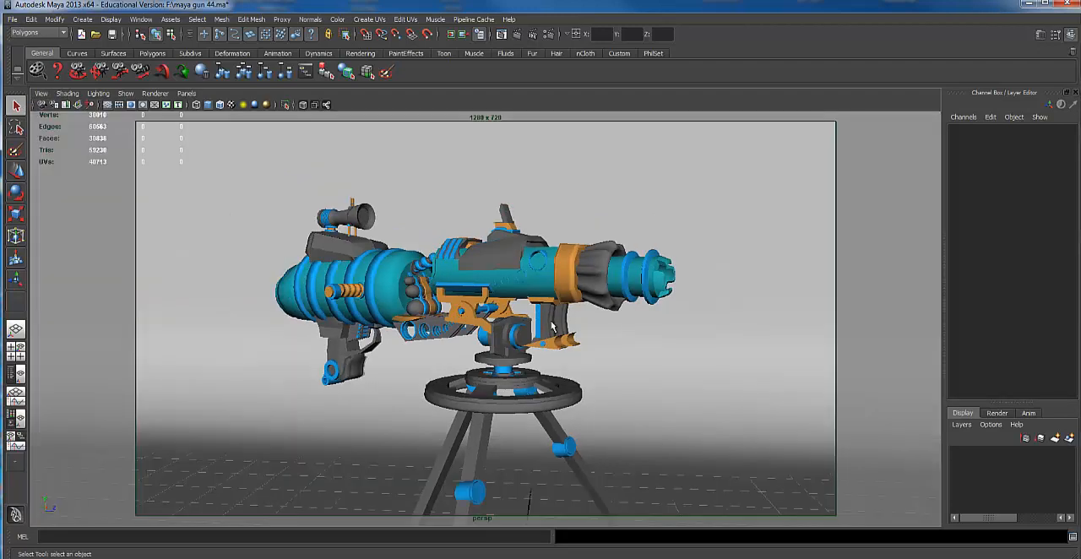
Start a mental ray test render of the gun from the perspective camera and close the render window
{"action": "scroll", "coordinate": [653, 309], "scroll_direction": "down", "scroll_amount": 3}
{"action": "scroll", "coordinate": [654, 309], "scroll_direction": "up", "scroll_amount": 4}
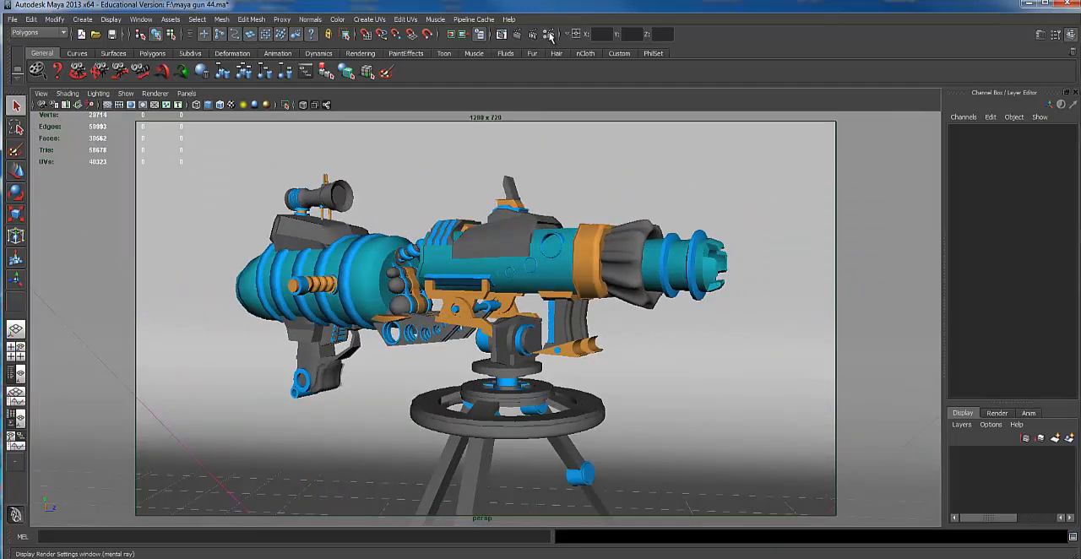
{"action": "left_click", "coordinate": [518, 36]}
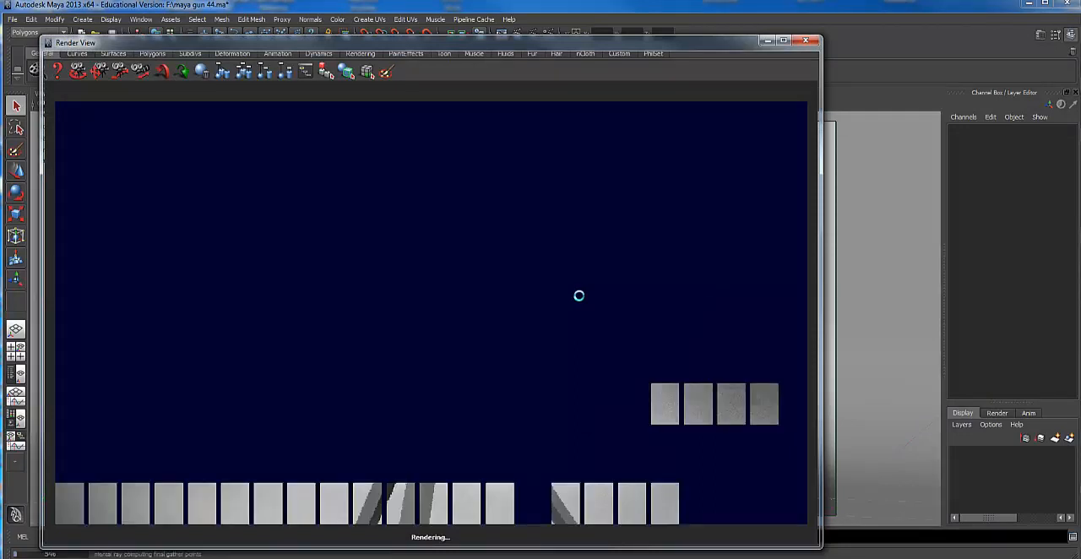
{"action": "left_click", "coordinate": [807, 43]}
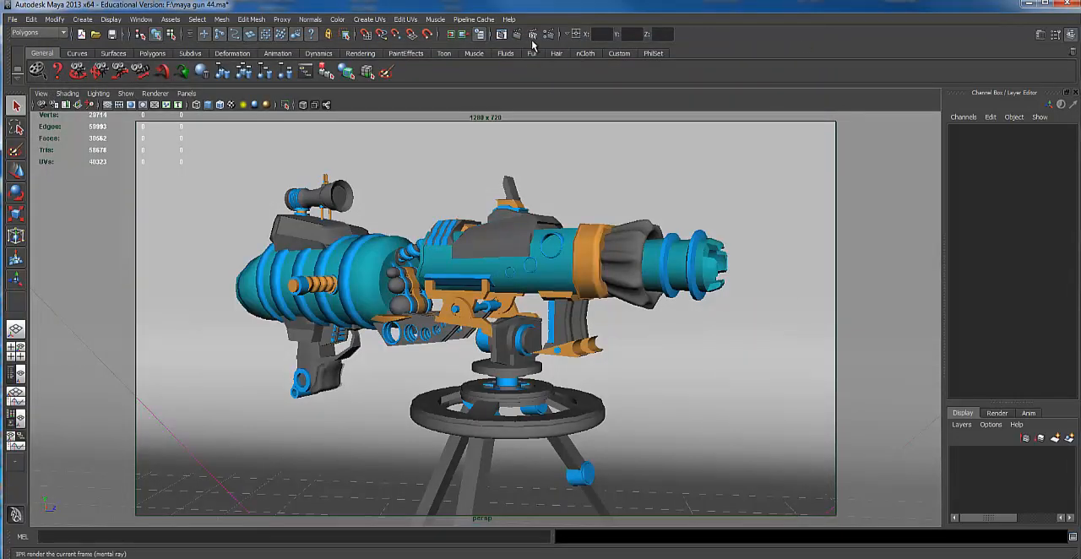
Set the render image height to 420 pixels with the width/height ratio maintained, and test-render the gun
{"action": "left_click", "coordinate": [548, 34]}
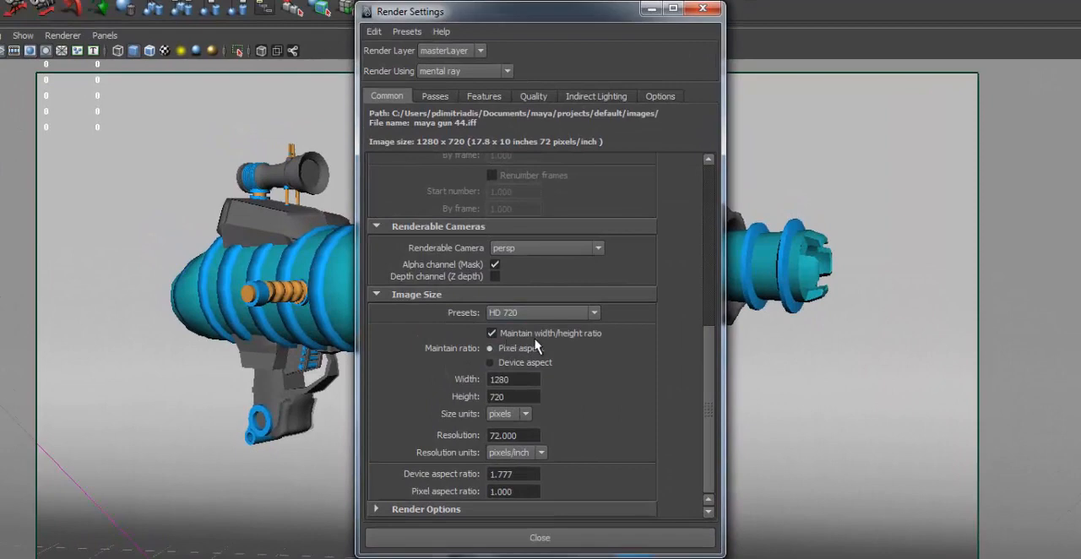
{"action": "left_click", "coordinate": [522, 397]}
{"action": "left_click_drag", "start_coordinate": [519, 396], "coordinate": [469, 398]}
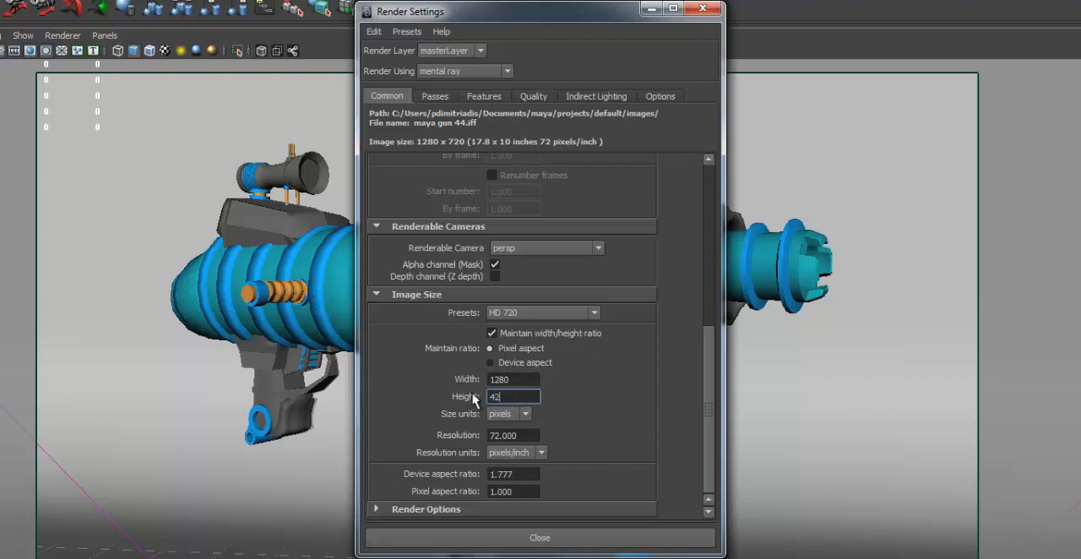
{"action": "key", "text": "Return"}
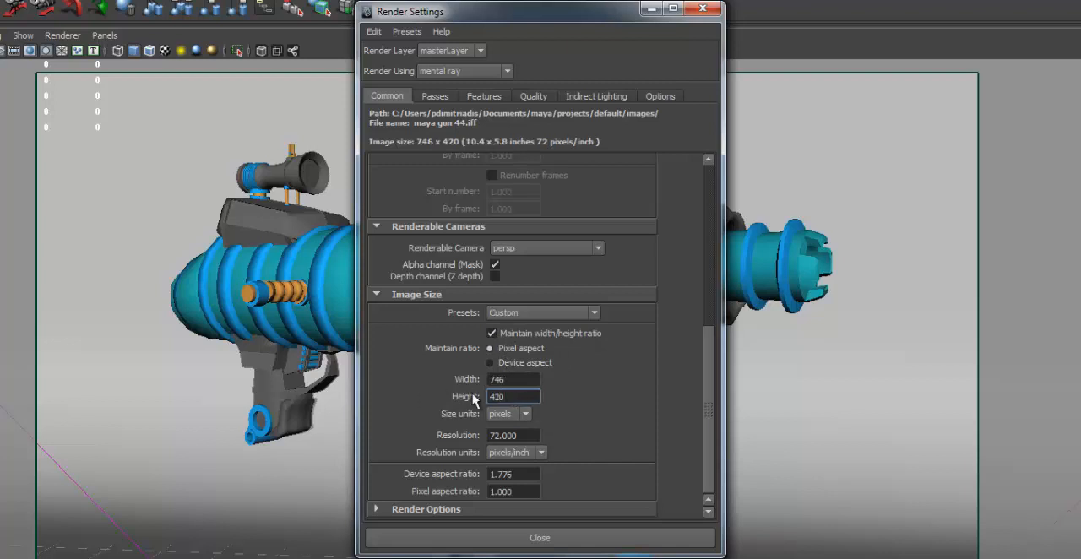
{"action": "left_click", "coordinate": [497, 434]}
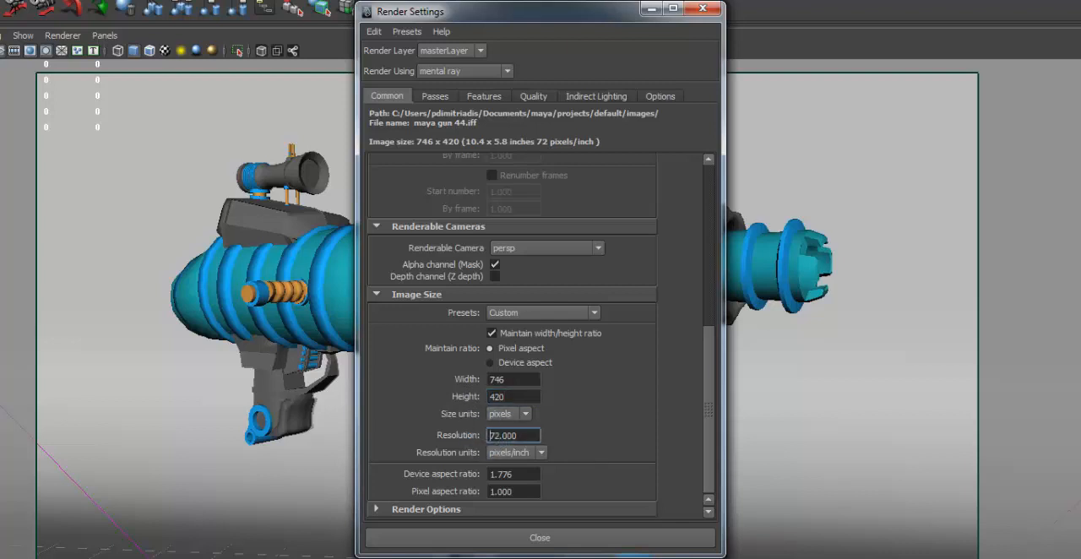
{"action": "left_click", "coordinate": [583, 538]}
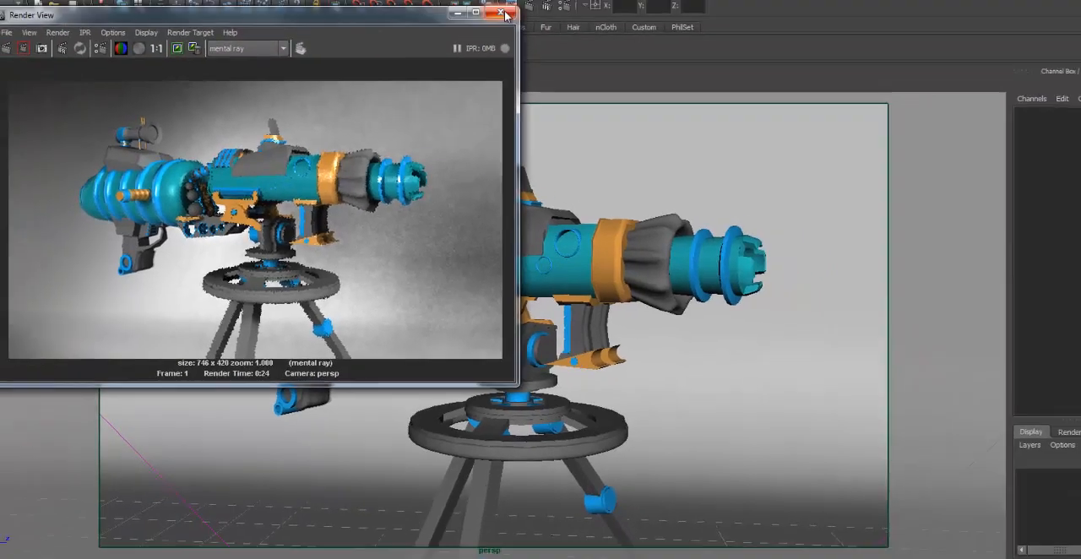
{"action": "left_click", "coordinate": [504, 15]}
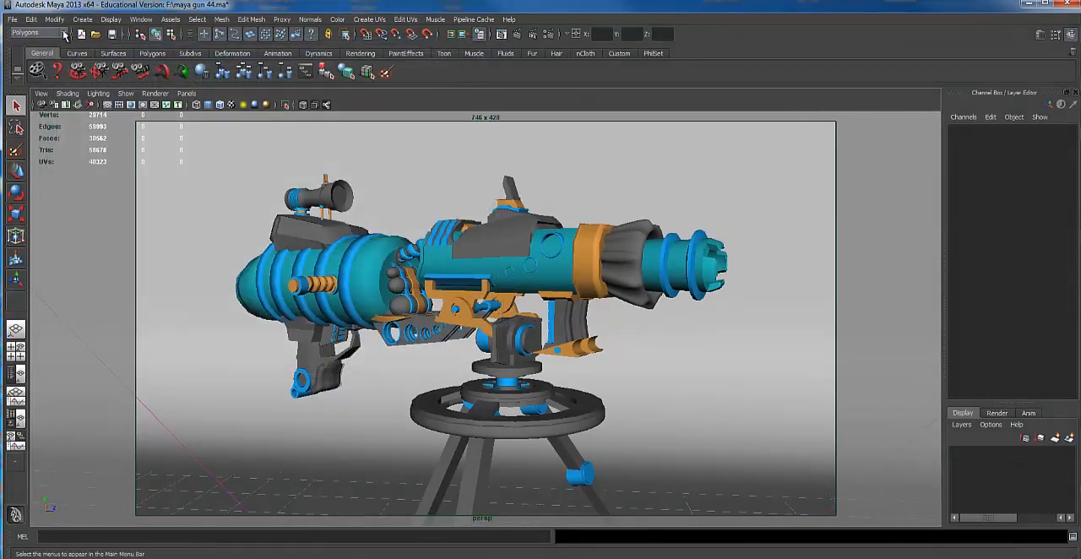
Open the Hypershade and move its window fully into view
{"action": "left_click", "coordinate": [140, 19]}
{"action": "mouse_move", "coordinate": [147, 48]}
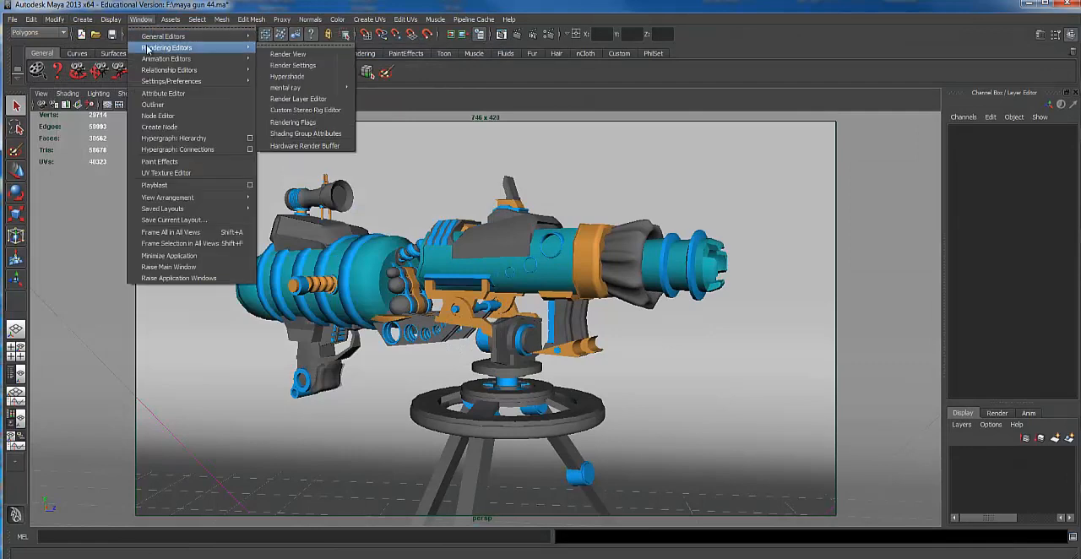
{"action": "left_click", "coordinate": [302, 77]}
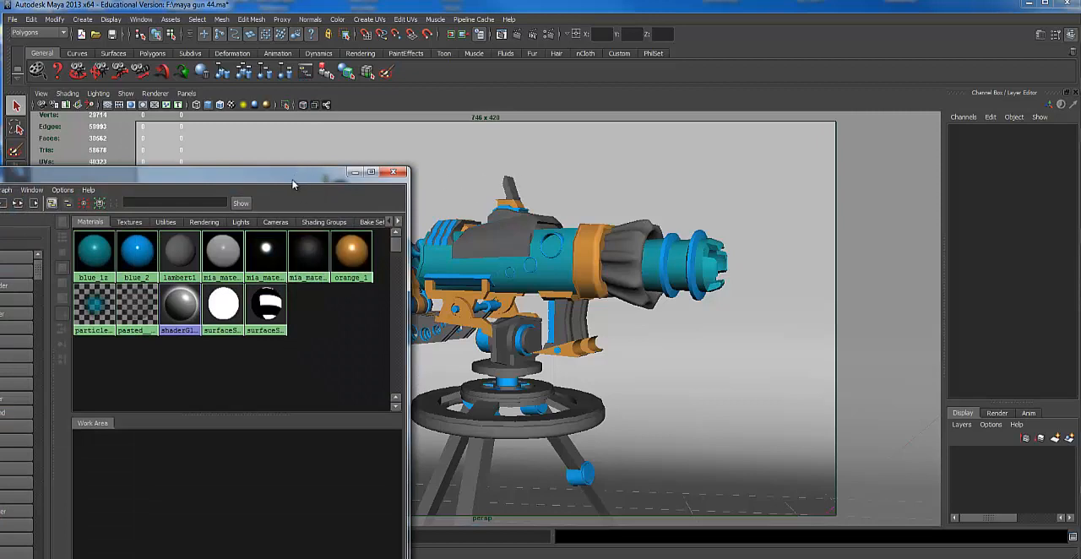
{"action": "left_click_drag", "start_coordinate": [293, 184], "coordinate": [573, 201]}
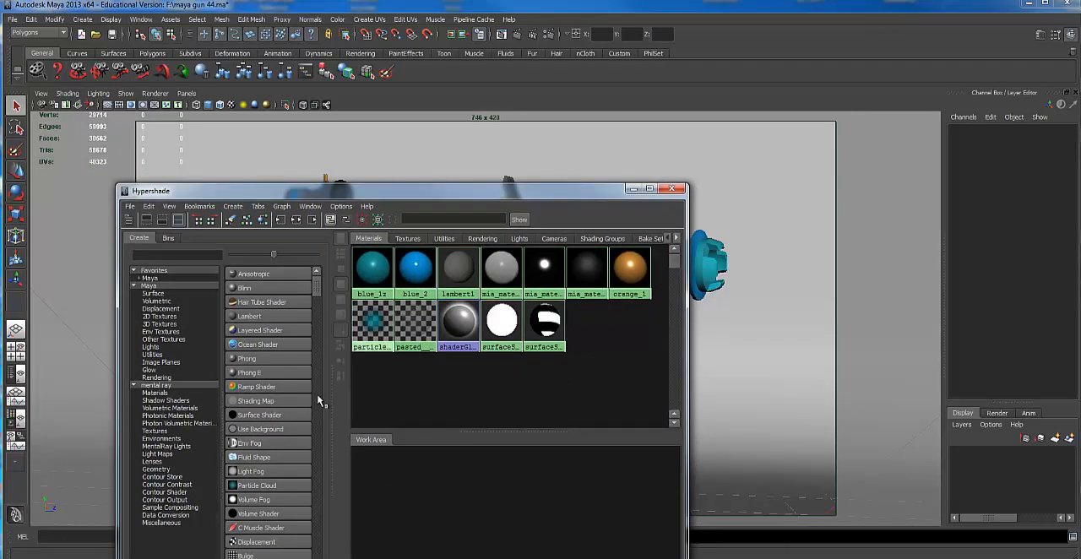
Create four mental ray mia_material_x materials in the Hypershade
{"action": "left_click_drag", "start_coordinate": [316, 287], "coordinate": [316, 301]}
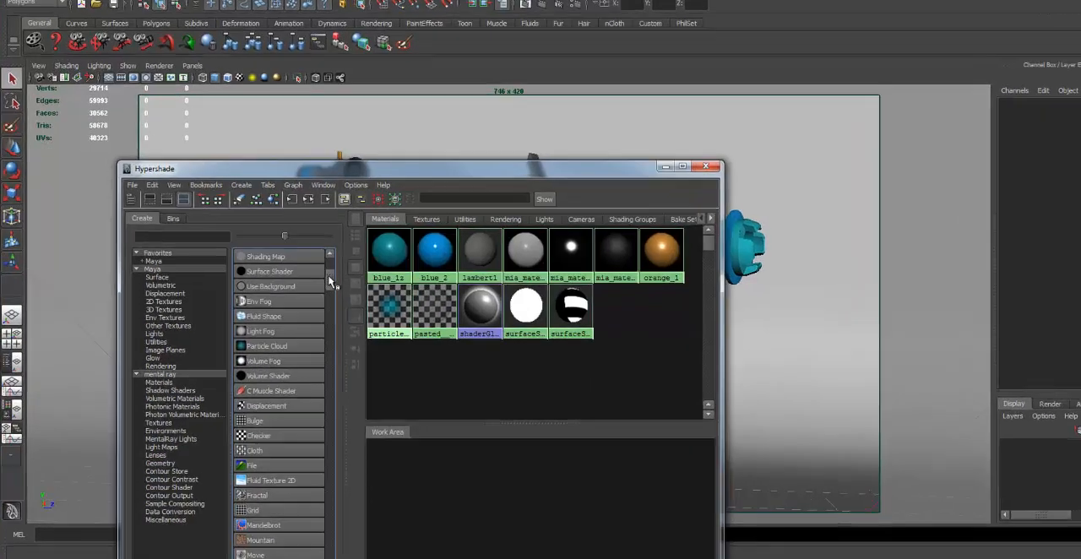
{"action": "left_click_drag", "start_coordinate": [382, 235], "coordinate": [385, 274]}
{"action": "left_click_drag", "start_coordinate": [422, 235], "coordinate": [424, 352]}
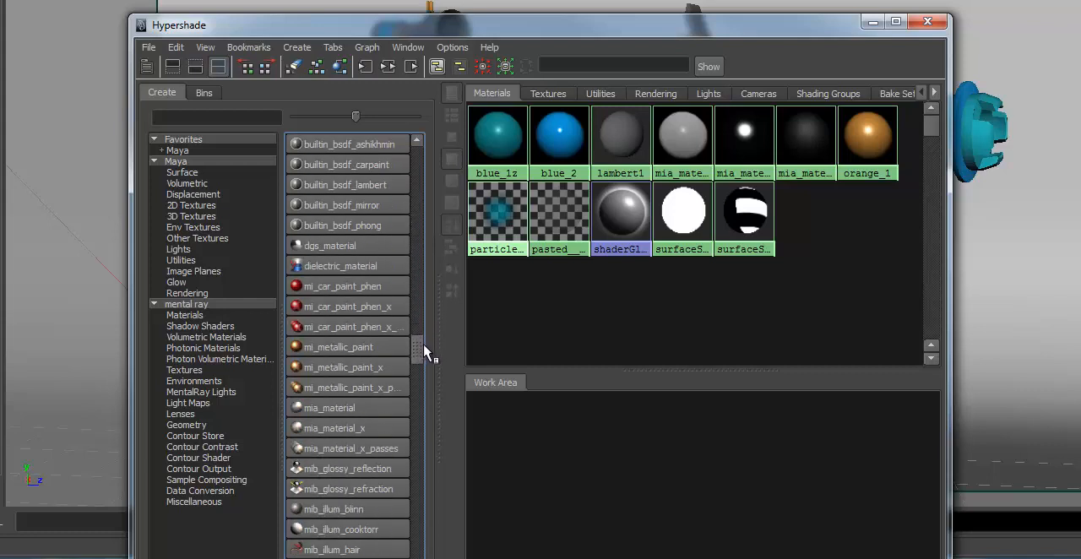
{"action": "left_click", "coordinate": [363, 431]}
{"action": "left_click", "coordinate": [354, 430]}
{"action": "left_click", "coordinate": [341, 430]}
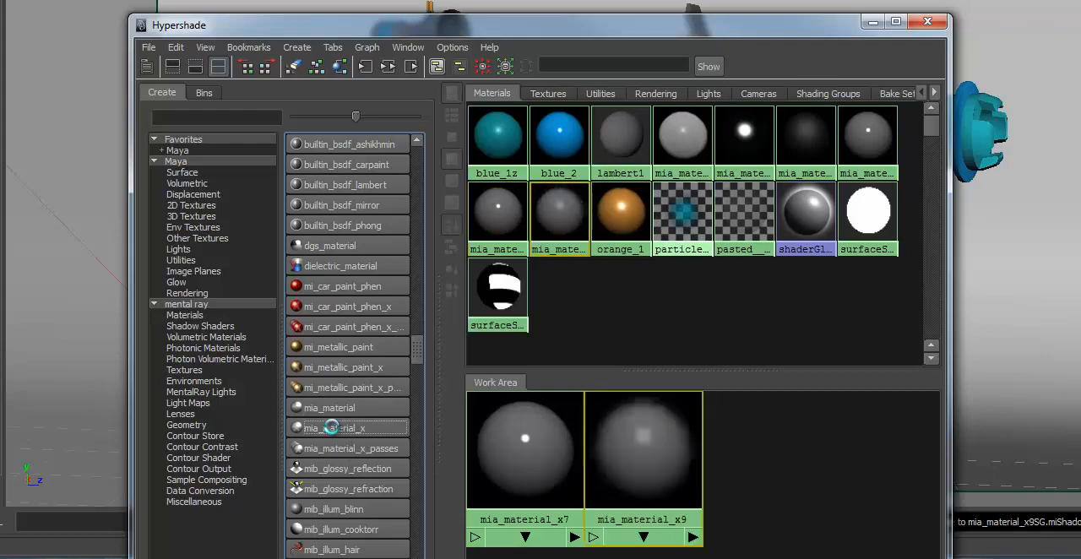
{"action": "left_click", "coordinate": [334, 429]}
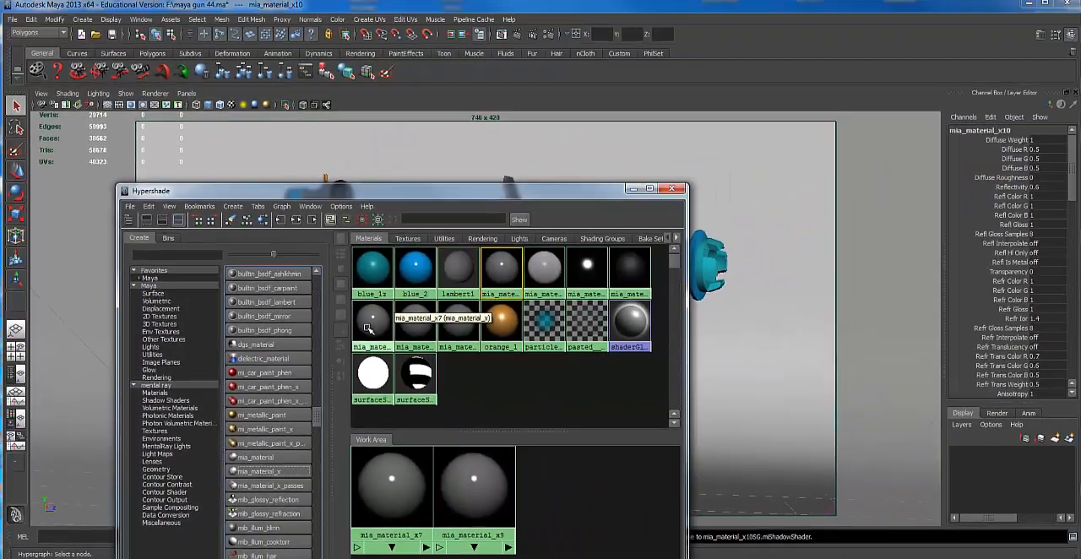
Replace the settings of mia_material_x7 with the Chrome preset
{"action": "double_click", "coordinate": [432, 272]}
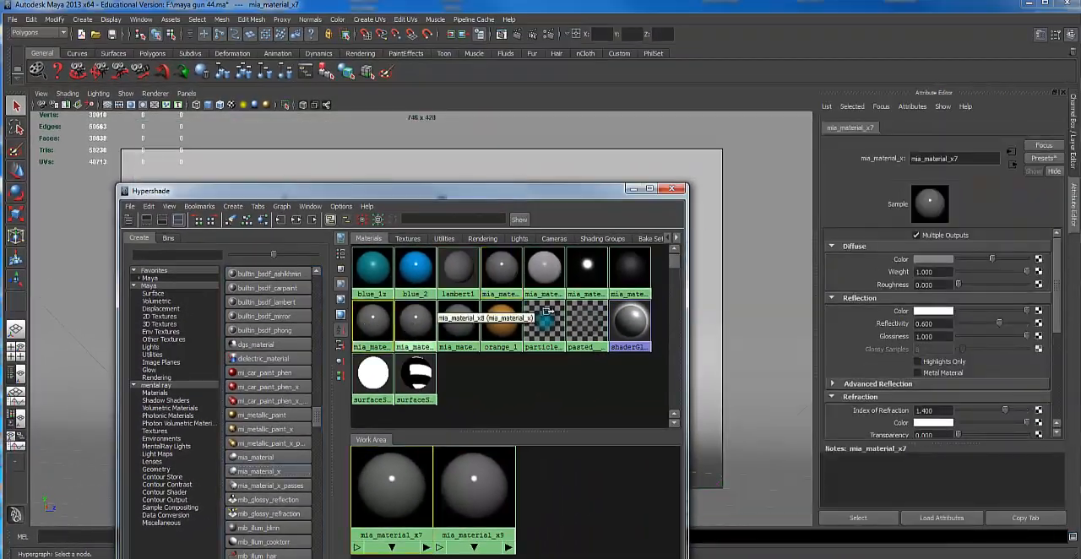
{"action": "left_click", "coordinate": [1045, 159]}
{"action": "mouse_move", "coordinate": [1027, 189]}
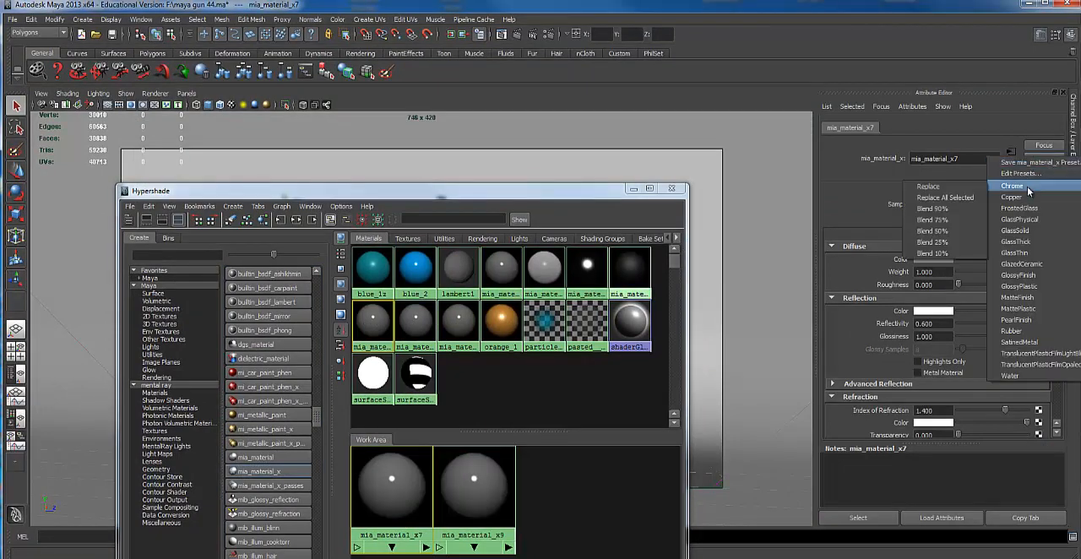
{"action": "left_click", "coordinate": [927, 187]}
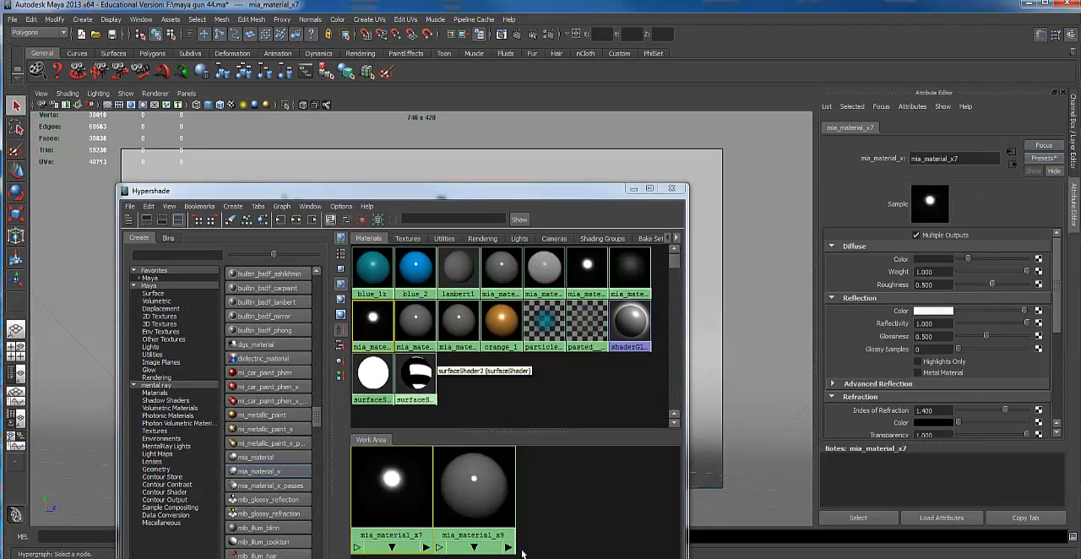
Replace the settings of mia_material_x8 with the Copper preset
{"action": "left_click", "coordinate": [415, 324]}
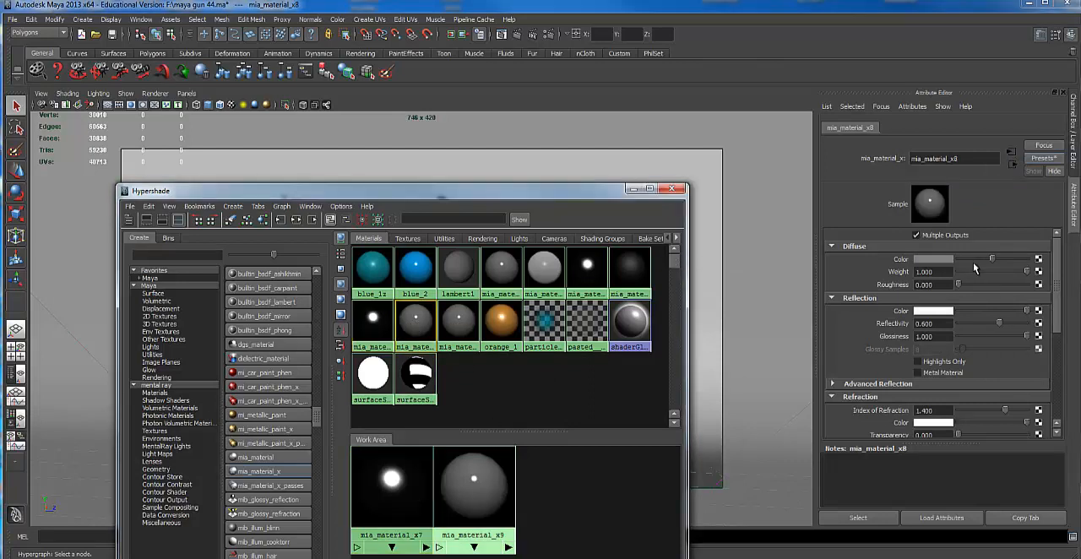
{"action": "left_click", "coordinate": [1047, 161]}
{"action": "mouse_move", "coordinate": [1018, 203]}
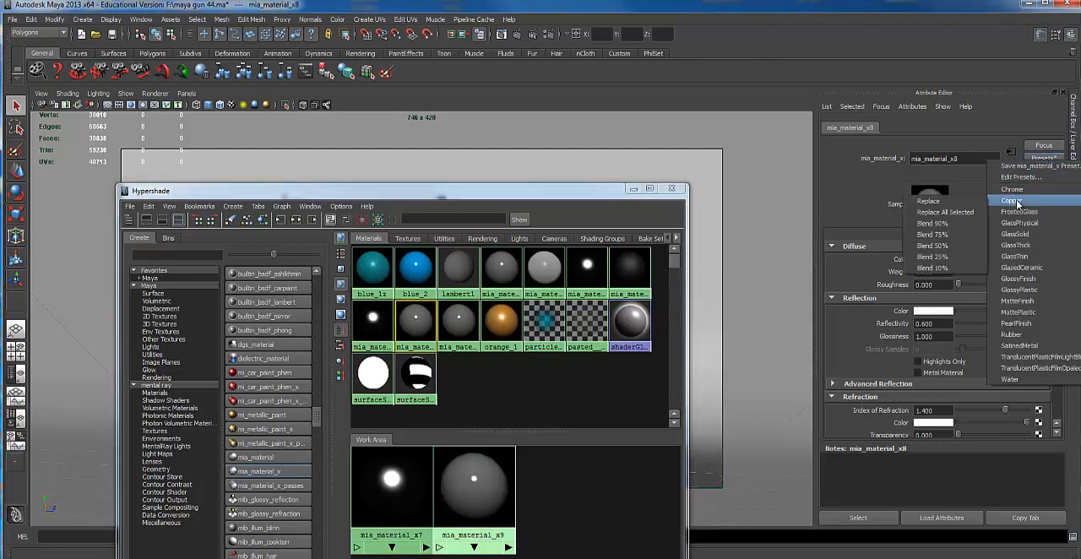
{"action": "left_click", "coordinate": [929, 202]}
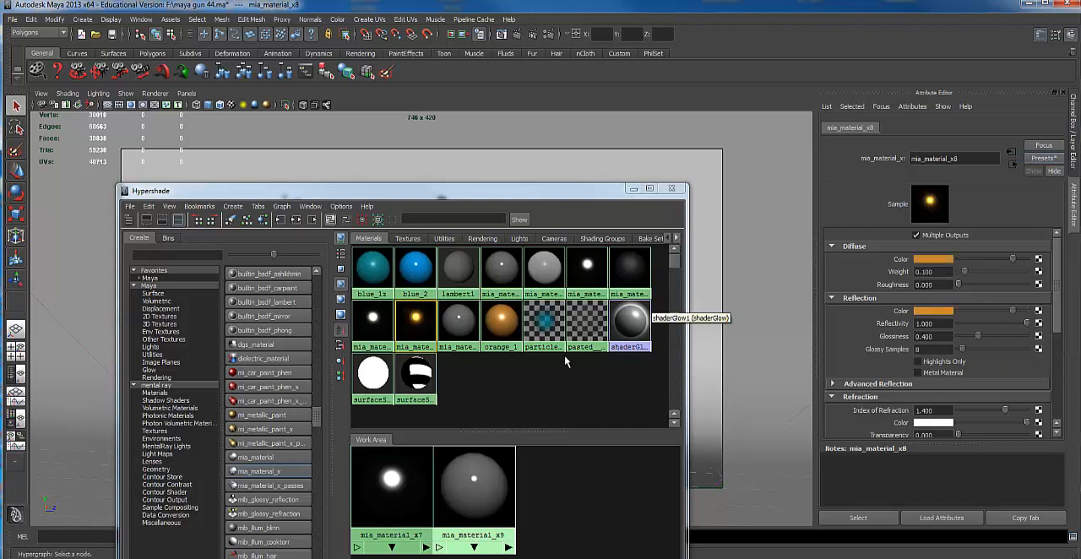
Replace the settings of mia_material_x9 with the GlossyPlastic preset
{"action": "left_click", "coordinate": [459, 324]}
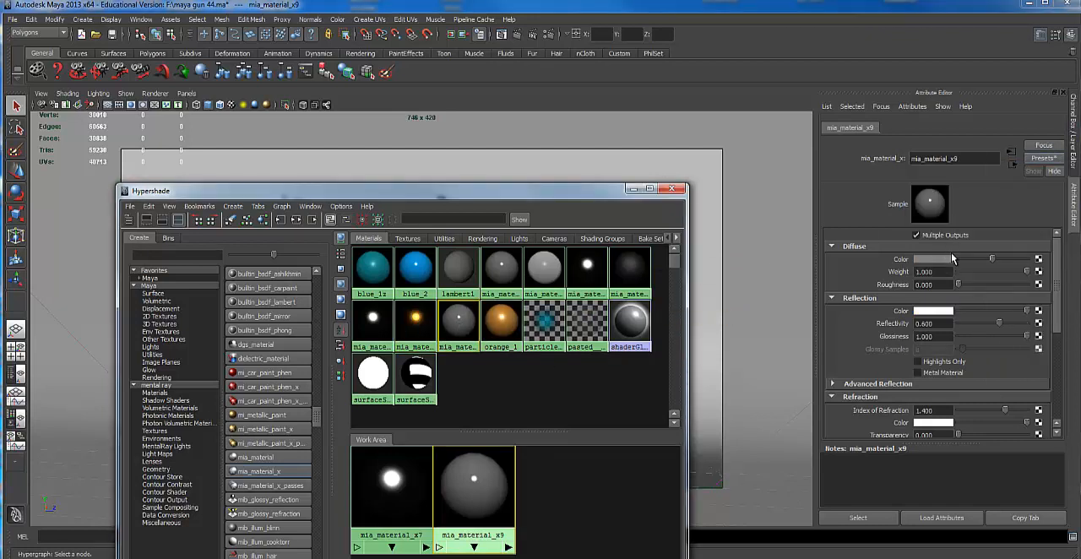
{"action": "left_click", "coordinate": [1045, 159]}
{"action": "mouse_move", "coordinate": [1038, 278]}
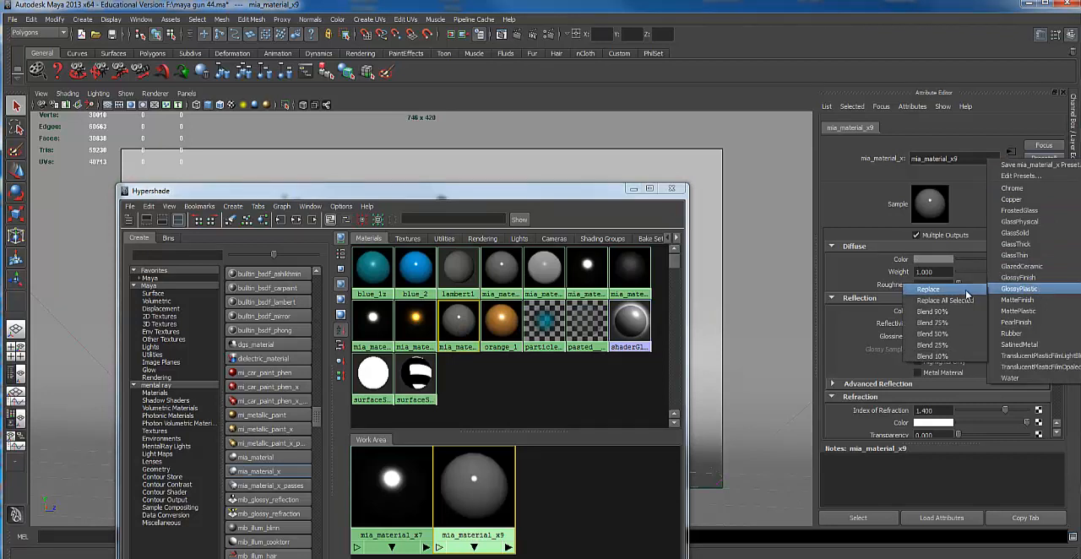
{"action": "left_click", "coordinate": [928, 290]}
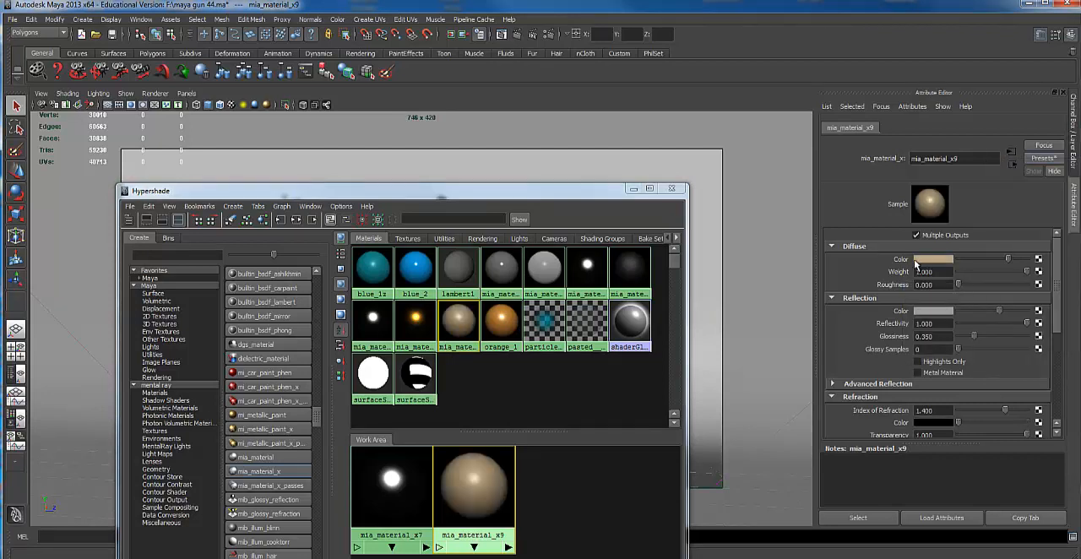
Set the diffuse color of mia_material_x9 to bright red, with hue 2 and saturation and value at 1.000
{"action": "left_click", "coordinate": [924, 259]}
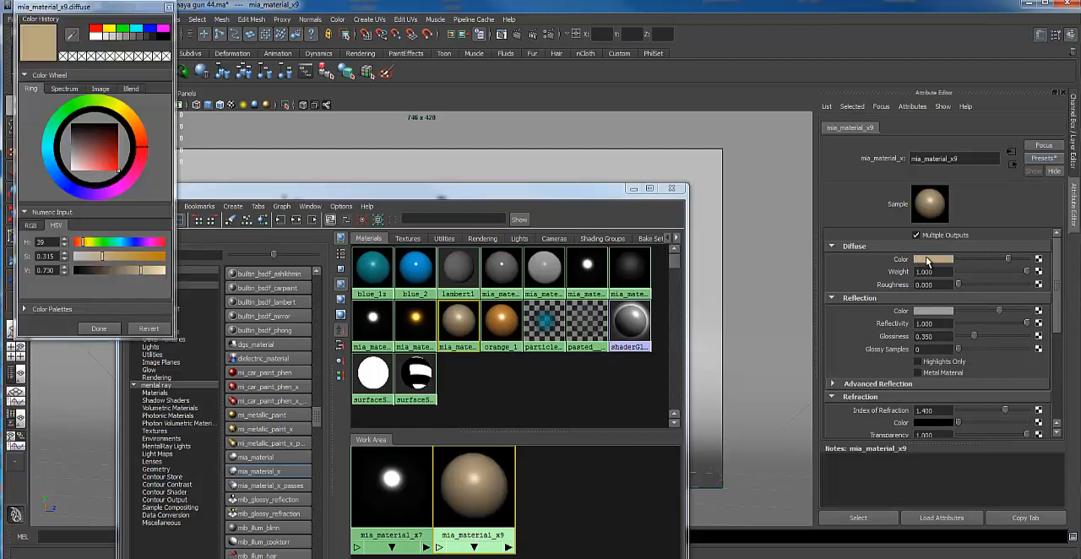
{"action": "left_click", "coordinate": [144, 150]}
{"action": "left_click", "coordinate": [144, 150]}
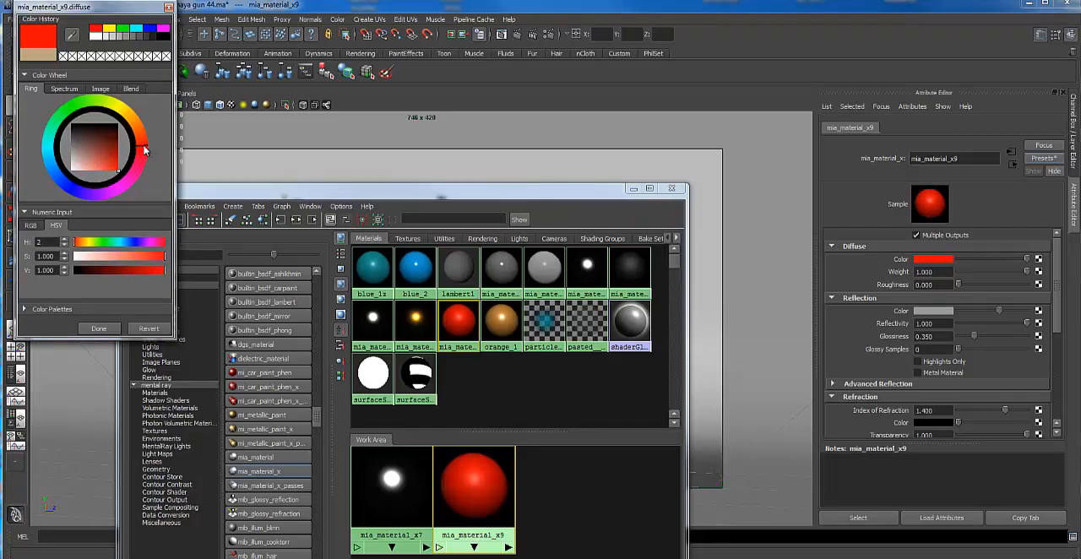
{"action": "left_click", "coordinate": [113, 327]}
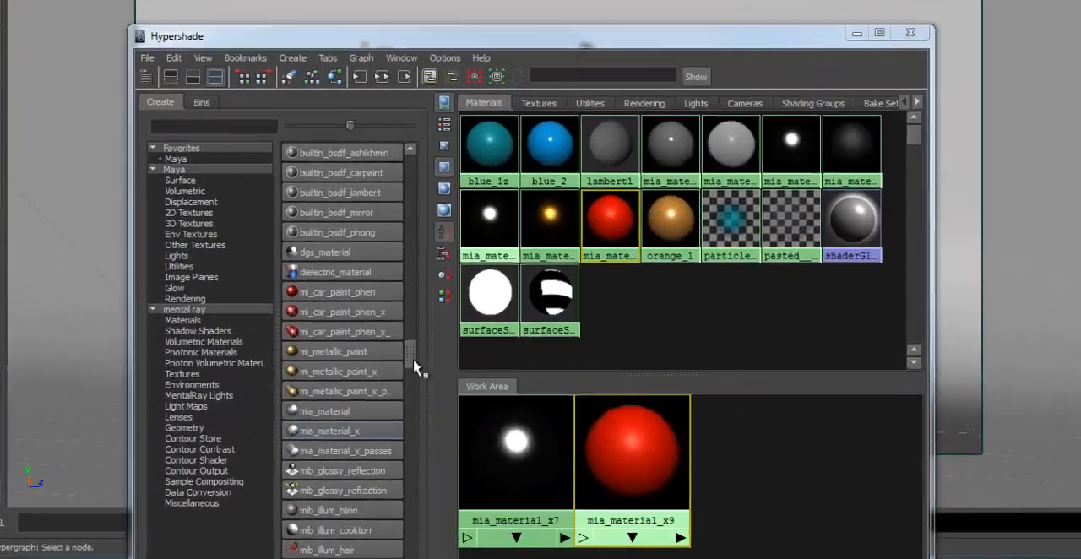
Create two Blinn materials in the Hypershade
{"action": "left_click_drag", "start_coordinate": [414, 368], "coordinate": [437, 126]}
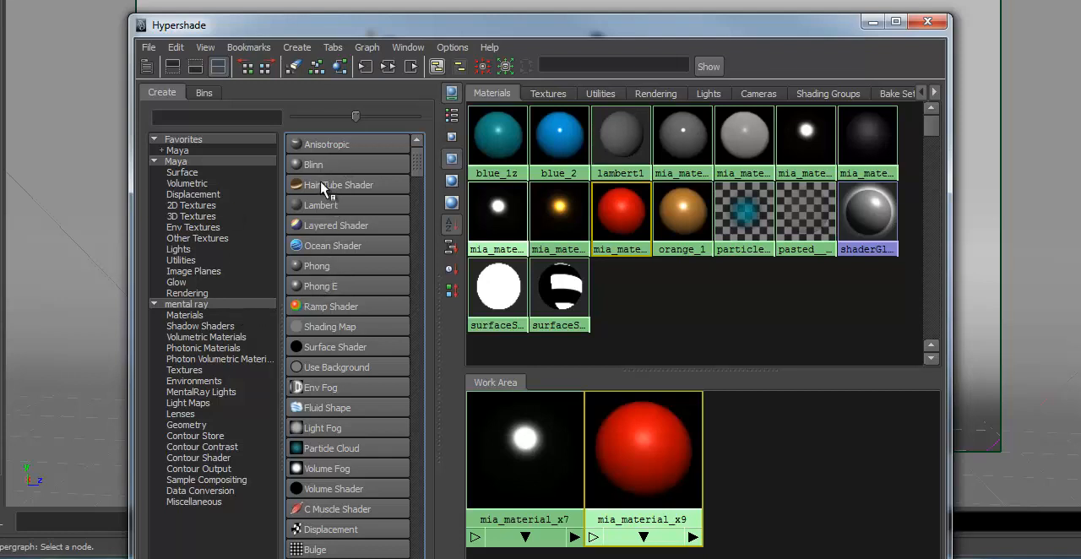
{"action": "left_click", "coordinate": [321, 165]}
{"action": "left_click", "coordinate": [321, 165]}
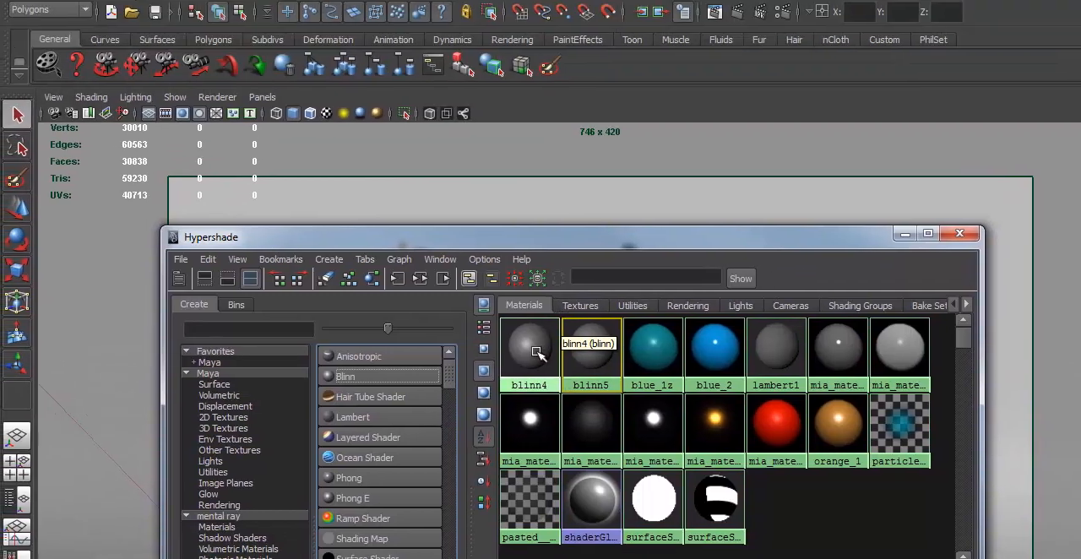
Set the color of blinn5 to orange, with hue 38 and saturation and value at 1.000
{"action": "left_click", "coordinate": [1079, 372]}
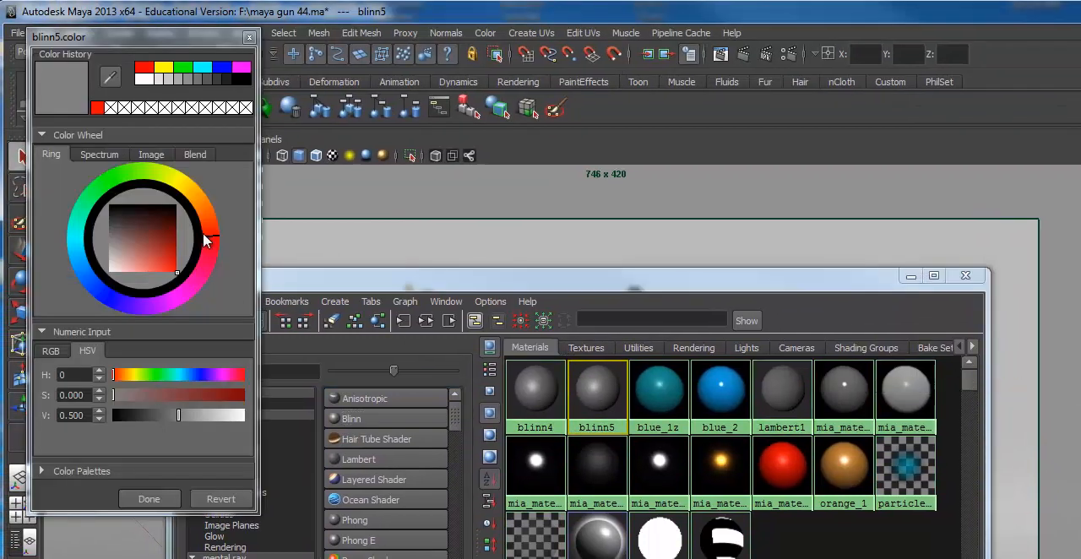
{"action": "left_click", "coordinate": [196, 200]}
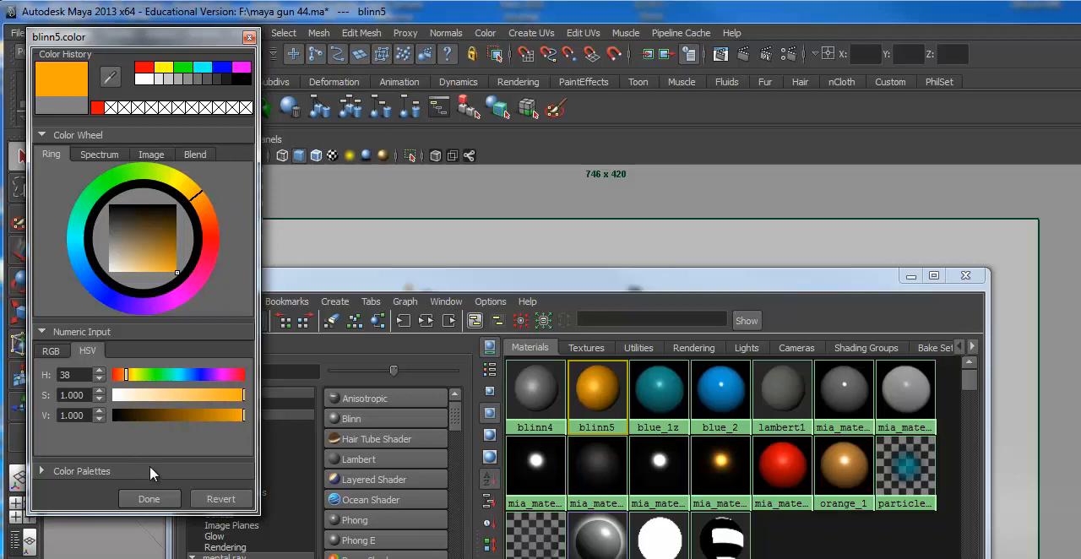
{"action": "left_click", "coordinate": [158, 498]}
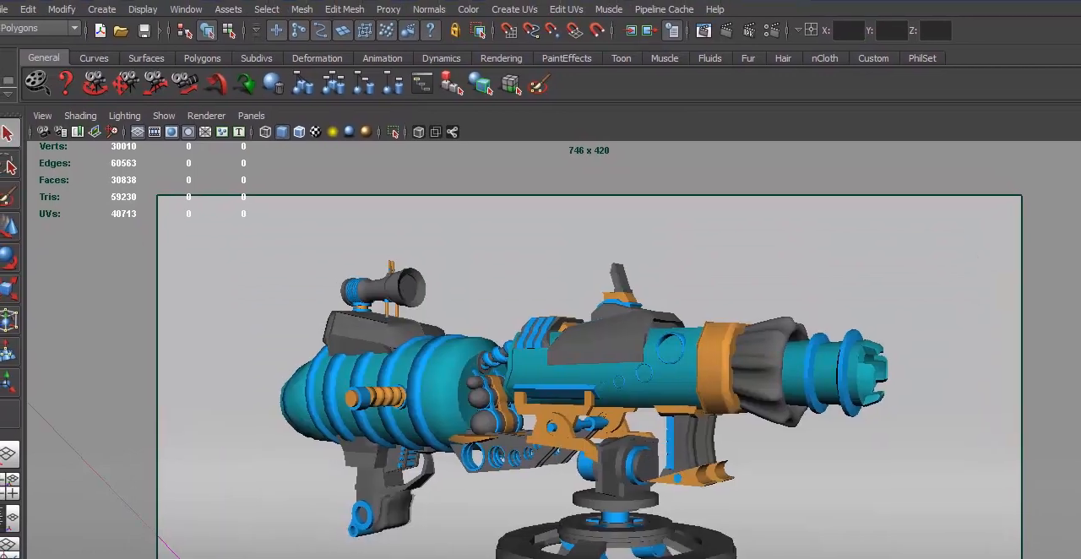
Start a mental ray IPR render, move the Render View off the gun and tune a region around the gun's midsection
{"action": "left_click", "coordinate": [765, 37]}
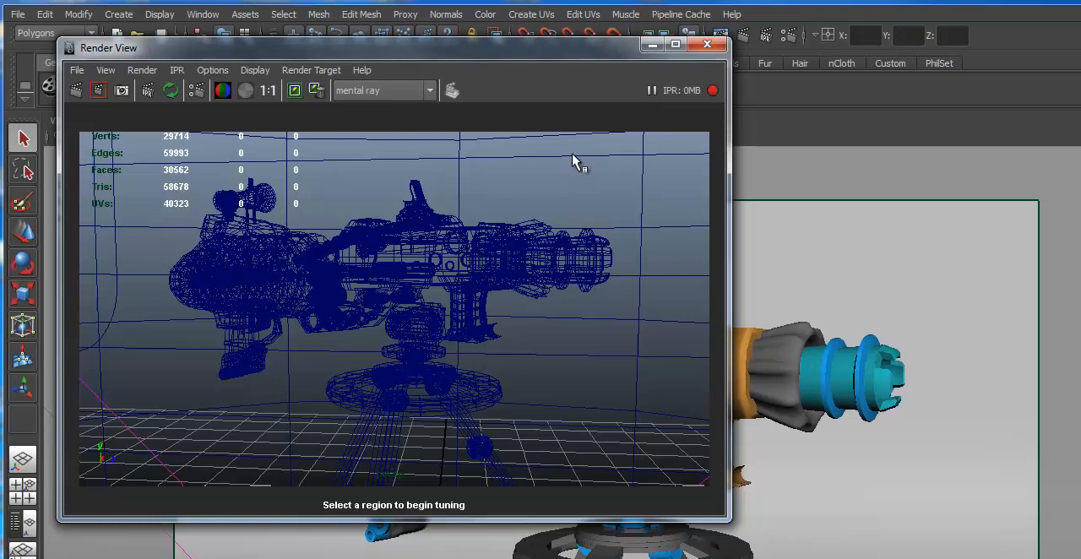
{"action": "mouse_move", "coordinate": [472, 48]}
{"action": "left_mouse_down"}
{"action": "mouse_move", "coordinate": [1079, 33]}
{"action": "mouse_move", "coordinate": [1080, 0]}
{"action": "mouse_move", "coordinate": [758, 0]}
{"action": "left_mouse_up"}
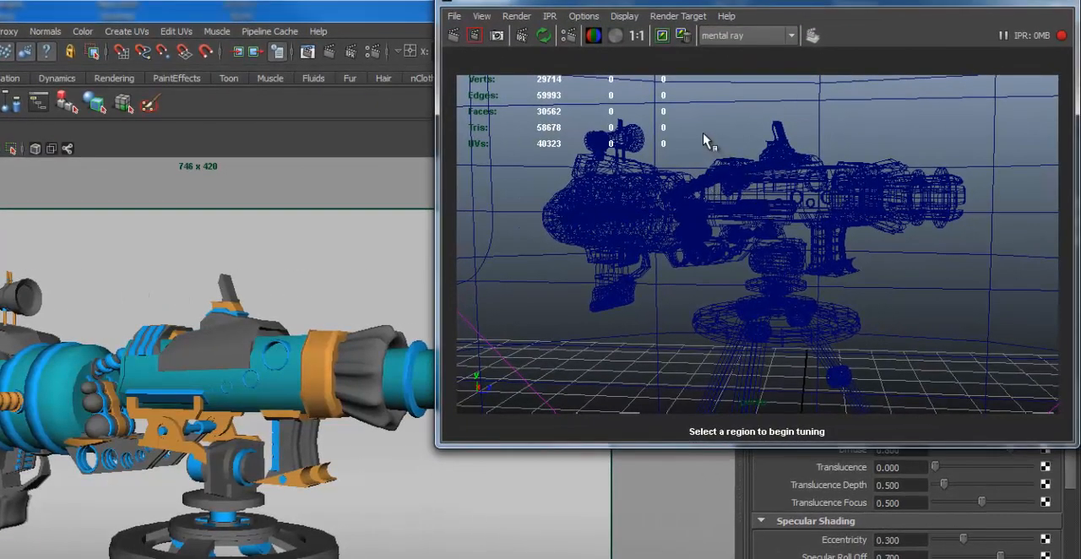
{"action": "left_click_drag", "start_coordinate": [699, 135], "coordinate": [875, 272]}
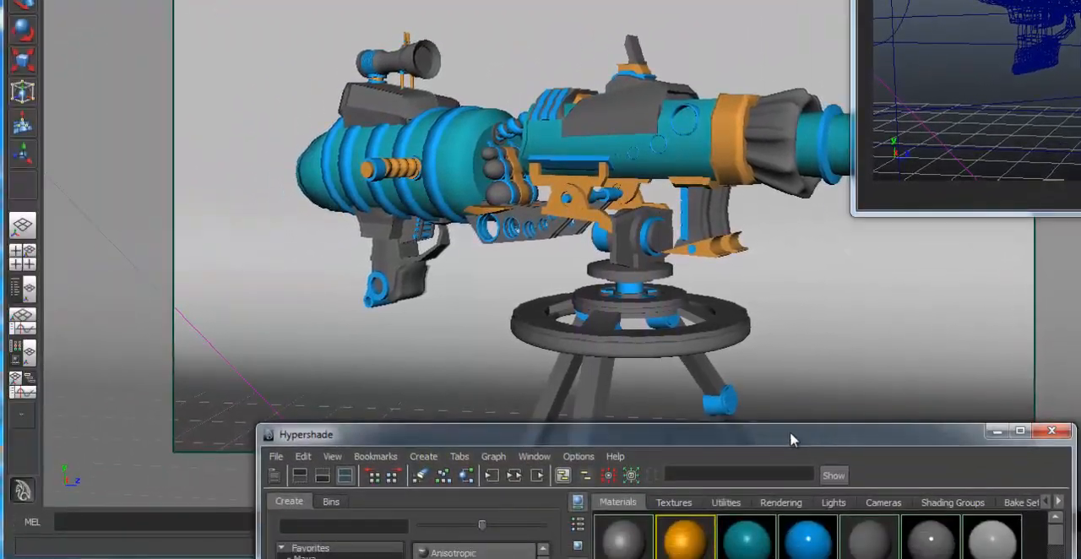
Assign mia_material_x5 to the ribbed collar behind the muzzle and preview it in a new IPR region
{"action": "left_click_drag", "start_coordinate": [652, 523], "coordinate": [120, 163]}
{"action": "left_click_drag", "start_coordinate": [260, 83], "coordinate": [243, 88]}
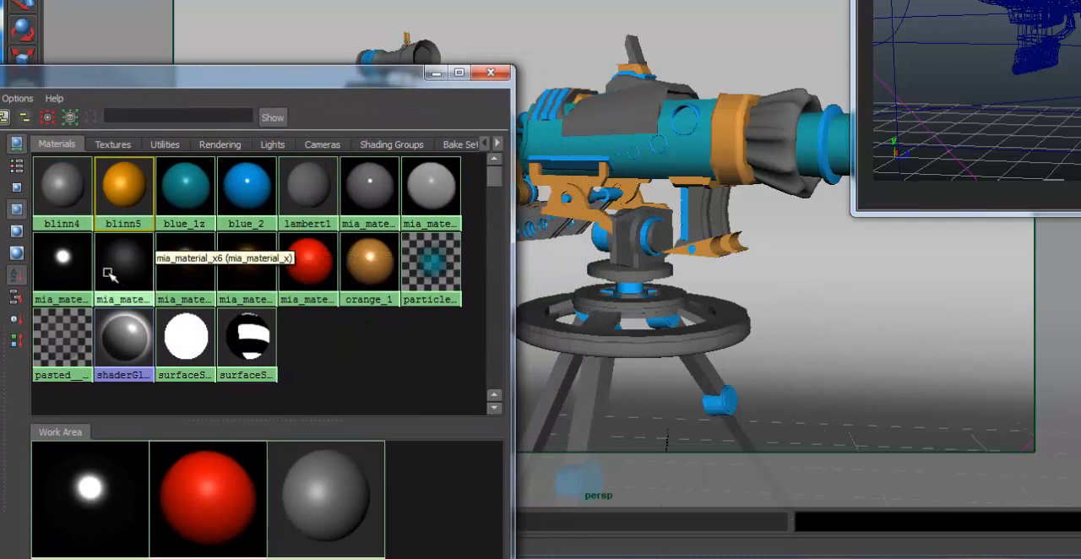
{"action": "middle_click_drag", "start_coordinate": [61, 256], "coordinate": [779, 144]}
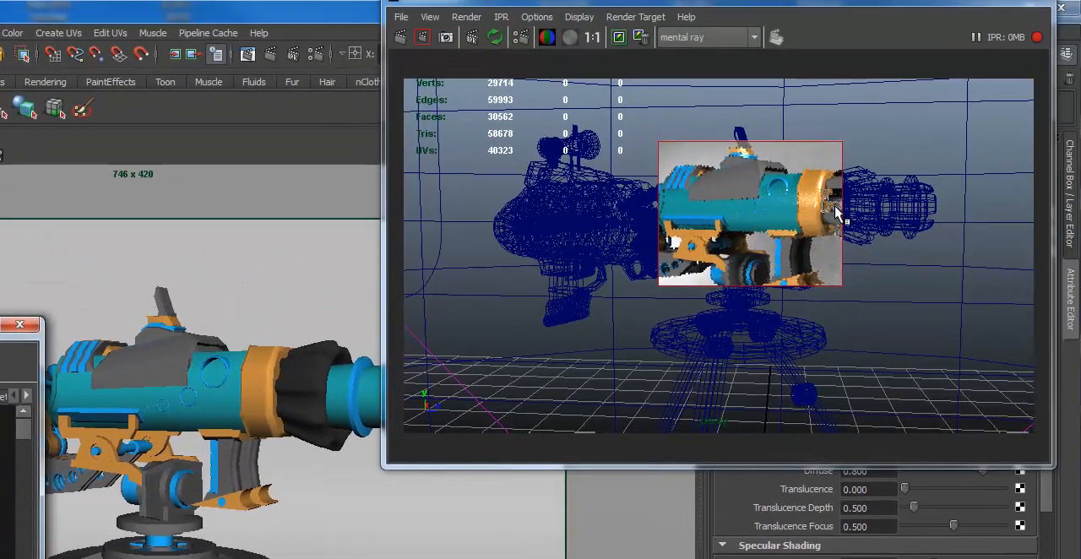
{"action": "left_click_drag", "start_coordinate": [787, 78], "coordinate": [873, 272]}
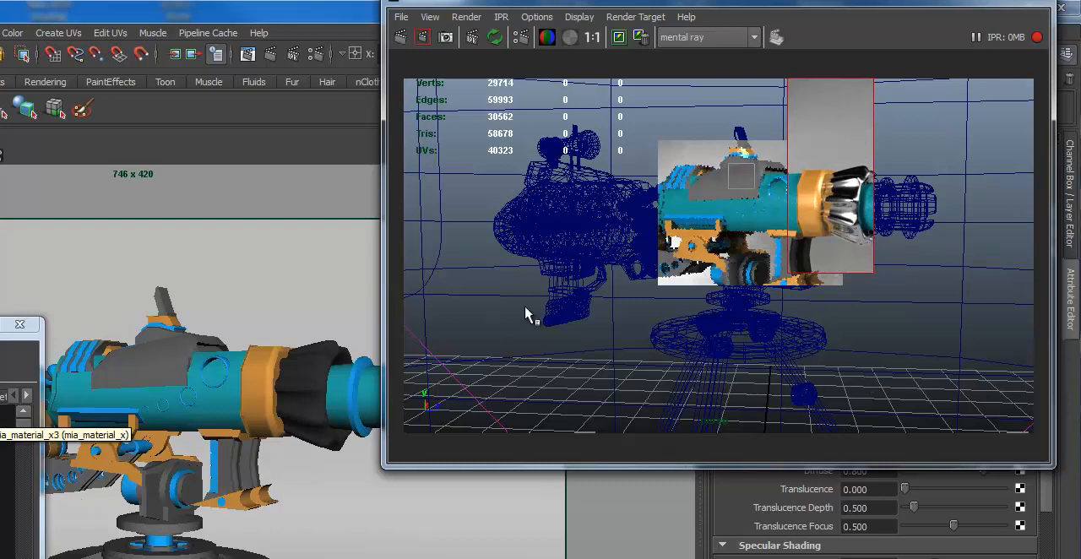
Set an IPR region over the stand and assign mia_material_x8 to its wheel and mia_material_x5 to the wheel's outer rim
{"action": "left_click_drag", "start_coordinate": [622, 288], "coordinate": [875, 393]}
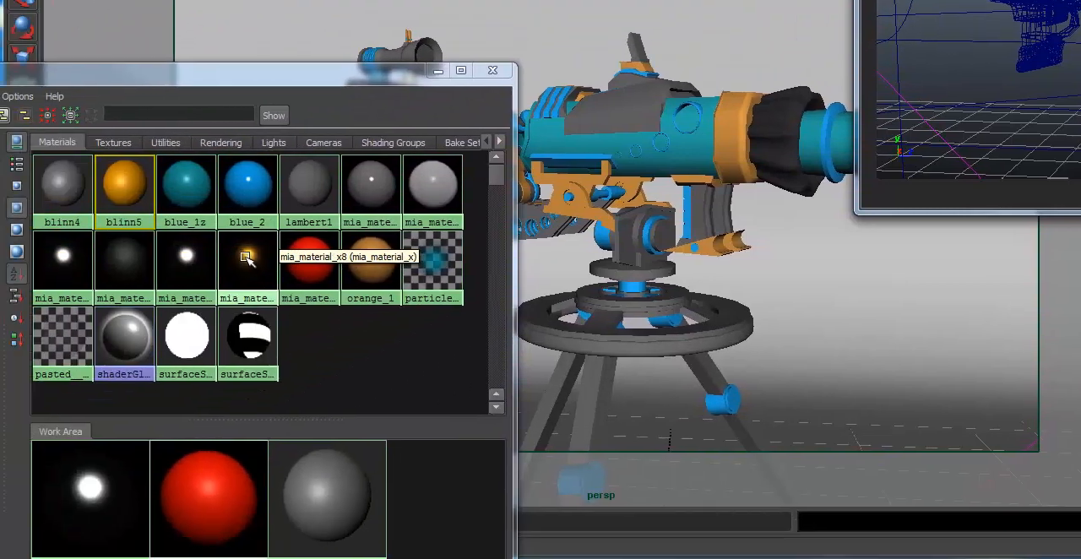
{"action": "middle_click_drag", "start_coordinate": [248, 256], "coordinate": [737, 319]}
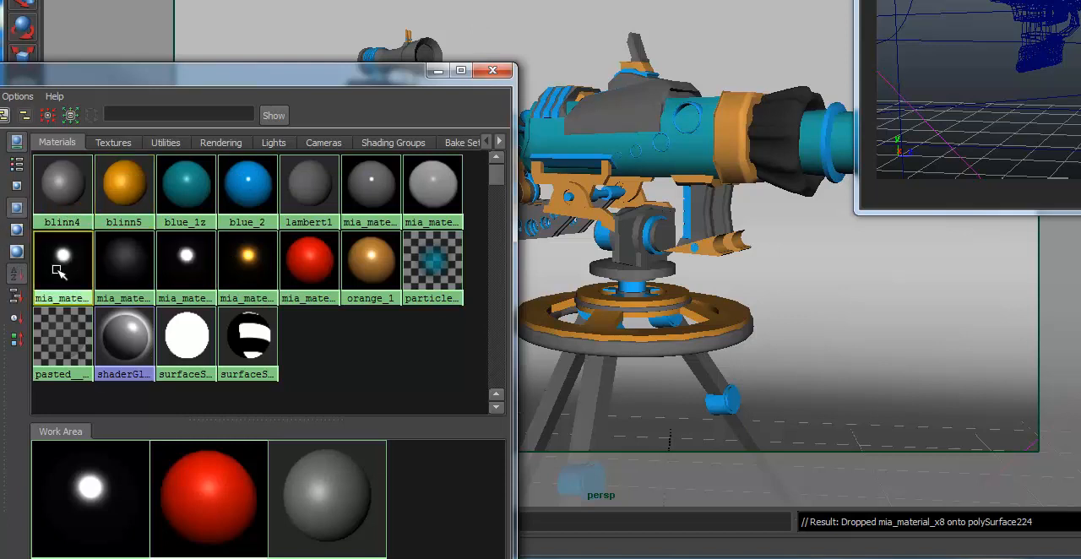
{"action": "middle_click_drag", "start_coordinate": [59, 270], "coordinate": [632, 353]}
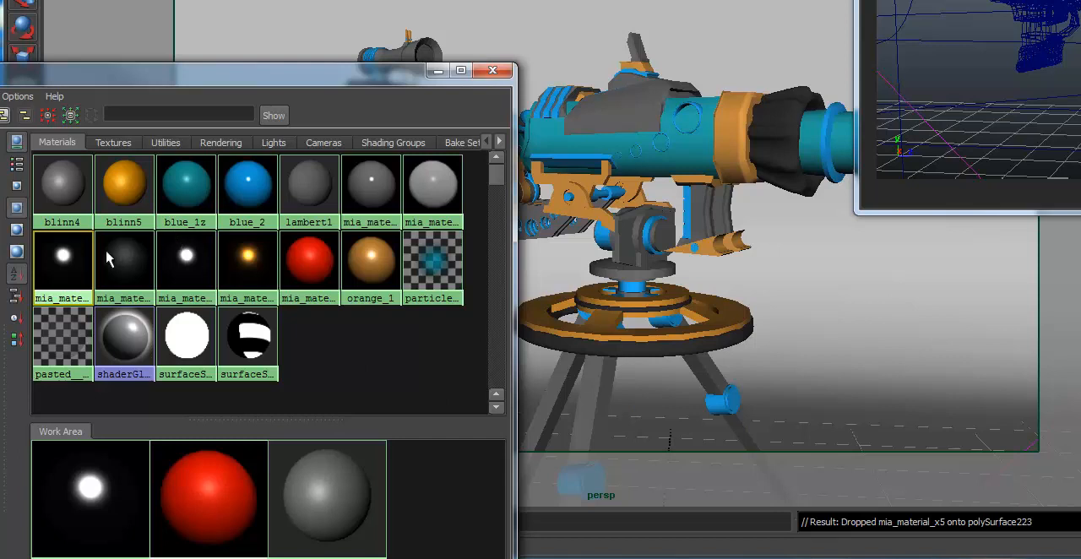
{"action": "middle_click_drag", "start_coordinate": [75, 253], "coordinate": [623, 272]}
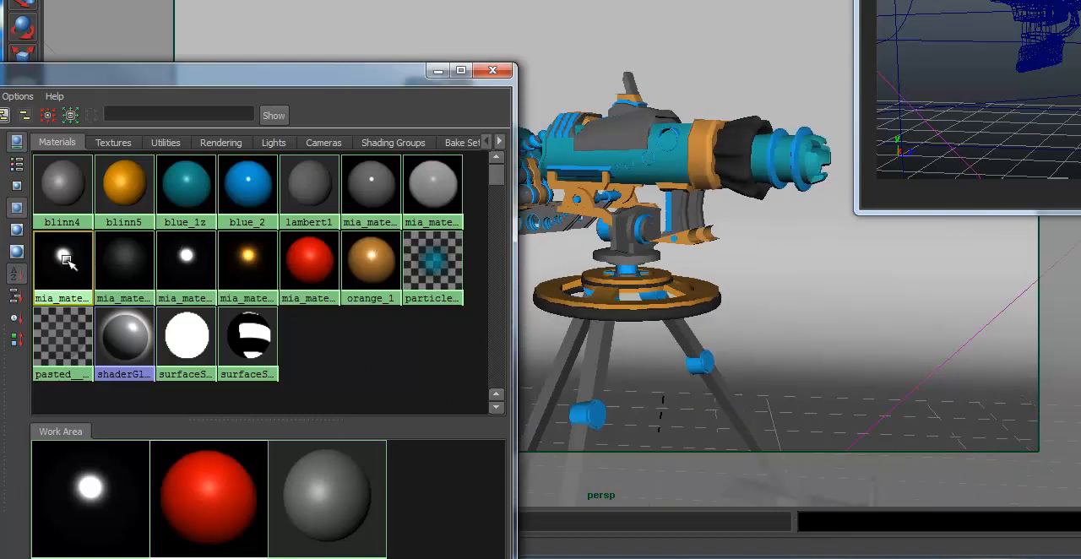
{"action": "mouse_move", "coordinate": [67, 260]}
{"action": "middle_mouse_down"}
{"action": "mouse_move", "coordinate": [78, 266]}
{"action": "mouse_move", "coordinate": [74, 259]}
{"action": "middle_mouse_up"}
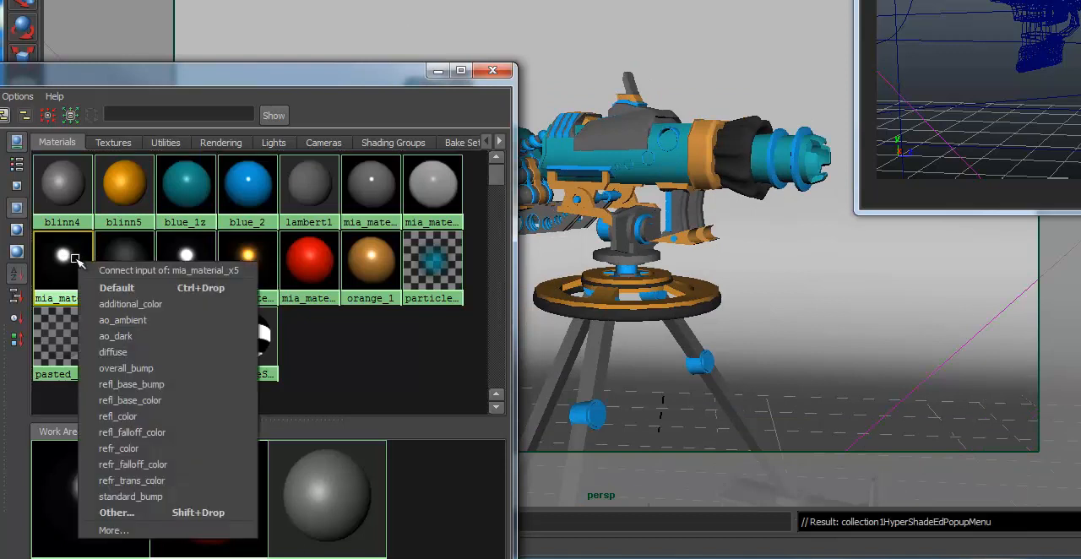
{"action": "left_click", "coordinate": [822, 302]}
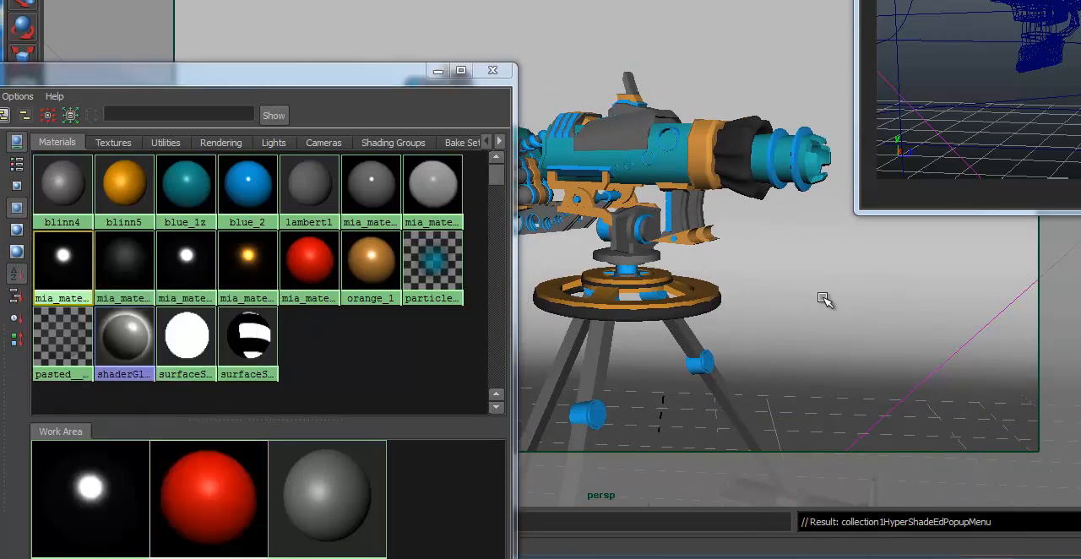
{"action": "left_click", "coordinate": [822, 298]}
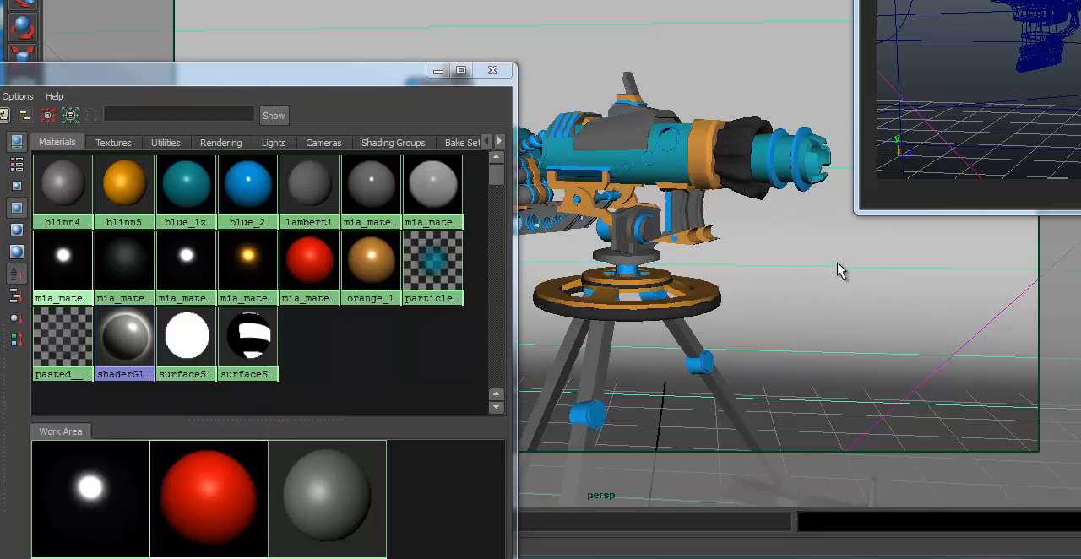
{"action": "key", "text": "ctrl+z"}
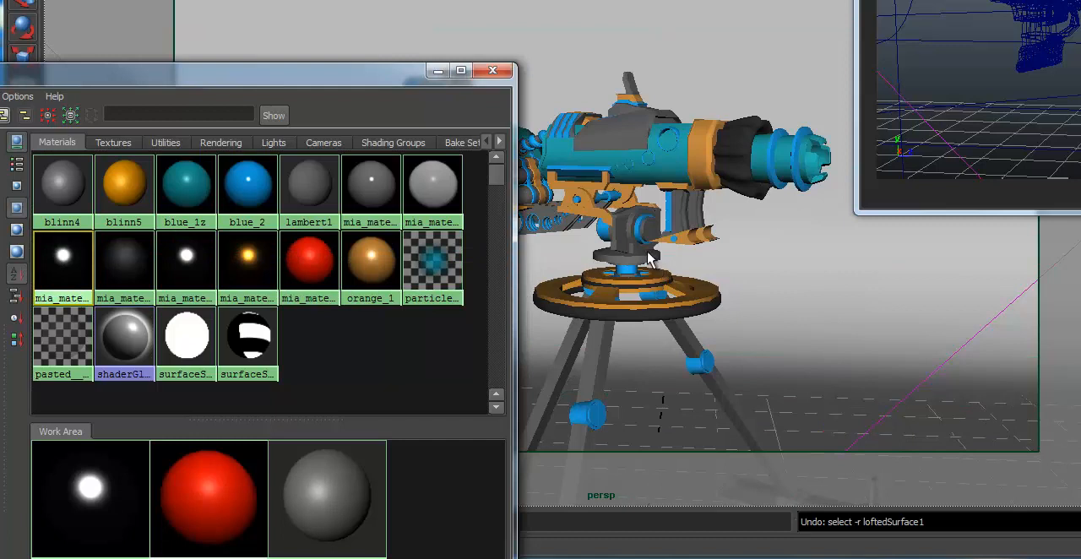
Assign mia_material_x5 to the round plate and the swivel block that hold the gun on its stand
{"action": "middle_click_drag", "start_coordinate": [649, 260], "coordinate": [645, 260]}
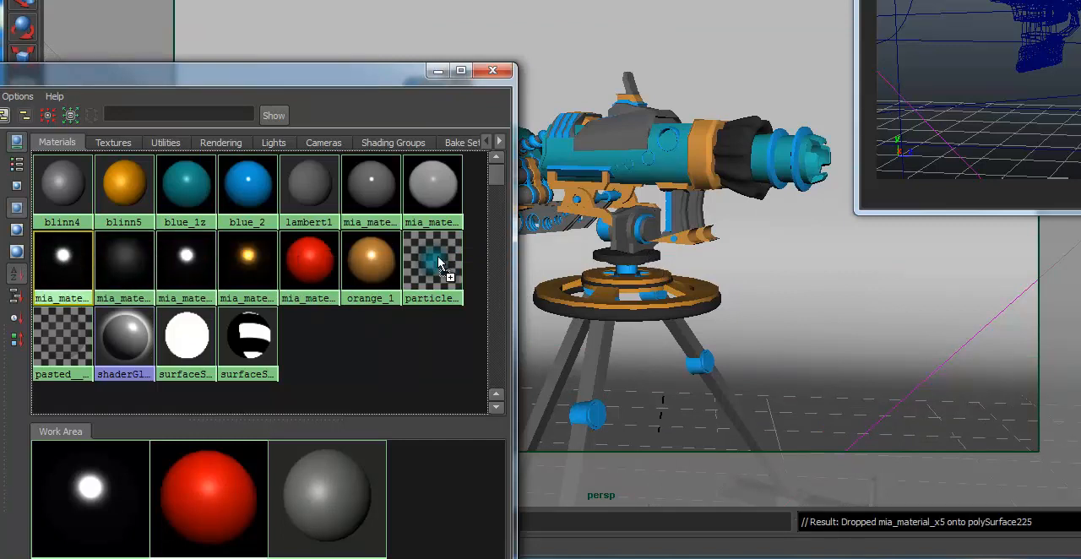
{"action": "middle_click_drag", "start_coordinate": [437, 257], "coordinate": [628, 246]}
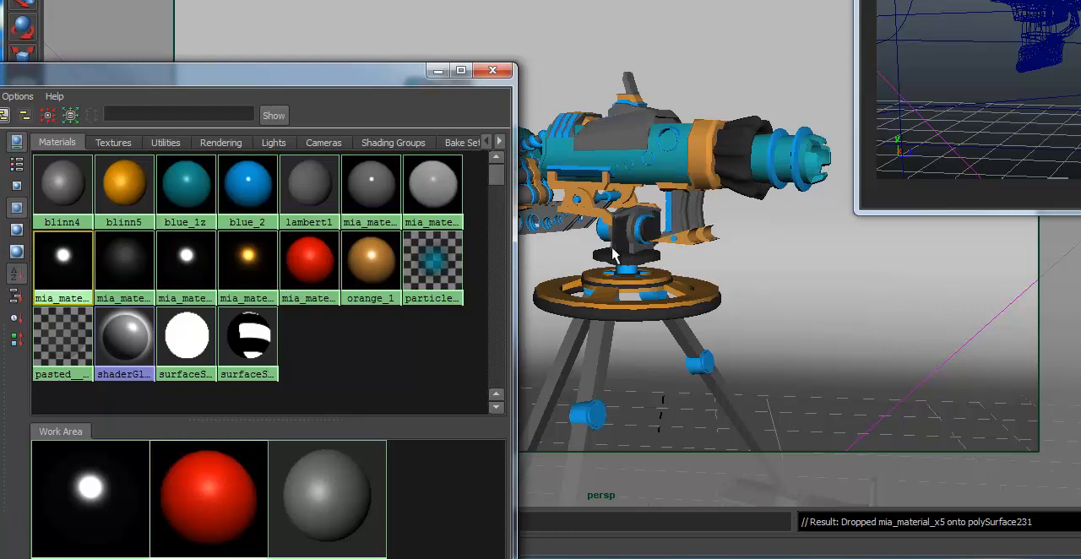
{"action": "middle_click_drag", "start_coordinate": [64, 272], "coordinate": [636, 255]}
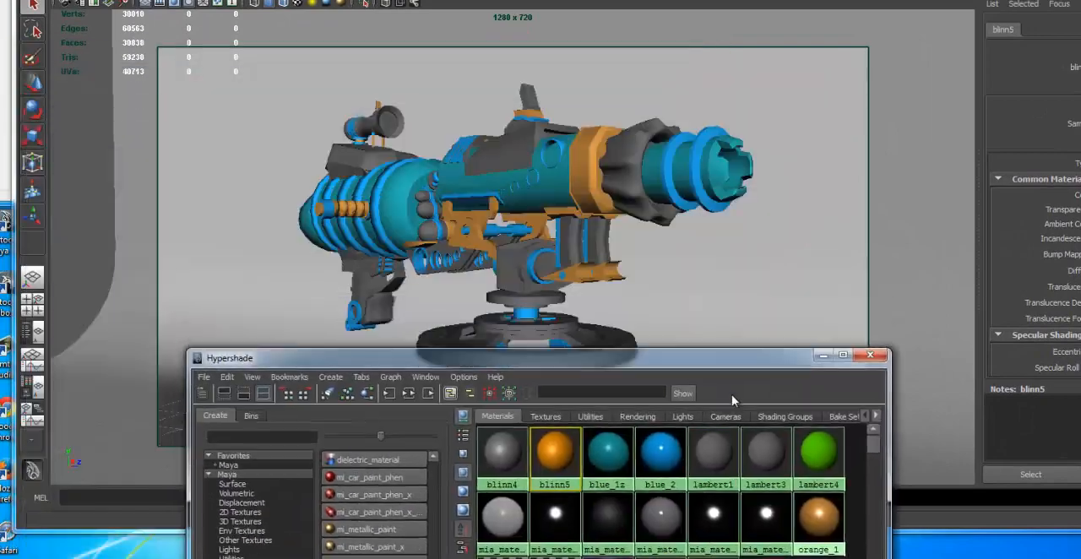
Assign the orange blinn5 material to the upright fin on top of the gun body
{"action": "left_click_drag", "start_coordinate": [759, 356], "coordinate": [474, 347]}
{"action": "left_click_drag", "start_coordinate": [417, 224], "coordinate": [550, 239], "text": "alt"}
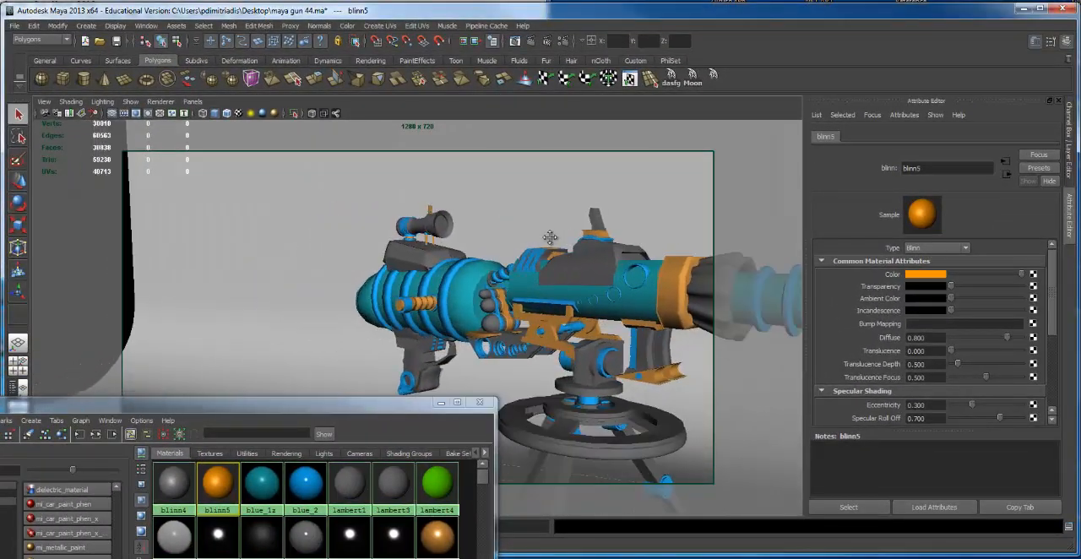
{"action": "right_click_drag", "start_coordinate": [550, 239], "coordinate": [575, 238], "text": "alt"}
{"action": "middle_click_drag", "start_coordinate": [576, 237], "coordinate": [492, 222], "text": "alt"}
{"action": "left_click_drag", "start_coordinate": [492, 222], "coordinate": [490, 226], "text": "alt"}
{"action": "right_click_drag", "start_coordinate": [490, 227], "coordinate": [552, 209], "text": "alt"}
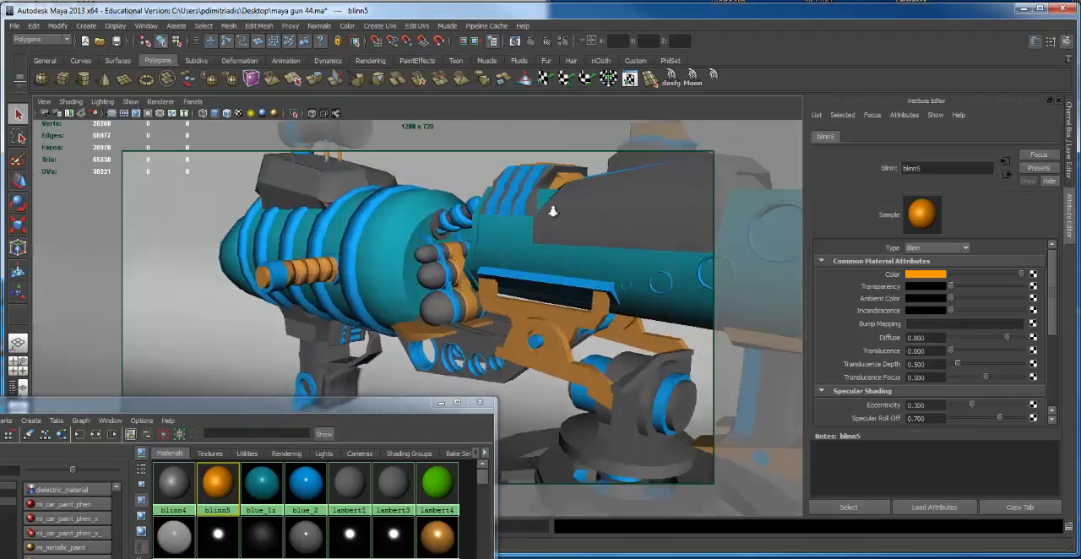
{"action": "left_click_drag", "start_coordinate": [552, 210], "coordinate": [520, 246], "text": "alt"}
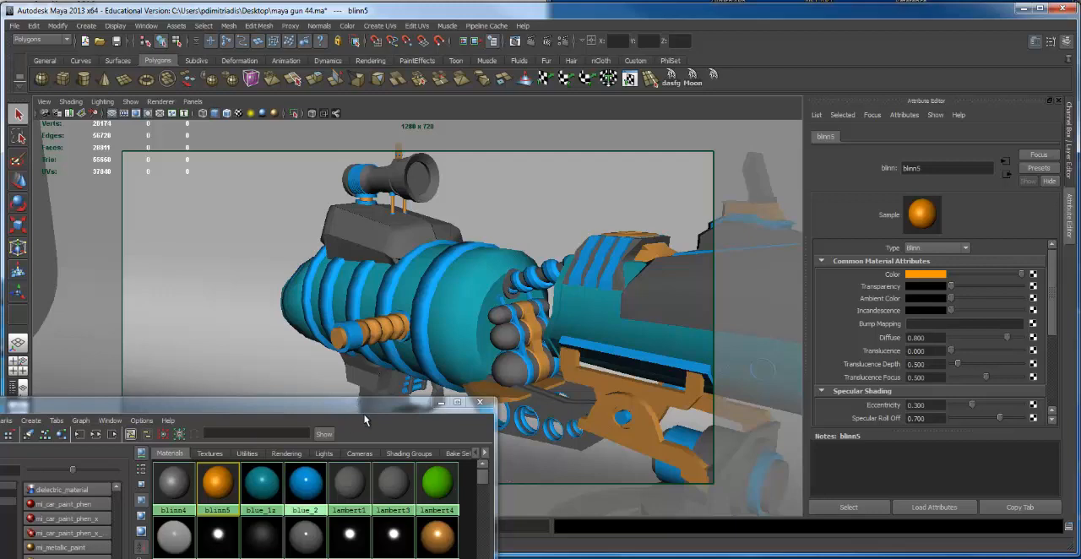
{"action": "left_click_drag", "start_coordinate": [365, 403], "coordinate": [324, 143]}
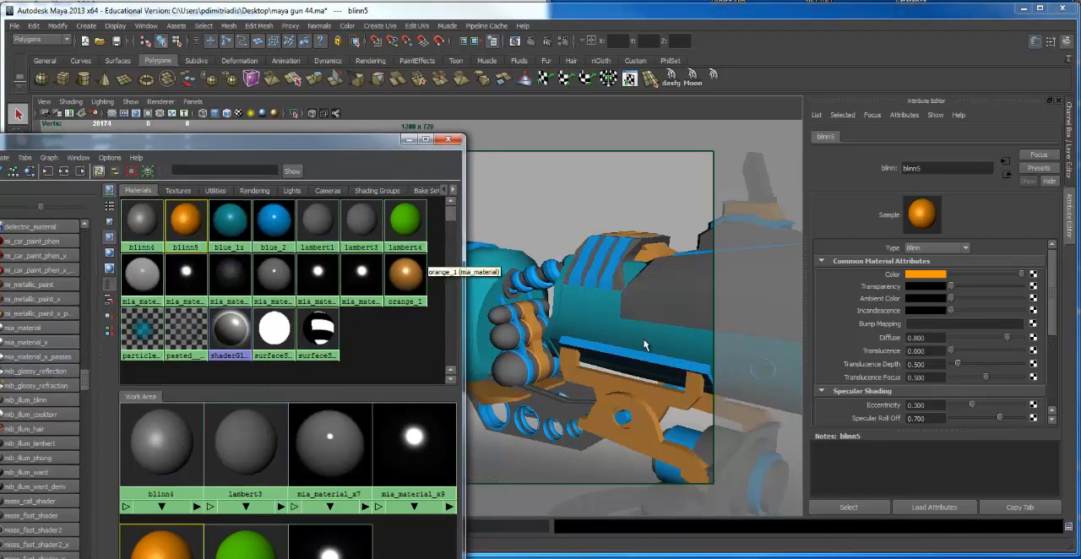
{"action": "left_click_drag", "start_coordinate": [643, 345], "coordinate": [718, 319], "text": "alt"}
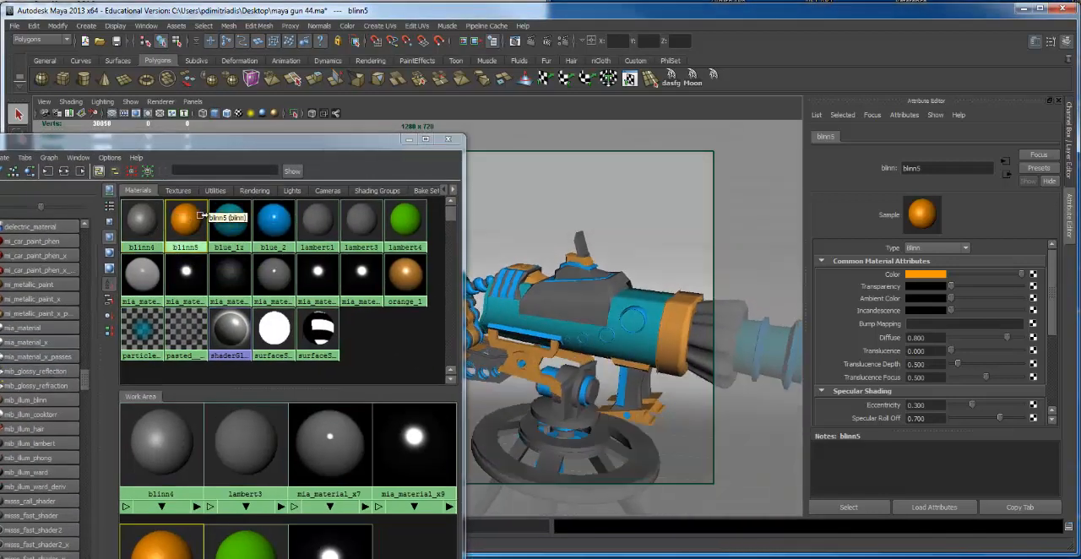
{"action": "middle_click_drag", "start_coordinate": [187, 221], "coordinate": [673, 317]}
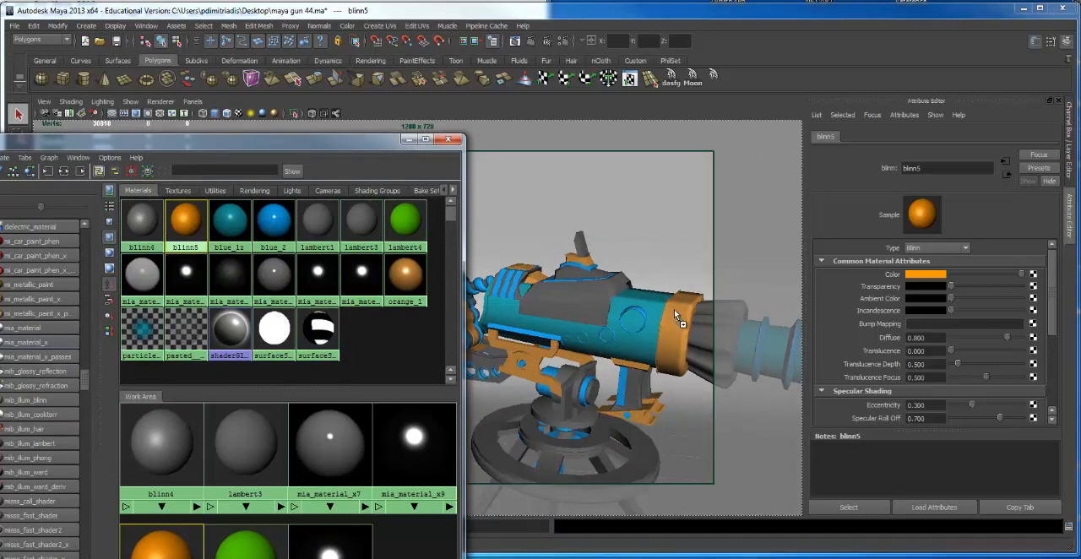
{"action": "middle_click_drag", "start_coordinate": [562, 211], "coordinate": [580, 243]}
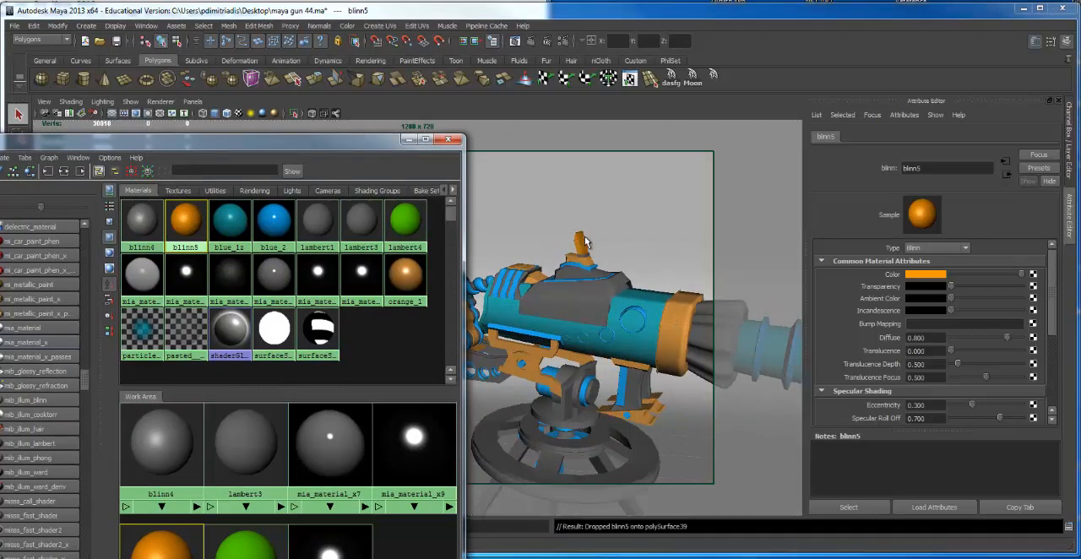
Raise the transparency of blinn5, the fin's material, to a mid grey
{"action": "left_click_drag", "start_coordinate": [580, 241], "coordinate": [573, 207], "text": "alt"}
{"action": "middle_click_drag", "start_coordinate": [573, 207], "coordinate": [535, 362], "text": "alt"}
{"action": "scroll", "coordinate": [646, 372], "scroll_direction": "up", "scroll_amount": 5}
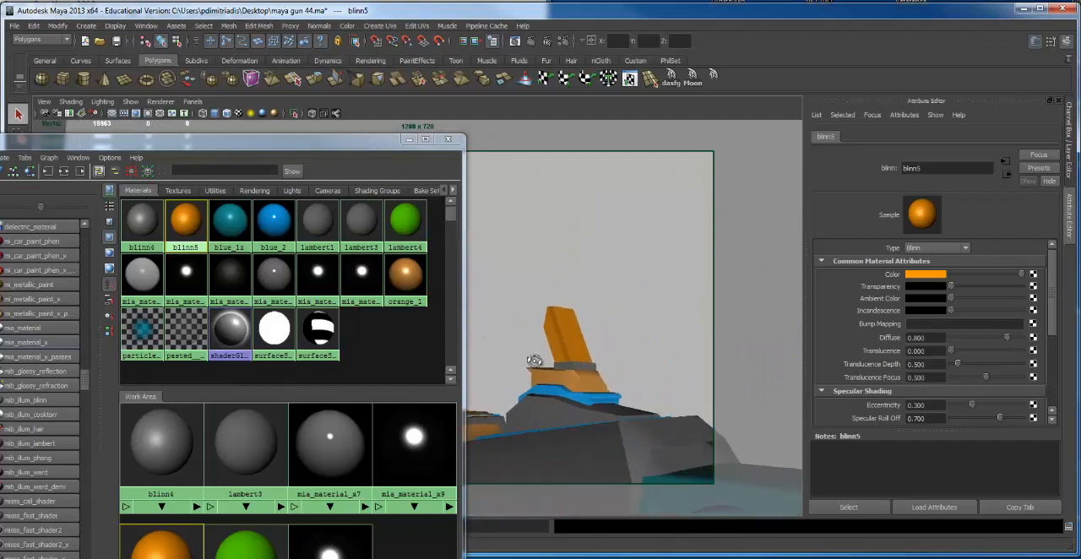
{"action": "left_click_drag", "start_coordinate": [535, 362], "coordinate": [531, 357], "text": "alt"}
{"action": "middle_click_drag", "start_coordinate": [531, 357], "coordinate": [485, 339], "text": "alt"}
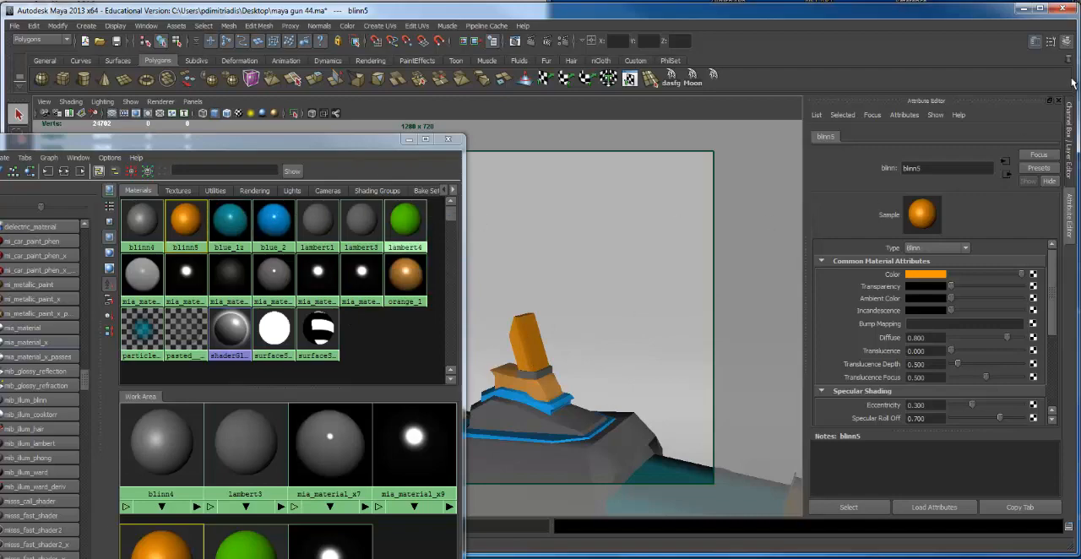
{"action": "left_click", "coordinate": [1061, 102]}
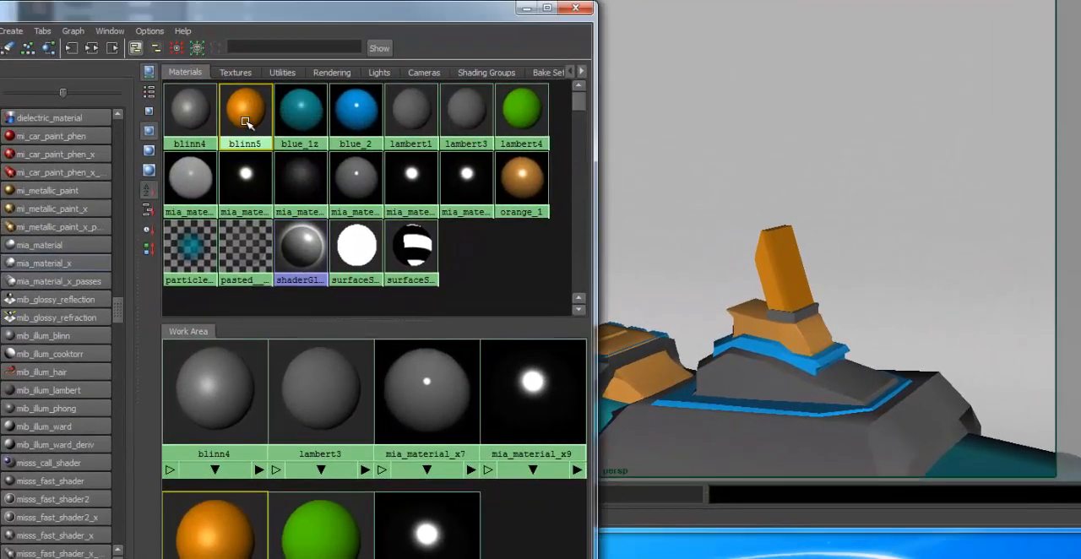
{"action": "double_click", "coordinate": [249, 124]}
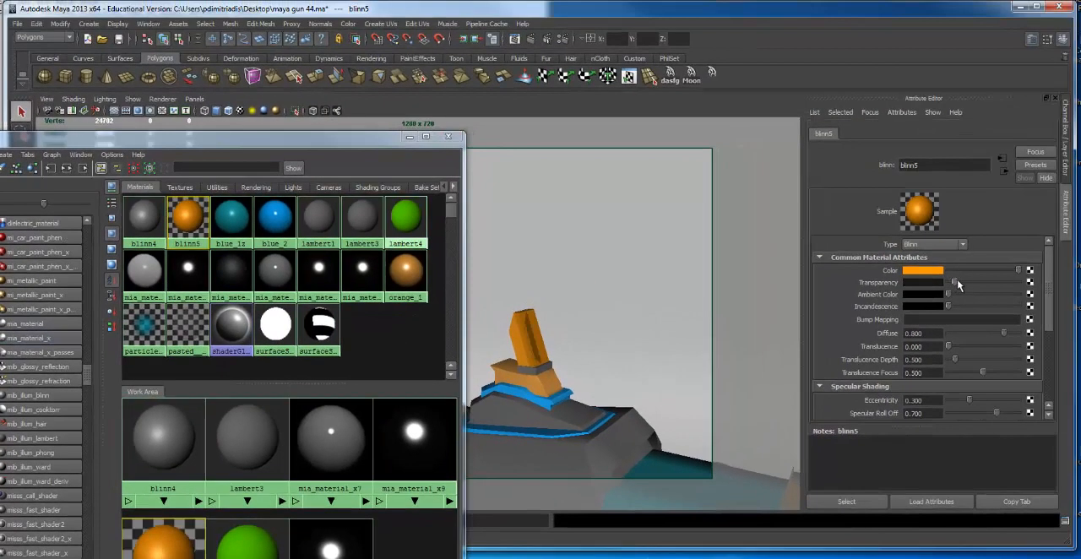
{"action": "left_click_drag", "start_coordinate": [975, 281], "coordinate": [980, 283]}
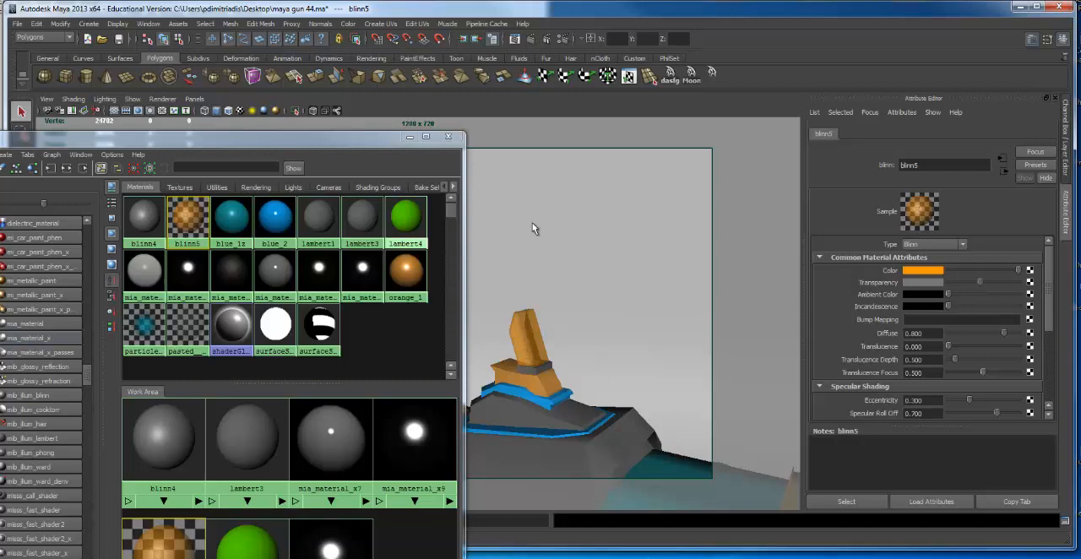
Preview the transparent fin in an IPR region drawn around it and close the Render View
{"action": "left_click", "coordinate": [548, 40]}
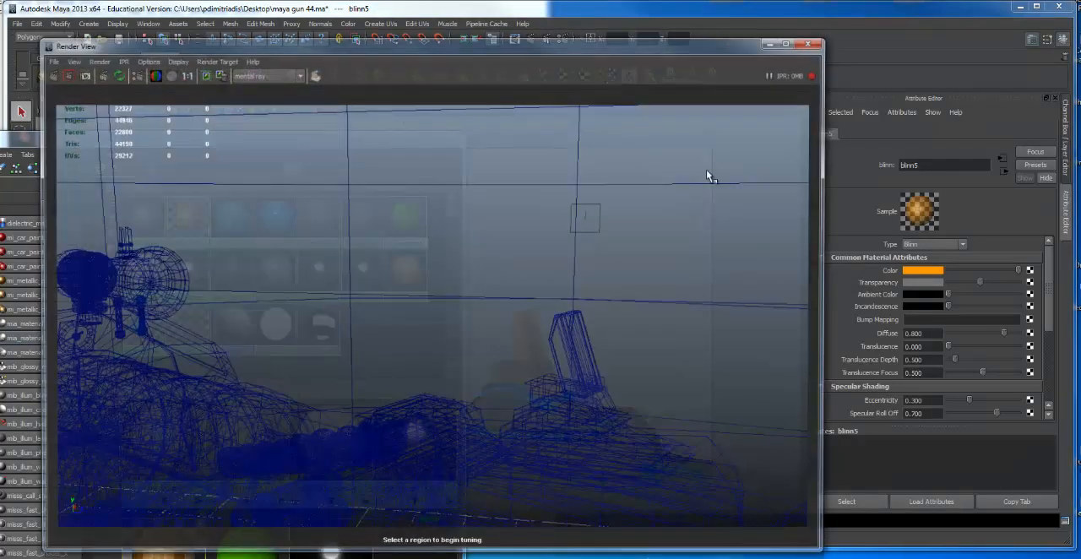
{"action": "left_click_drag", "start_coordinate": [507, 277], "coordinate": [646, 428]}
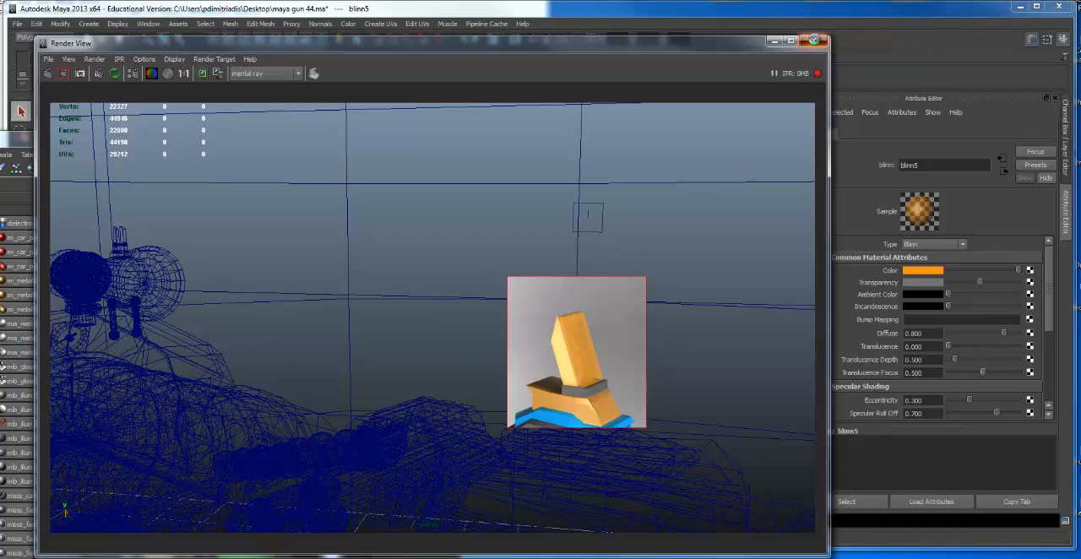
{"action": "left_click", "coordinate": [813, 40]}
Set the render image height to 420 pixels with the width/height ratio maintained, and close the render settings
{"action": "left_click", "coordinate": [564, 39]}
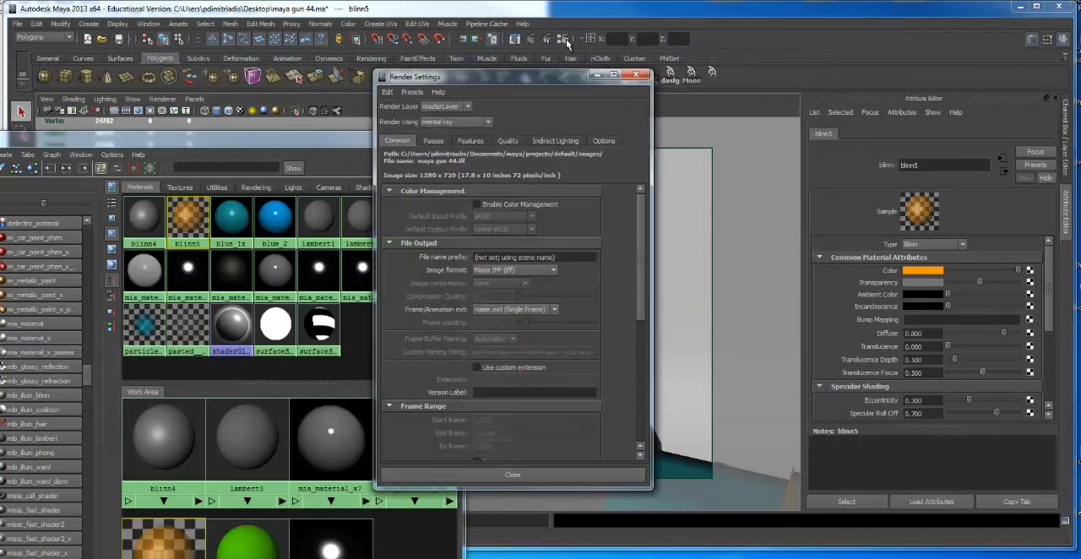
{"action": "scroll", "coordinate": [425, 219], "scroll_direction": "down", "scroll_amount": 3}
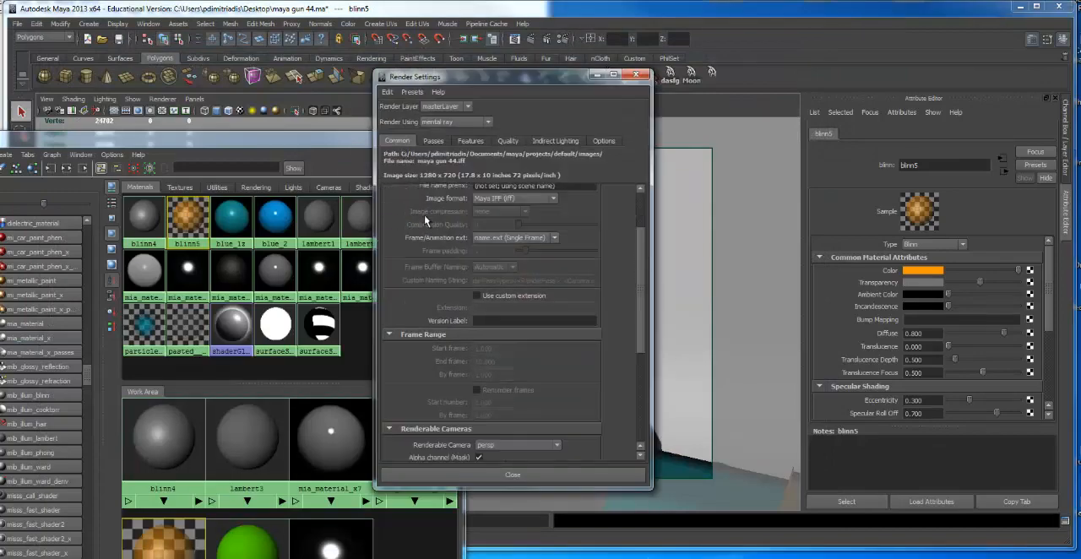
{"action": "scroll", "coordinate": [425, 220], "scroll_direction": "down", "scroll_amount": 8}
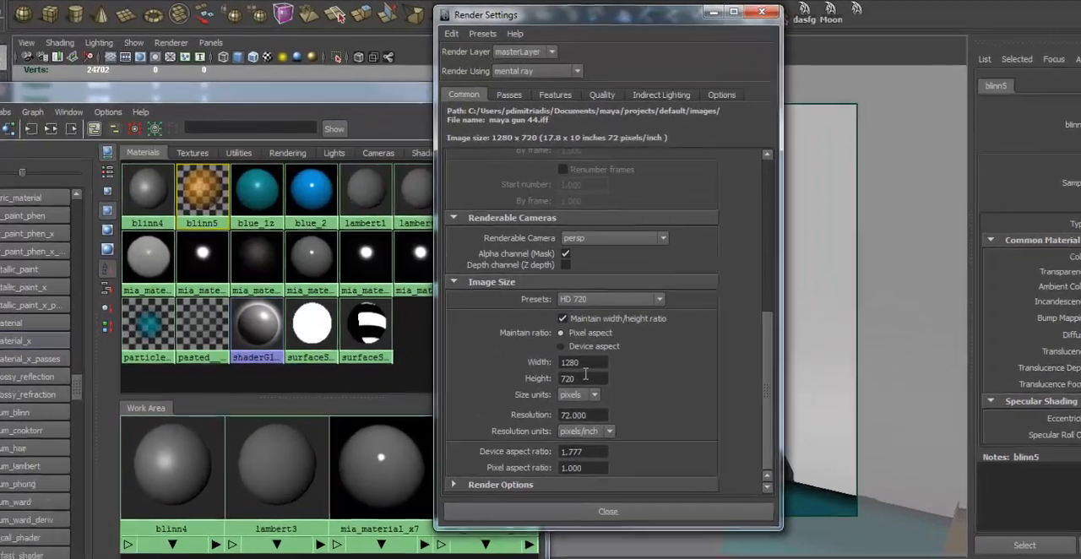
{"action": "left_click_drag", "start_coordinate": [492, 368], "coordinate": [207, 371]}
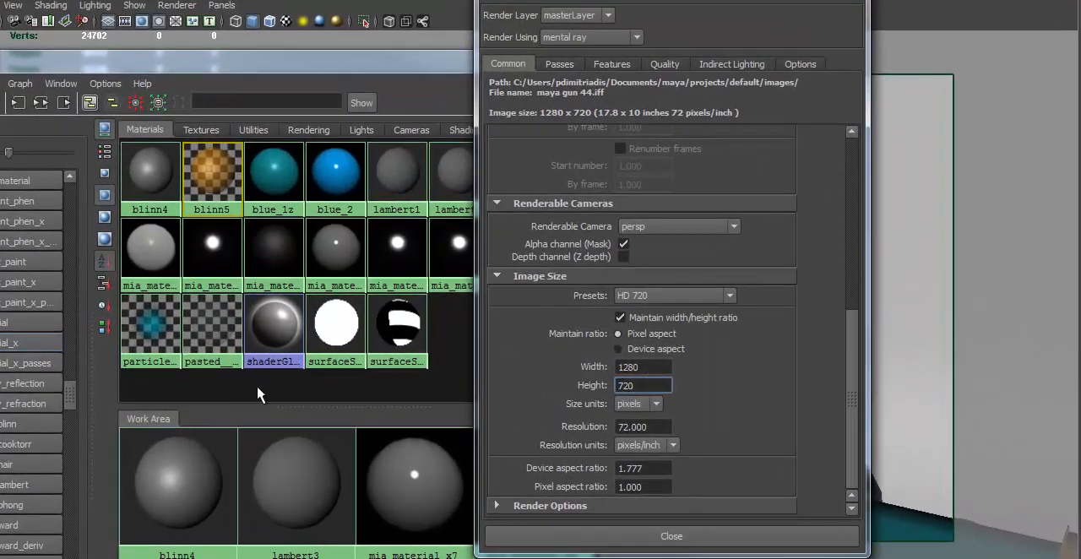
{"action": "type", "text": "420"}
{"action": "key", "text": "Return"}
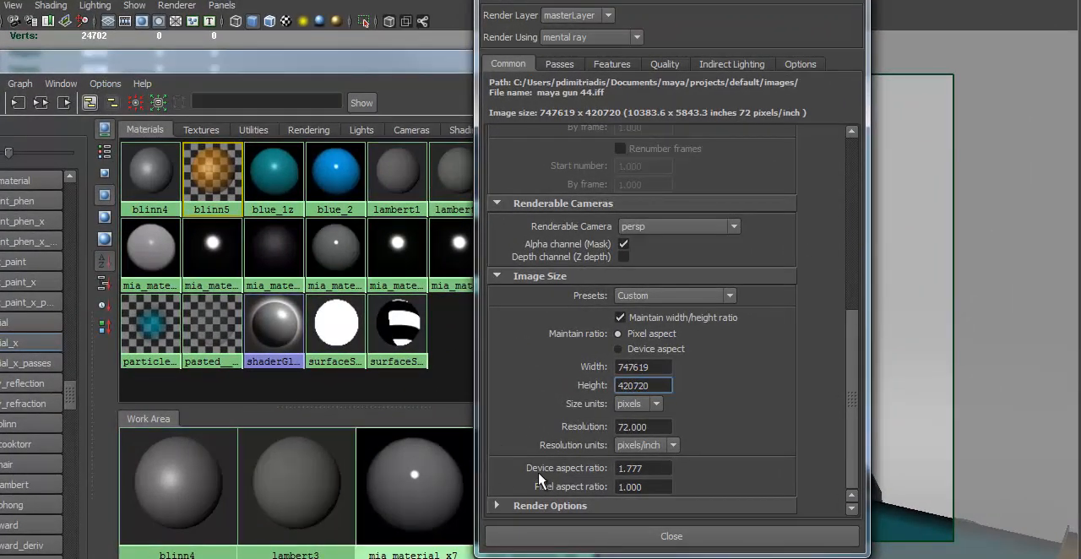
{"action": "left_click_drag", "start_coordinate": [658, 385], "coordinate": [442, 389]}
{"action": "type", "text": "420"}
{"action": "key", "text": "Return"}
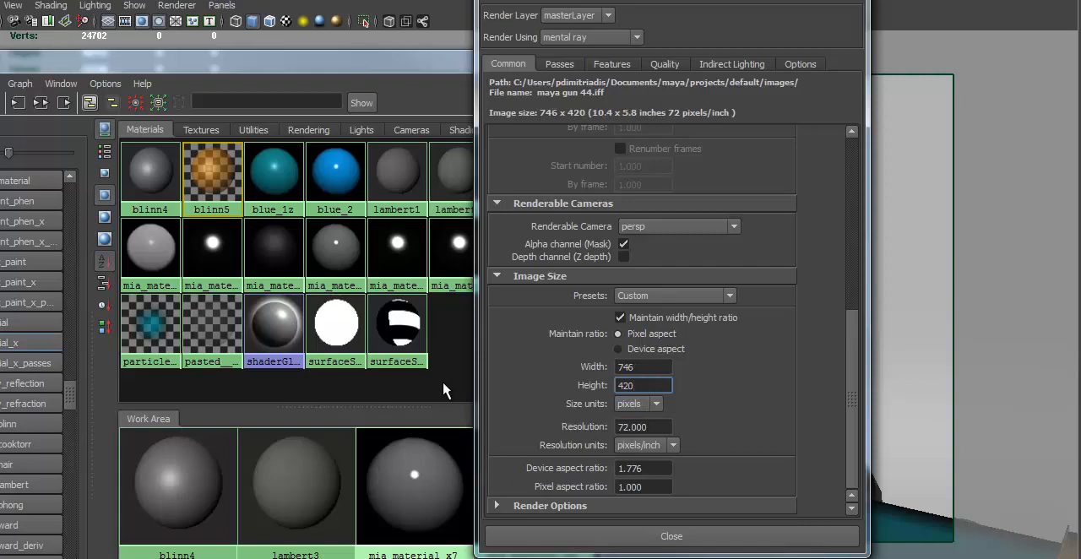
{"action": "left_click", "coordinate": [637, 540]}
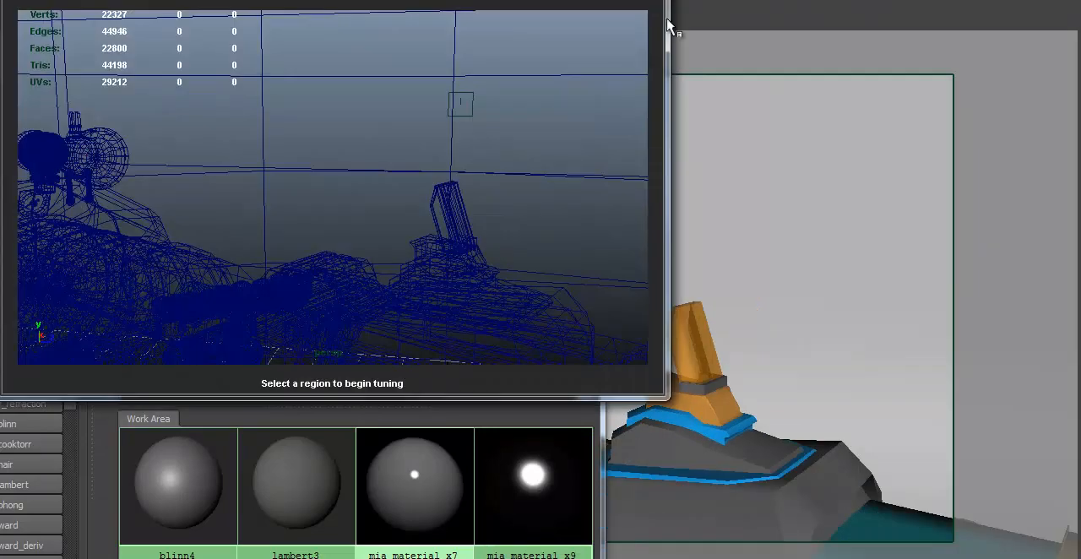
Tune a new IPR region over the fin and raise blinn5's transparency to a light grey
{"action": "left_click_drag", "start_coordinate": [402, 166], "coordinate": [486, 275]}
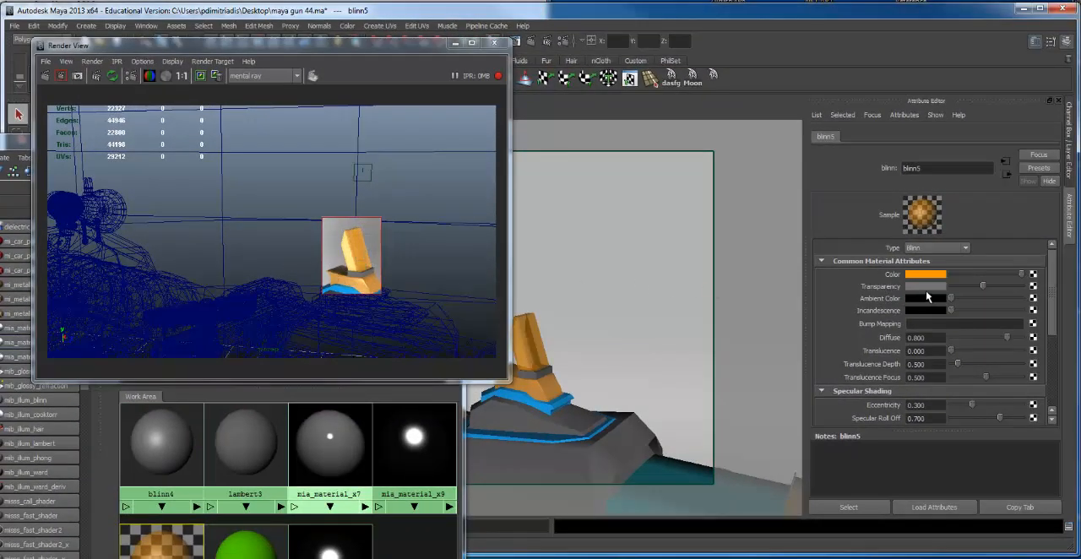
{"action": "left_click", "coordinate": [988, 287]}
{"action": "left_click_drag", "start_coordinate": [989, 289], "coordinate": [997, 289]}
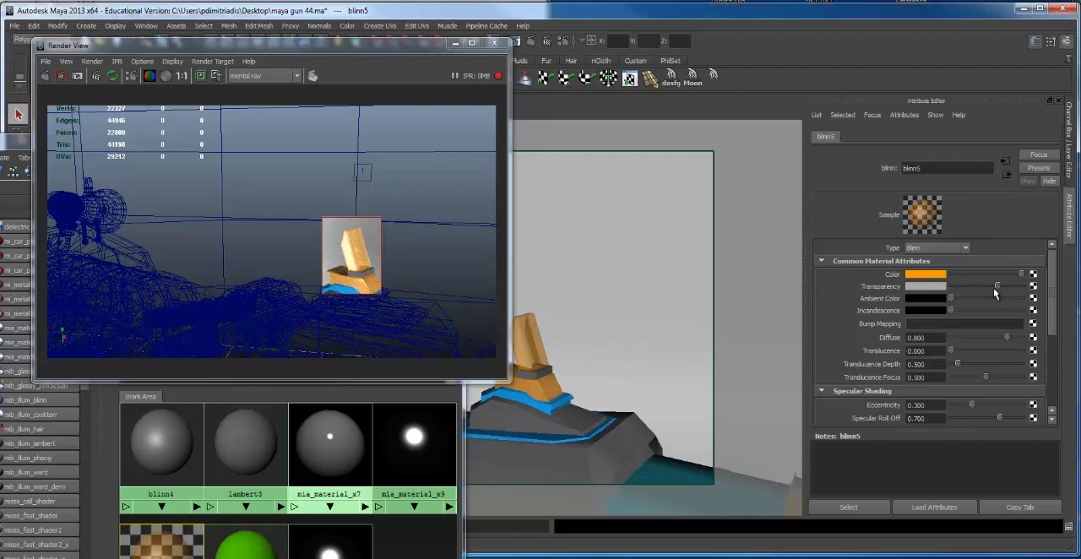
{"action": "left_click", "coordinate": [352, 271]}
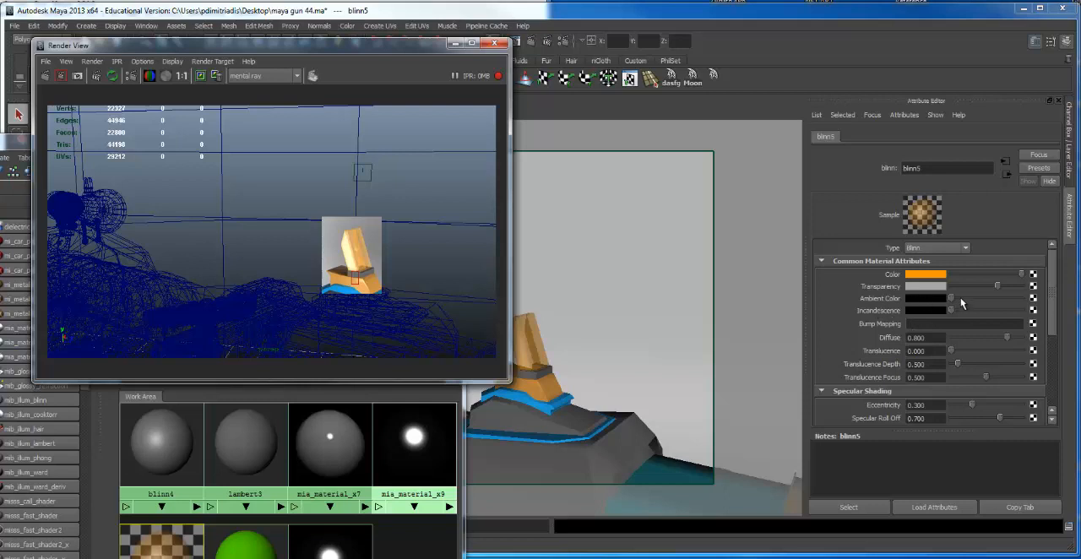
Try a light grey ambient color on blinn5 and return it to black
{"action": "left_click_drag", "start_coordinate": [962, 301], "coordinate": [1003, 303]}
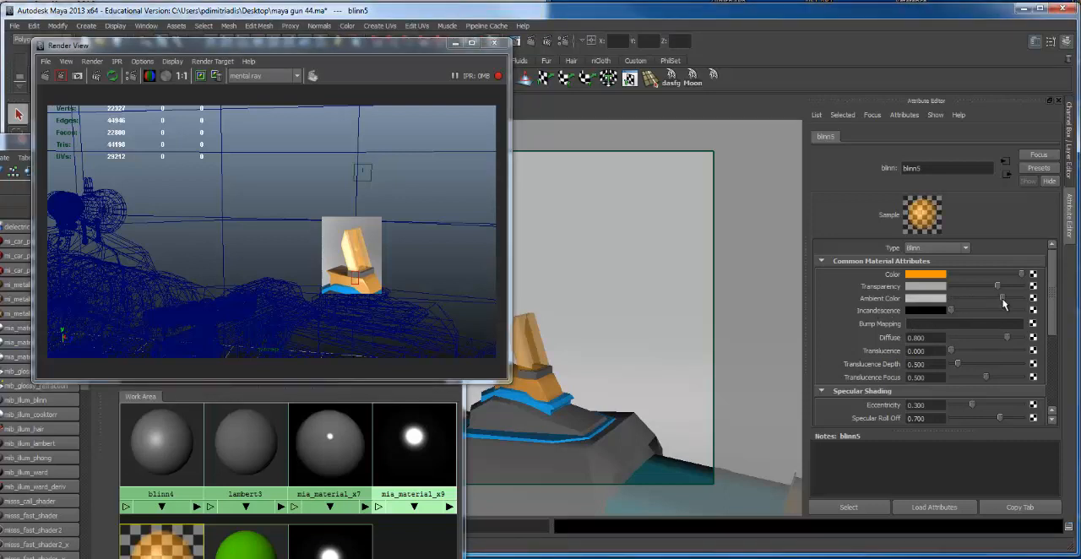
{"action": "left_click_drag", "start_coordinate": [1003, 304], "coordinate": [950, 302]}
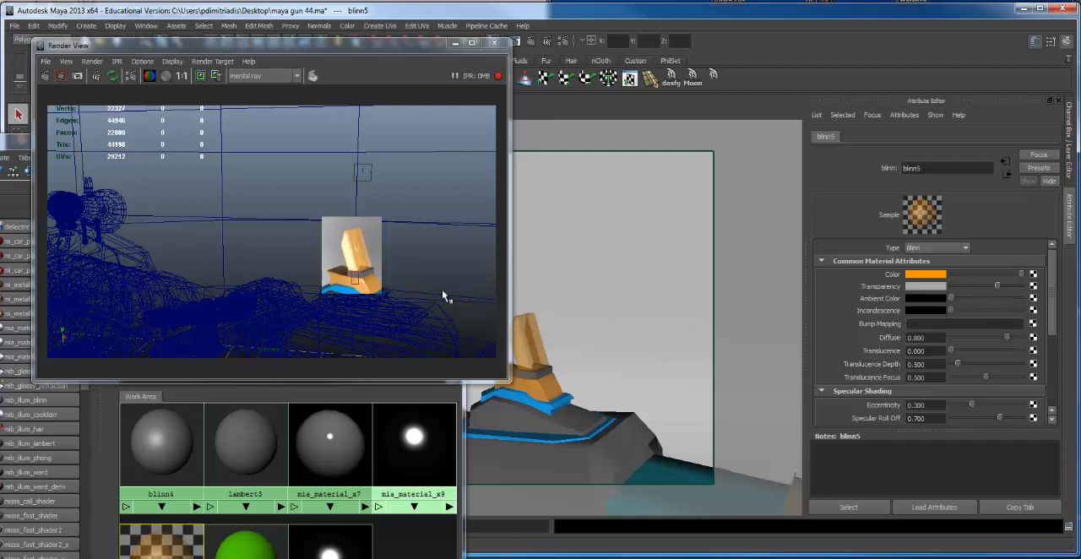
{"action": "scroll", "coordinate": [883, 338], "scroll_direction": "down", "scroll_amount": 3}
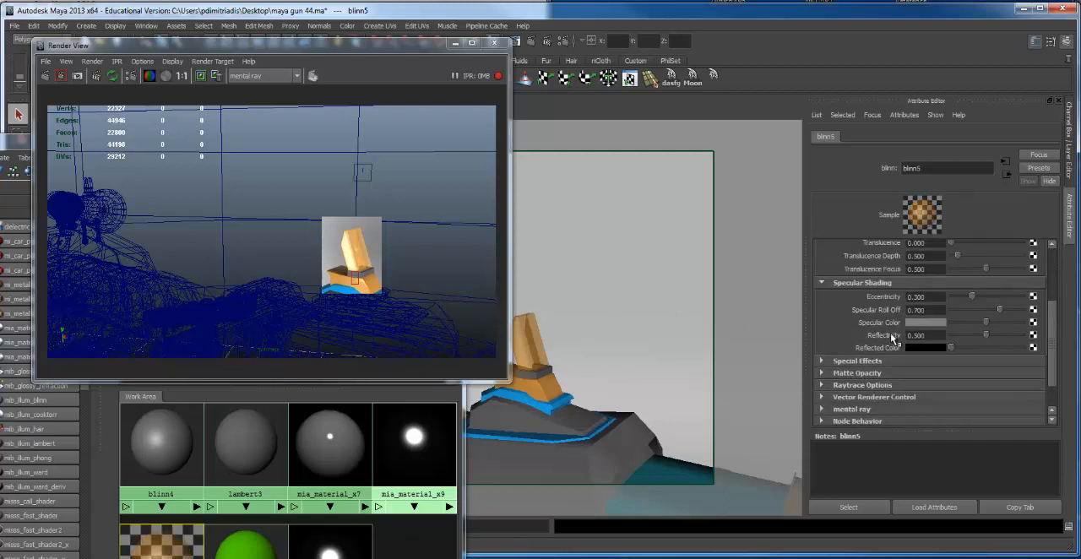
{"action": "scroll", "coordinate": [889, 333], "scroll_direction": "up", "scroll_amount": 3}
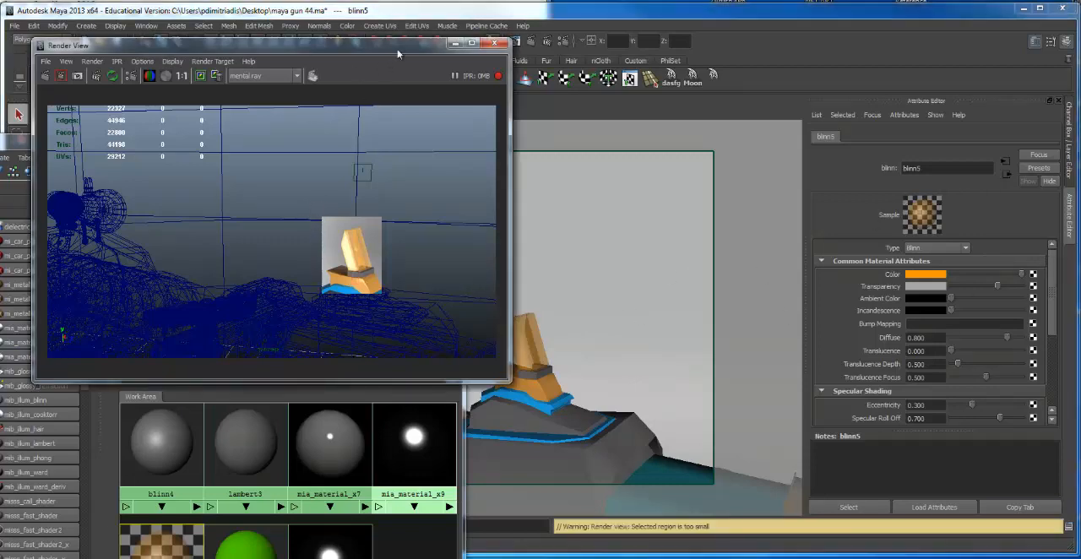
Close the Render View, move the Hypershade off the gun and frame the scope's front lens
{"action": "left_click", "coordinate": [495, 43]}
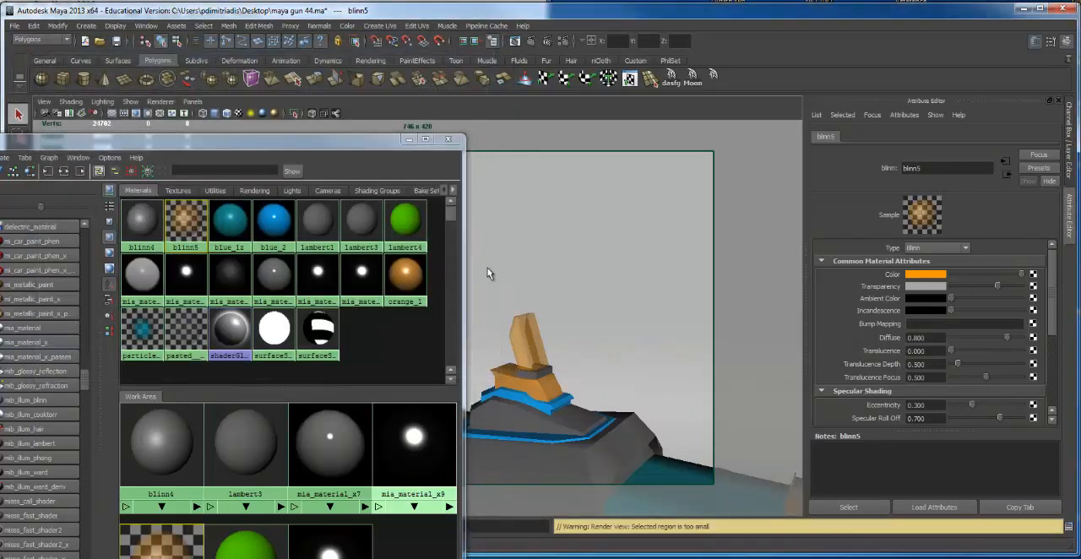
{"action": "left_click_drag", "start_coordinate": [374, 154], "coordinate": [420, 370]}
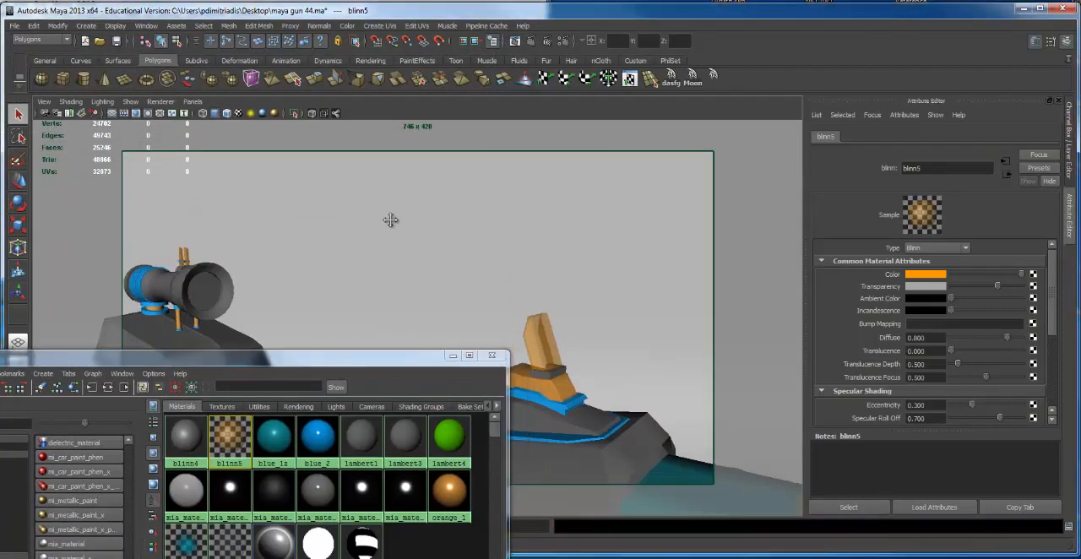
{"action": "left_click_drag", "start_coordinate": [386, 220], "coordinate": [670, 251], "text": "alt"}
{"action": "right_click_drag", "start_coordinate": [670, 251], "coordinate": [491, 293], "text": "alt"}
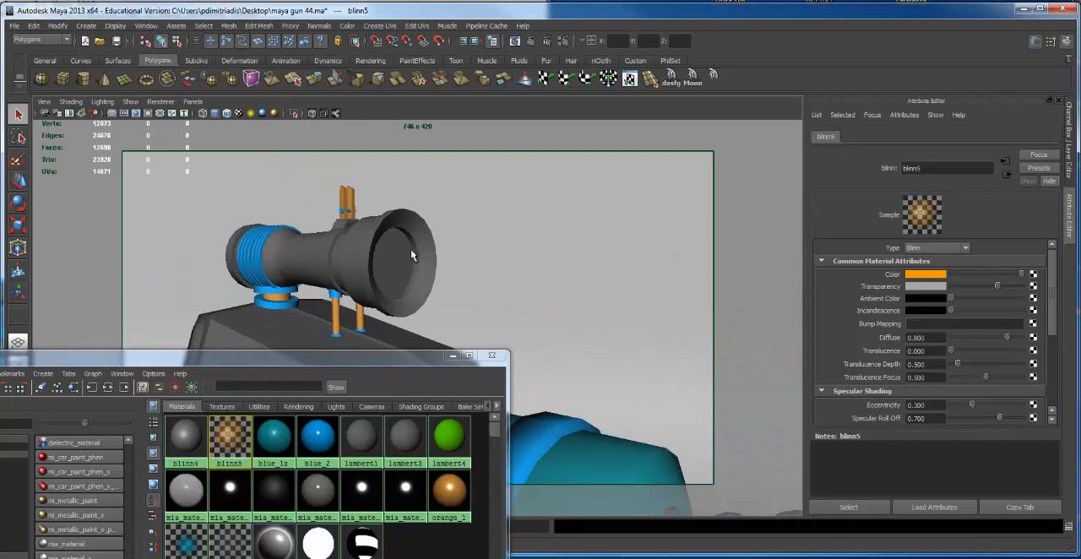
Try a red color on the green lambert4 material
{"action": "left_click", "coordinate": [454, 443]}
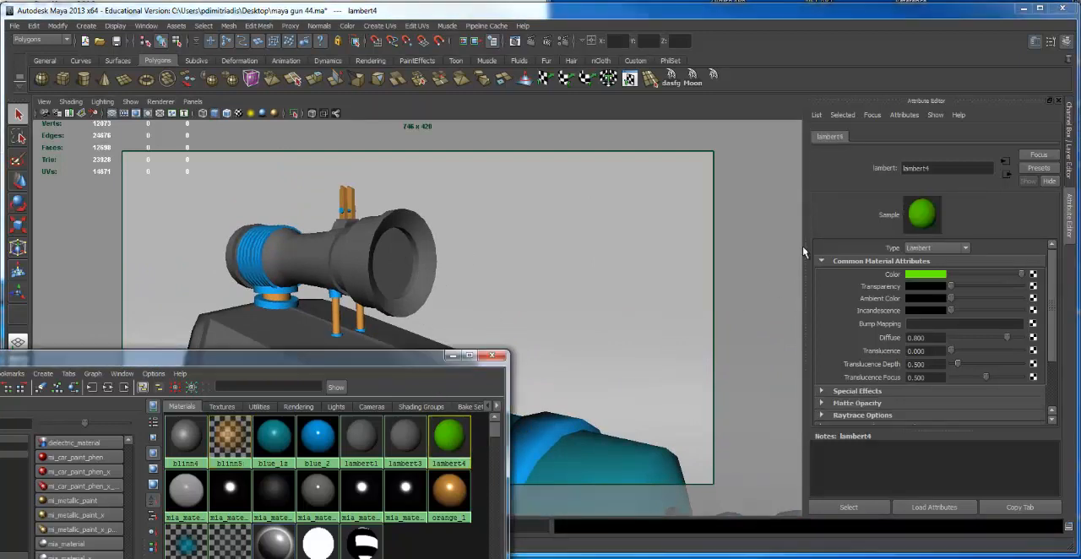
{"action": "left_click", "coordinate": [932, 274]}
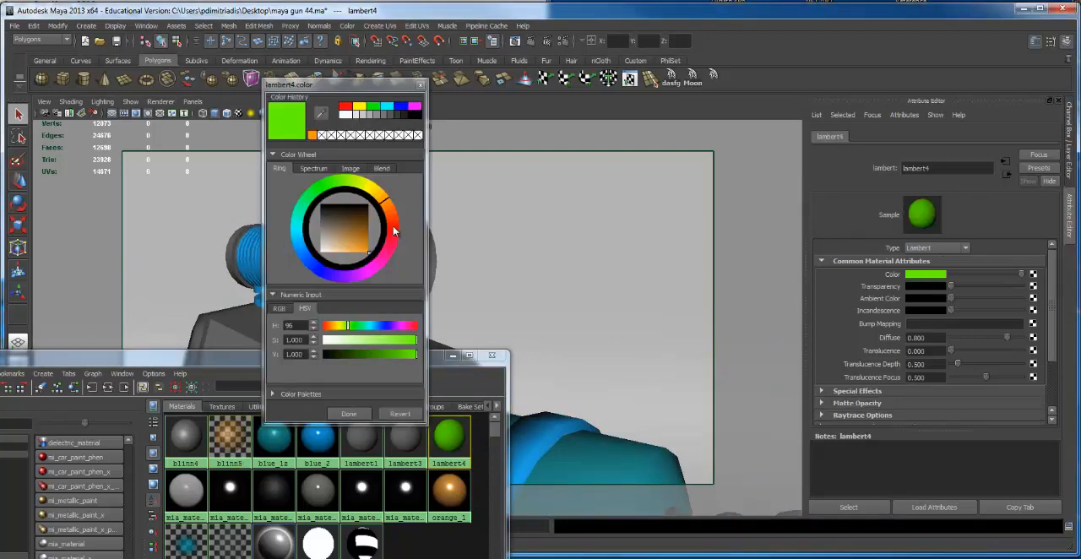
{"action": "left_click", "coordinate": [394, 231]}
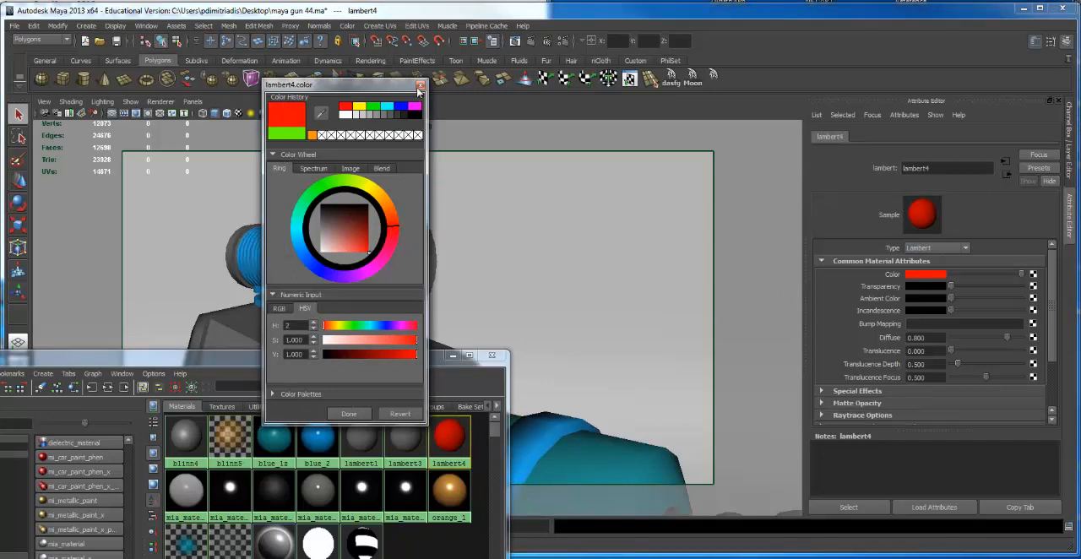
{"action": "left_click", "coordinate": [420, 87]}
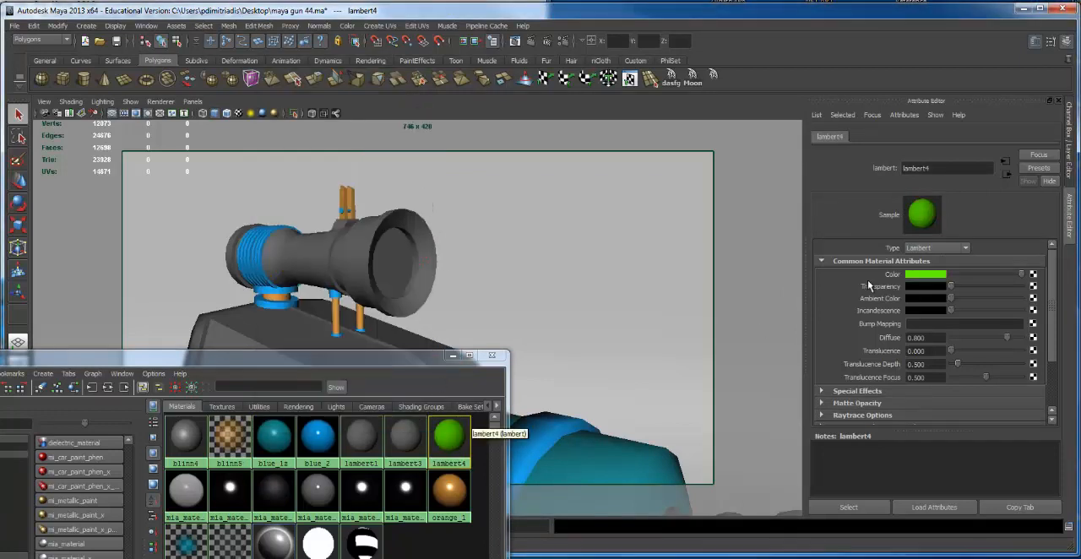
Set lambert4's color to red, try the material on the whole scope and undo the assignment
{"action": "left_click", "coordinate": [915, 276]}
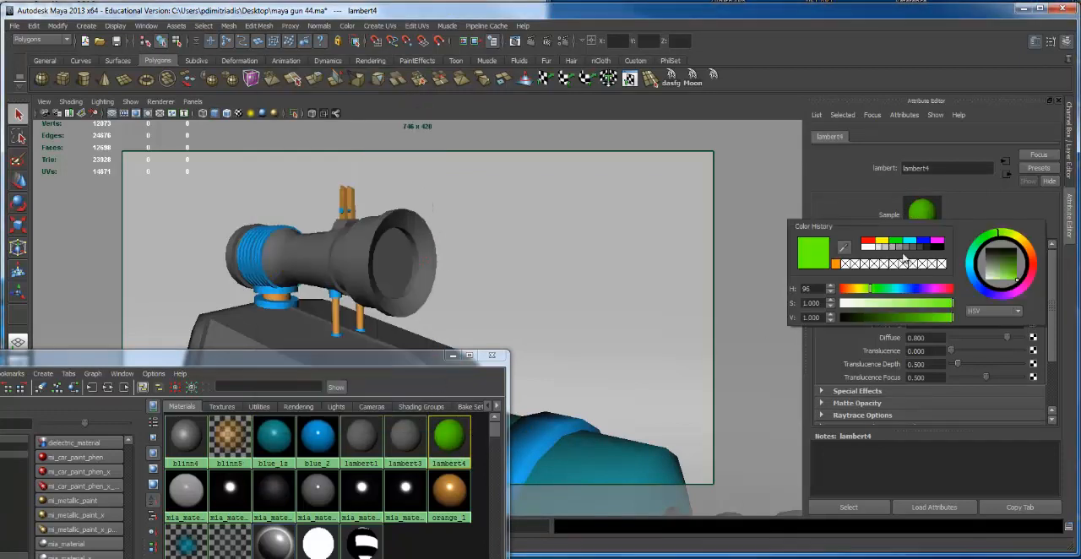
{"action": "left_click", "coordinate": [869, 244]}
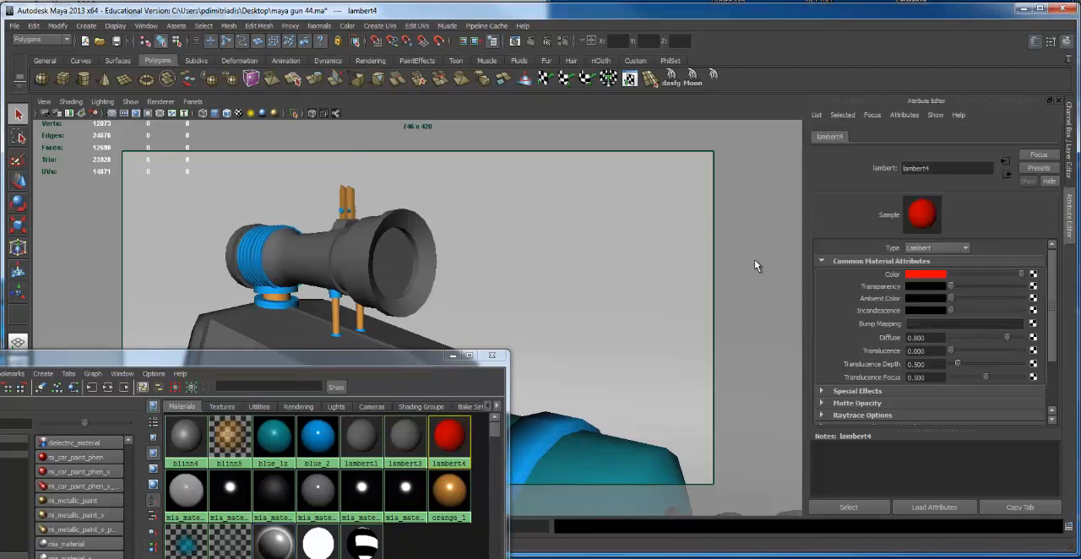
{"action": "middle_click_drag", "start_coordinate": [447, 437], "coordinate": [399, 263]}
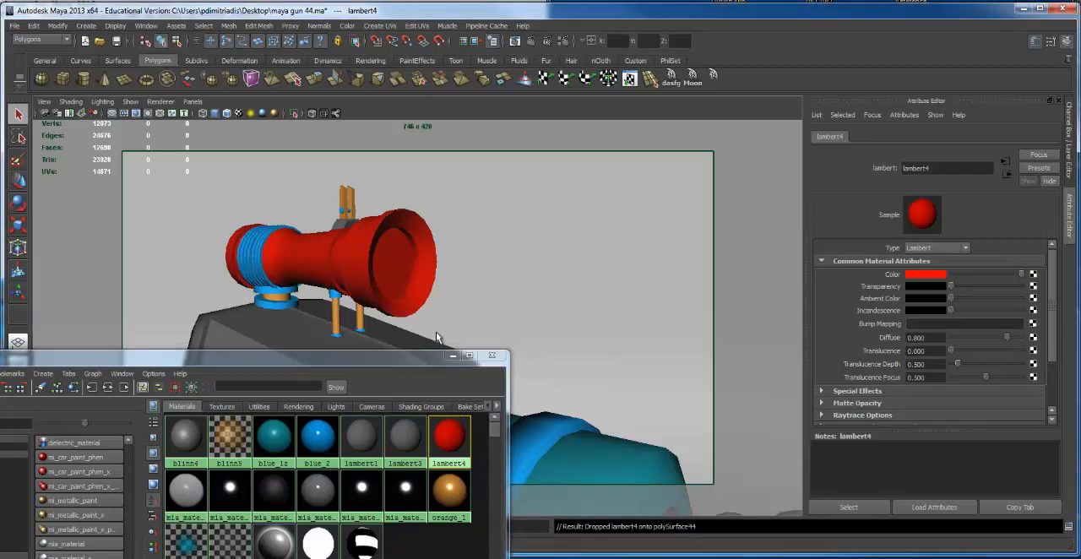
{"action": "key", "text": "ctrl+z"}
Assign mia_material_x8 to the whole scope body
{"action": "left_click_drag", "start_coordinate": [501, 282], "coordinate": [509, 244], "text": "alt"}
{"action": "right_click_drag", "start_coordinate": [509, 244], "coordinate": [573, 259], "text": "alt"}
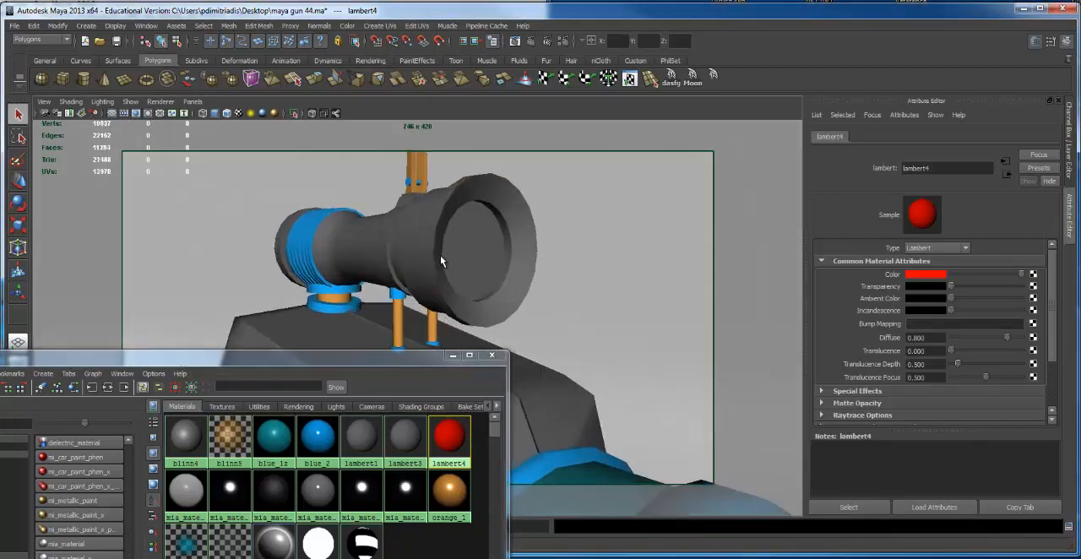
{"action": "left_click", "coordinate": [463, 253]}
{"action": "left_click", "coordinate": [482, 247]}
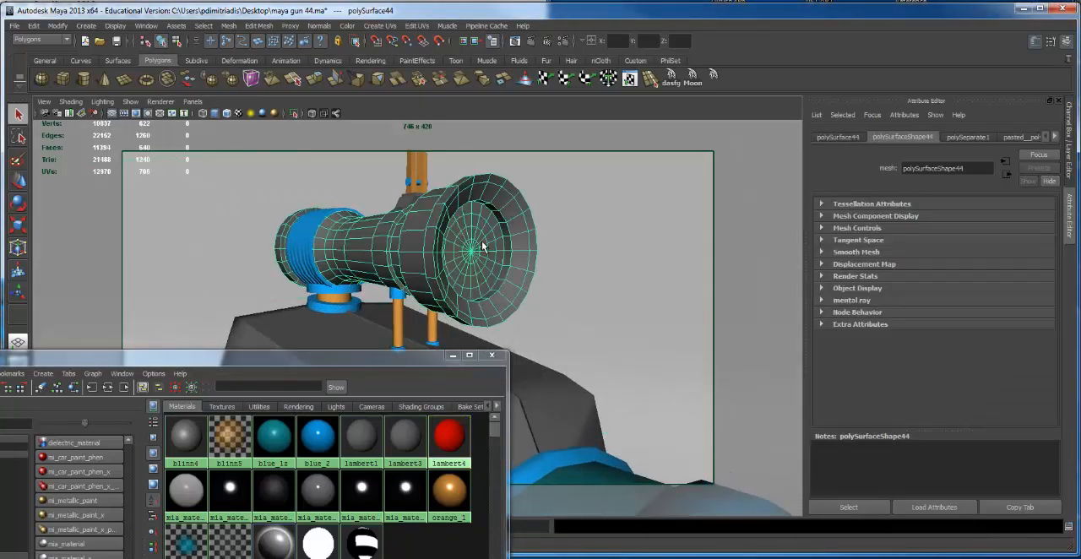
{"action": "middle_click_drag", "start_coordinate": [353, 502], "coordinate": [415, 251]}
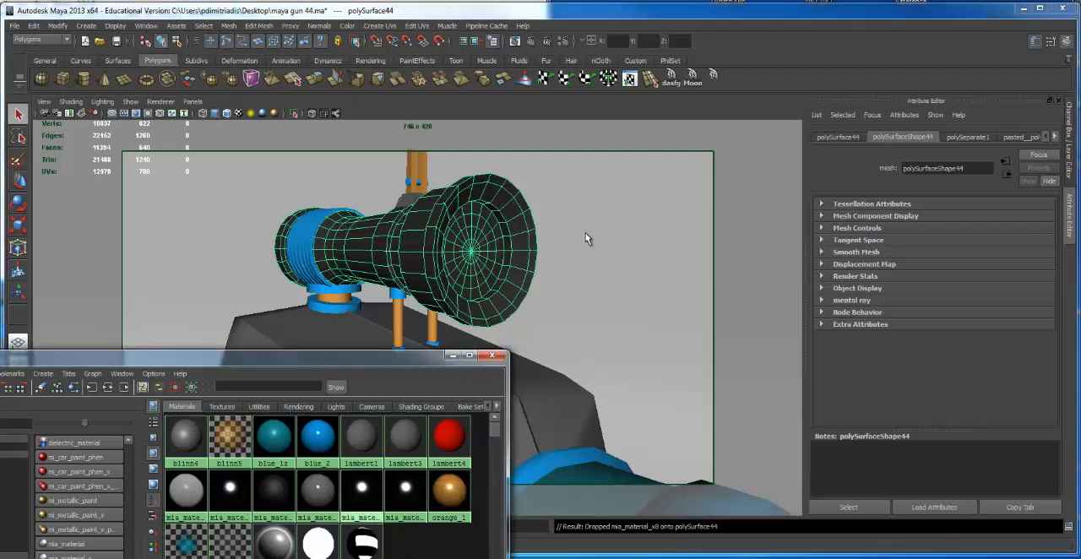
Select all faces of the round front lens on the scope in face mode, viewed straight on
{"action": "left_click_drag", "start_coordinate": [588, 239], "coordinate": [378, 239], "text": "alt"}
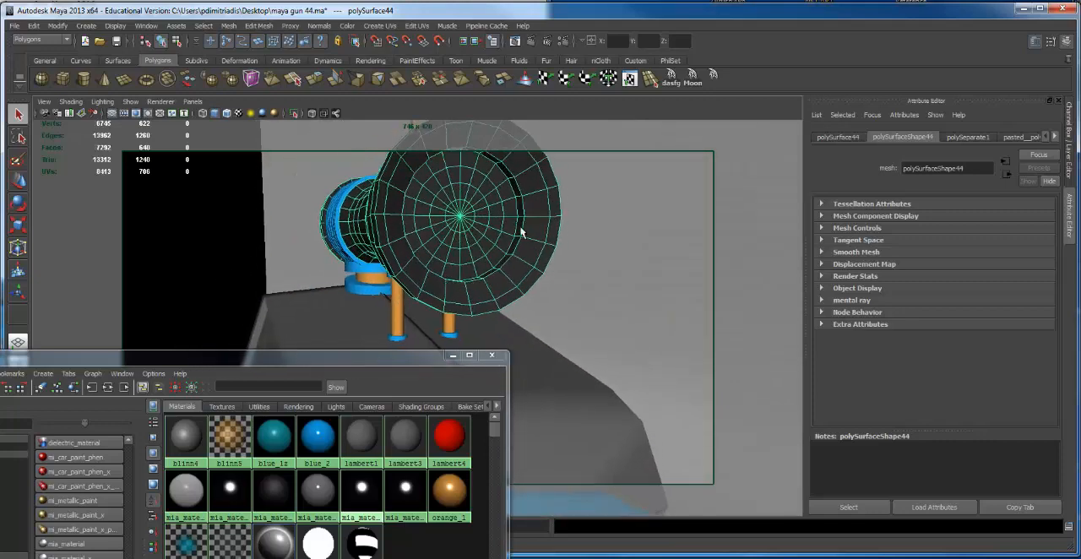
{"action": "scroll", "coordinate": [451, 190], "scroll_direction": "up", "scroll_amount": 6}
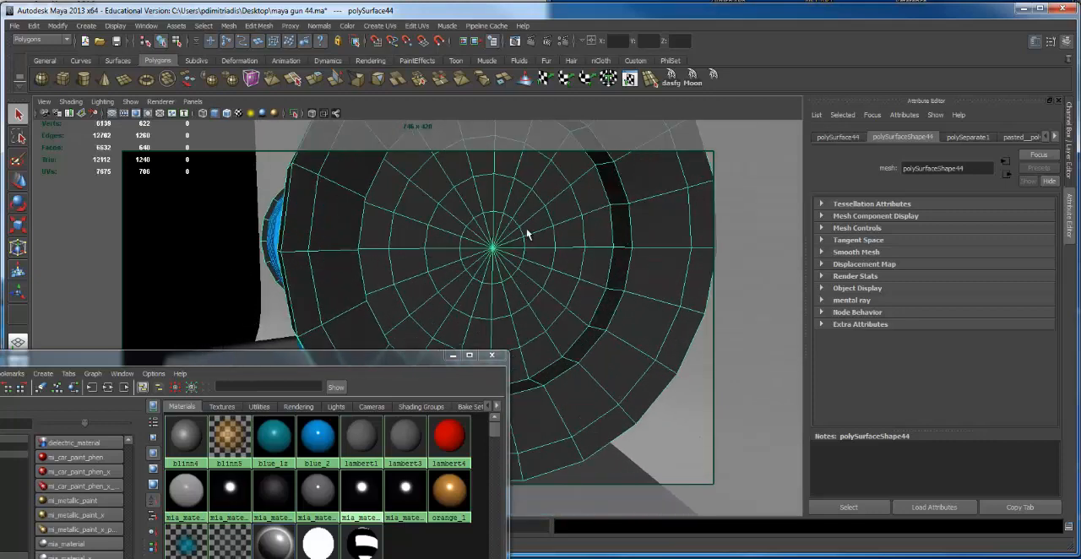
{"action": "right_click", "coordinate": [525, 231]}
{"action": "scroll", "coordinate": [418, 251], "scroll_direction": "down", "scroll_amount": 6}
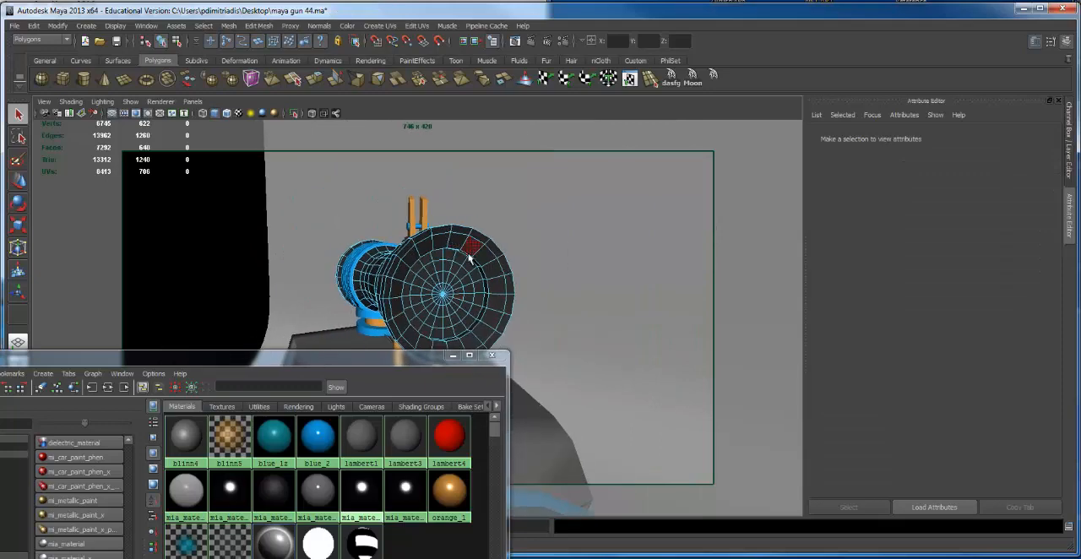
{"action": "left_click_drag", "start_coordinate": [423, 248], "coordinate": [496, 277], "text": "alt"}
{"action": "left_click", "coordinate": [439, 208]}
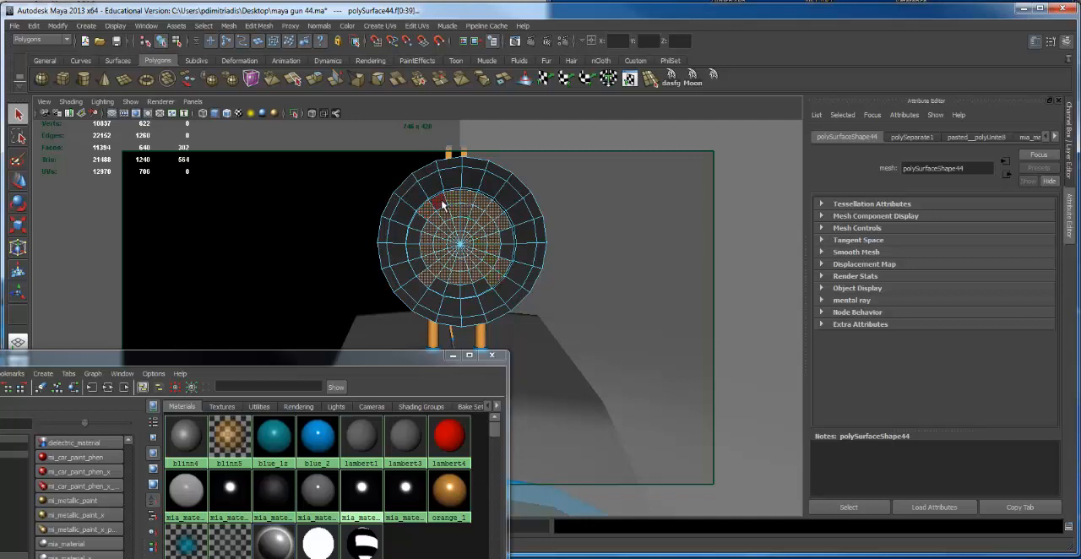
{"action": "left_click", "coordinate": [417, 229], "text": "shift"}
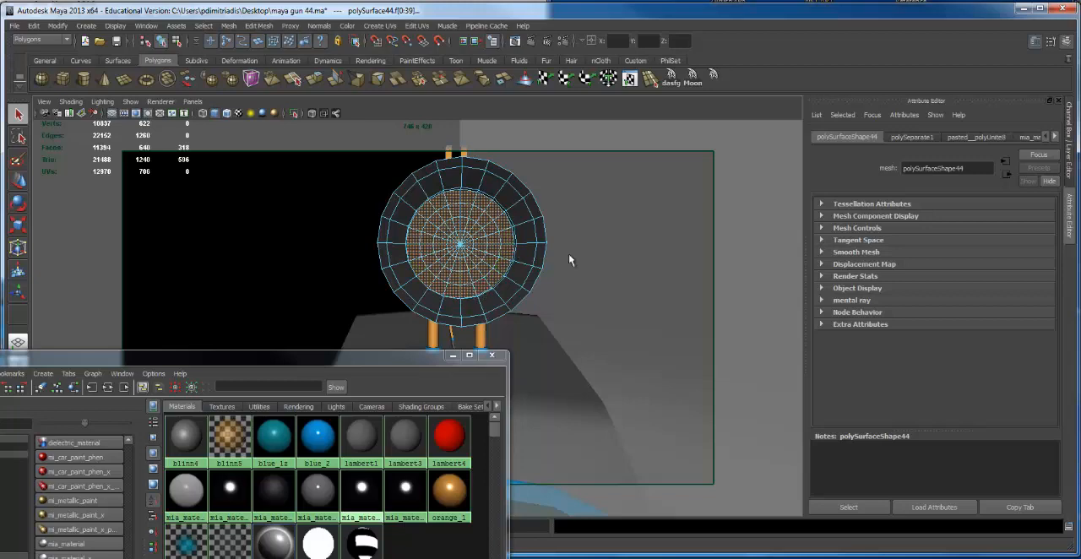
Deselect the faces along the scope body in wireframe so only the front lens faces stay selected
{"action": "left_click_drag", "start_coordinate": [544, 293], "coordinate": [628, 301], "text": "alt"}
{"action": "right_click_drag", "start_coordinate": [627, 301], "coordinate": [202, 285], "text": "alt"}
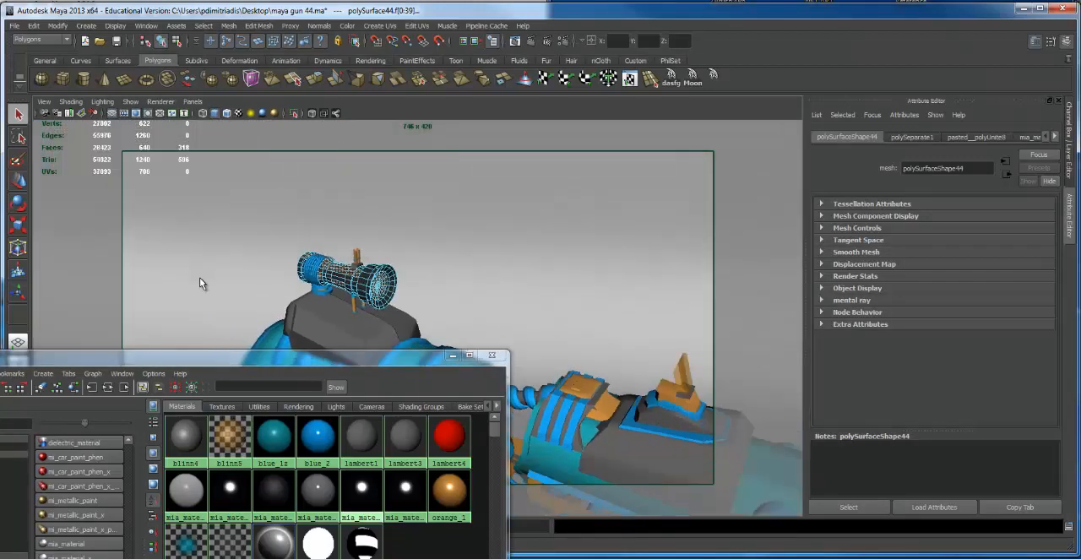
{"action": "mouse_move", "coordinate": [203, 284]}
{"action": "left_mouse_down", "text": "alt"}
{"action": "mouse_move", "coordinate": [494, 272]}
{"action": "mouse_move", "coordinate": [632, 248]}
{"action": "mouse_move", "coordinate": [374, 352]}
{"action": "mouse_move", "coordinate": [455, 330]}
{"action": "mouse_move", "coordinate": [451, 244]}
{"action": "mouse_move", "coordinate": [434, 236]}
{"action": "mouse_move", "coordinate": [548, 244]}
{"action": "mouse_move", "coordinate": [292, 235]}
{"action": "left_mouse_up", "text": "alt"}
{"action": "key", "text": "4"}
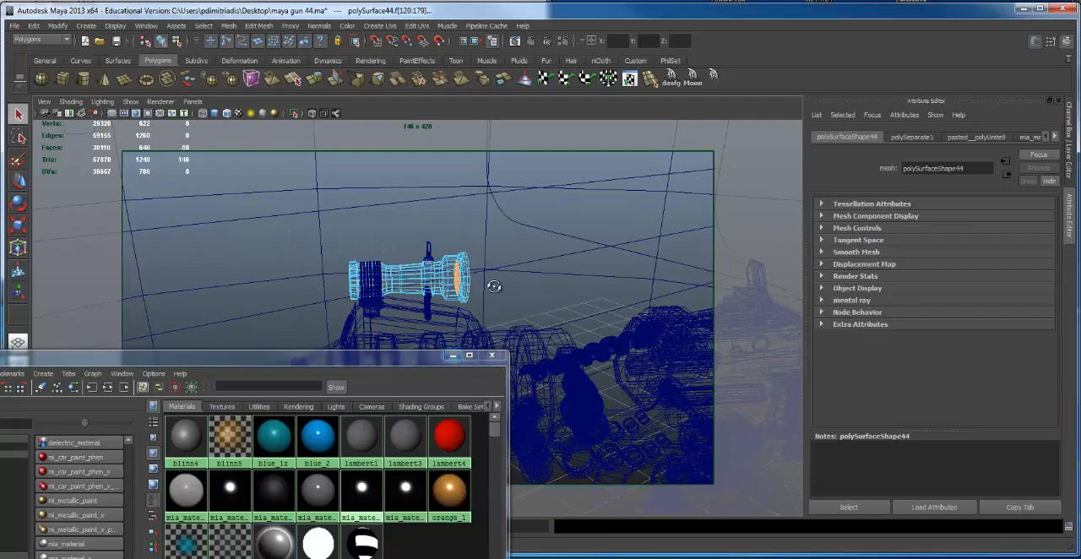
{"action": "left_click_drag", "start_coordinate": [487, 285], "coordinate": [489, 222], "text": "alt"}
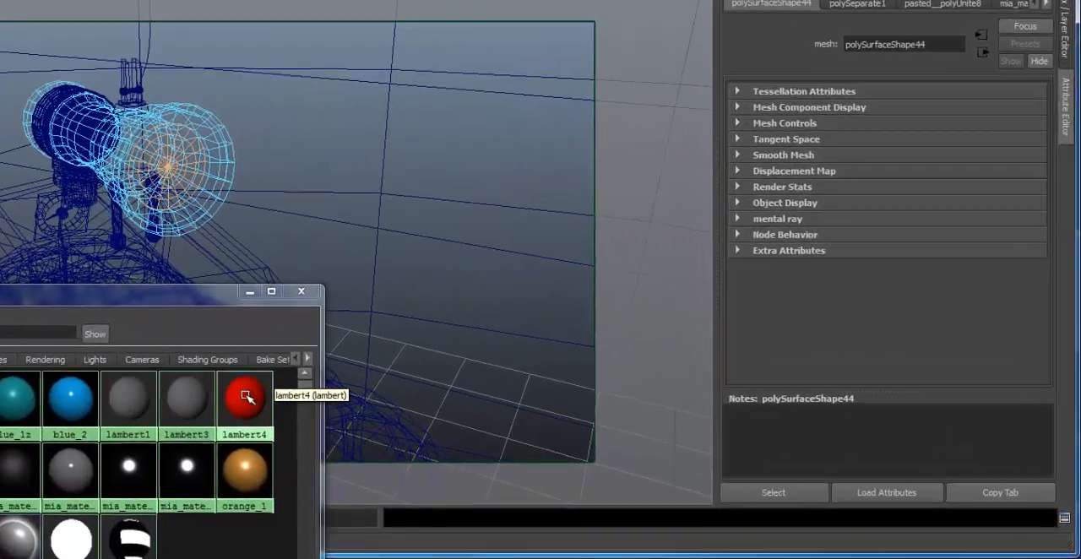
Assign the red lambert4 to the selected lens faces and return to shaded display
{"action": "right_click", "coordinate": [448, 435]}
{"action": "right_click_drag", "start_coordinate": [196, 387], "coordinate": [191, 348]}
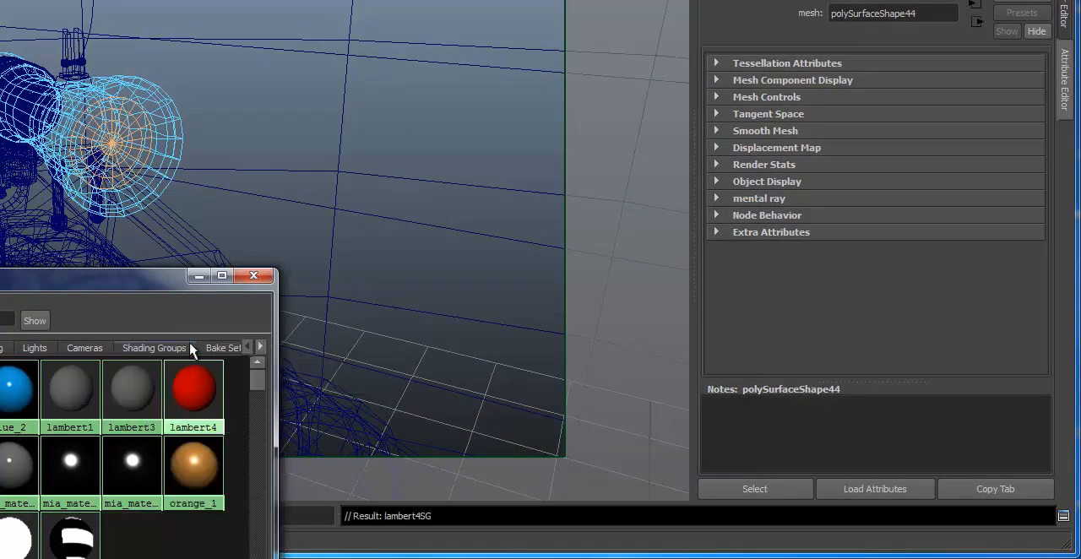
{"action": "key", "text": "5"}
{"action": "left_click", "coordinate": [295, 198]}
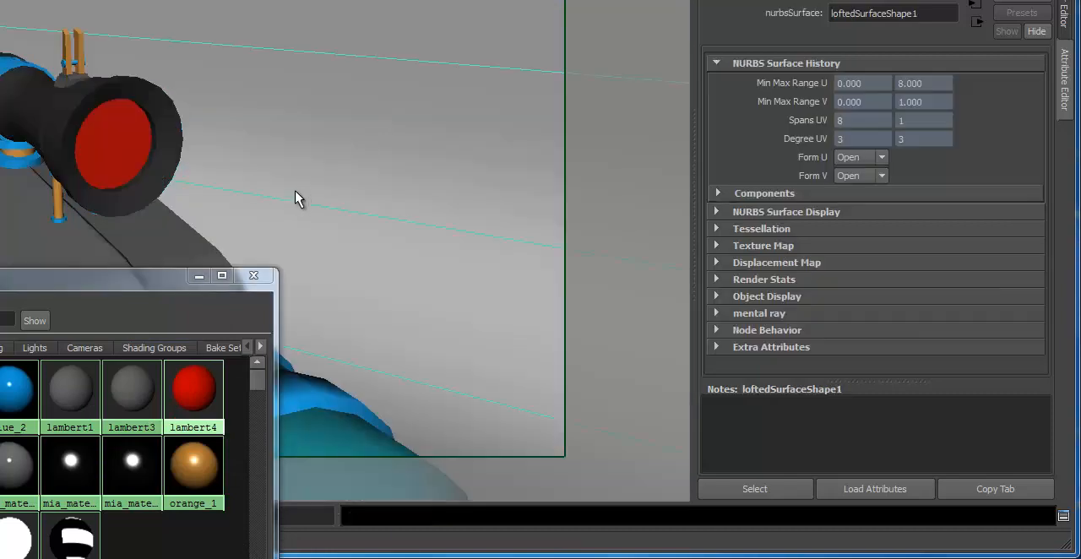
Frame the scope's front lens and preview it with an IPR render region drawn around the scope
{"action": "left_click_drag", "start_coordinate": [242, 193], "coordinate": [126, 171], "text": "alt"}
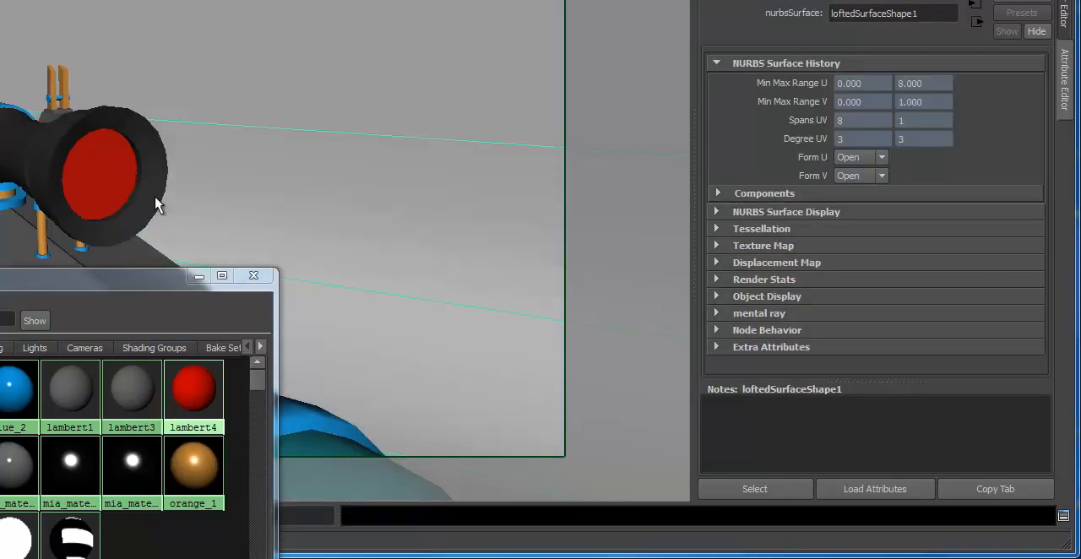
{"action": "left_click_drag", "start_coordinate": [245, 195], "coordinate": [451, 157], "text": "alt"}
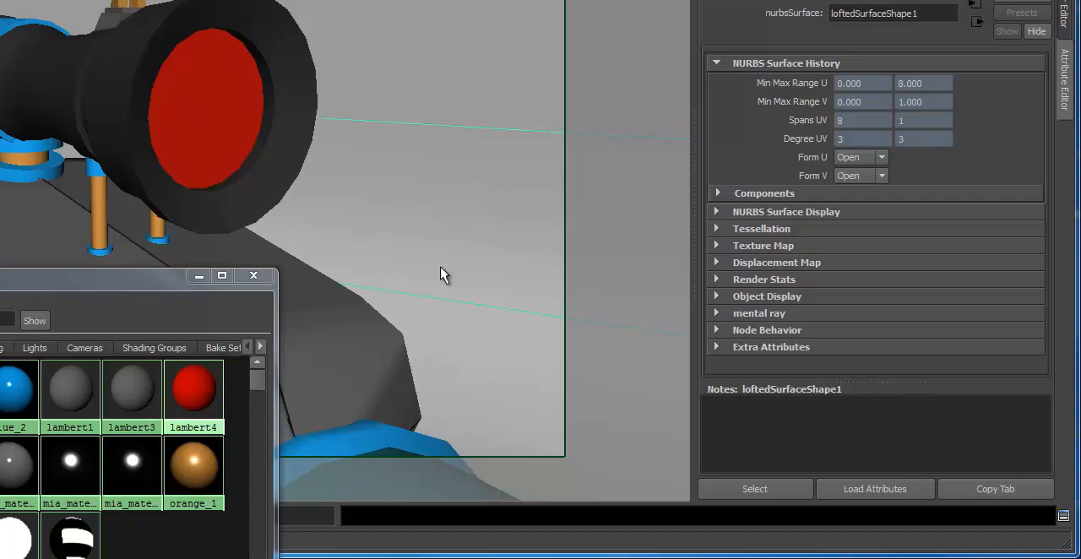
{"action": "middle_click_drag", "start_coordinate": [367, 186], "coordinate": [389, 213], "text": "alt"}
{"action": "left_click_drag", "start_coordinate": [389, 213], "coordinate": [383, 189], "text": "alt"}
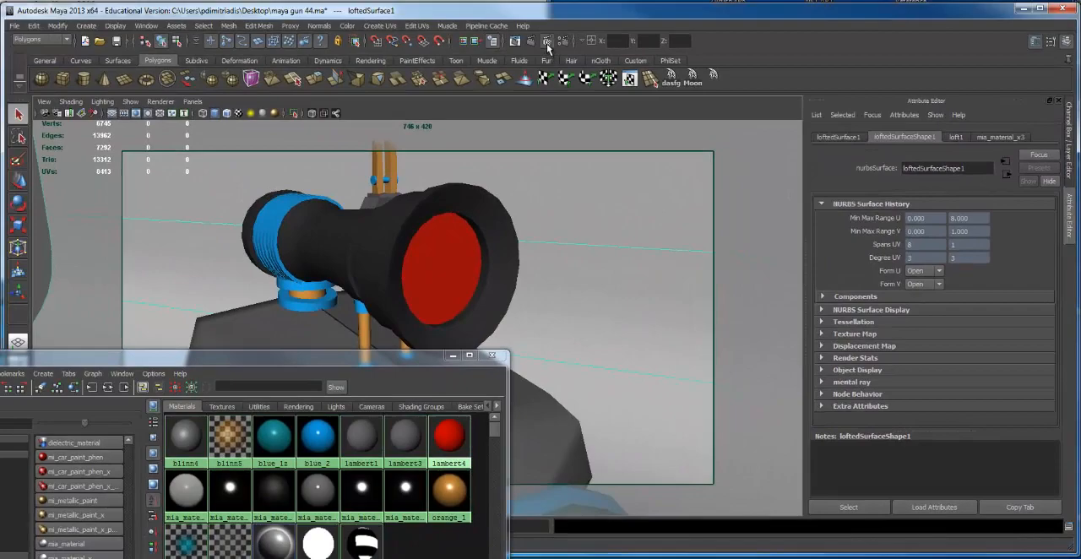
{"action": "left_click", "coordinate": [547, 42]}
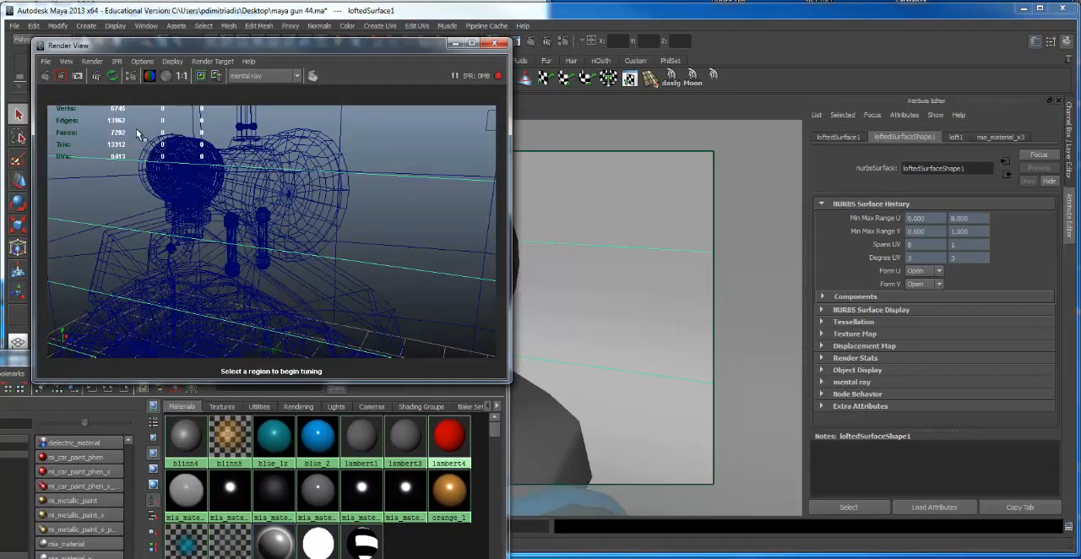
{"action": "left_click_drag", "start_coordinate": [169, 118], "coordinate": [417, 284]}
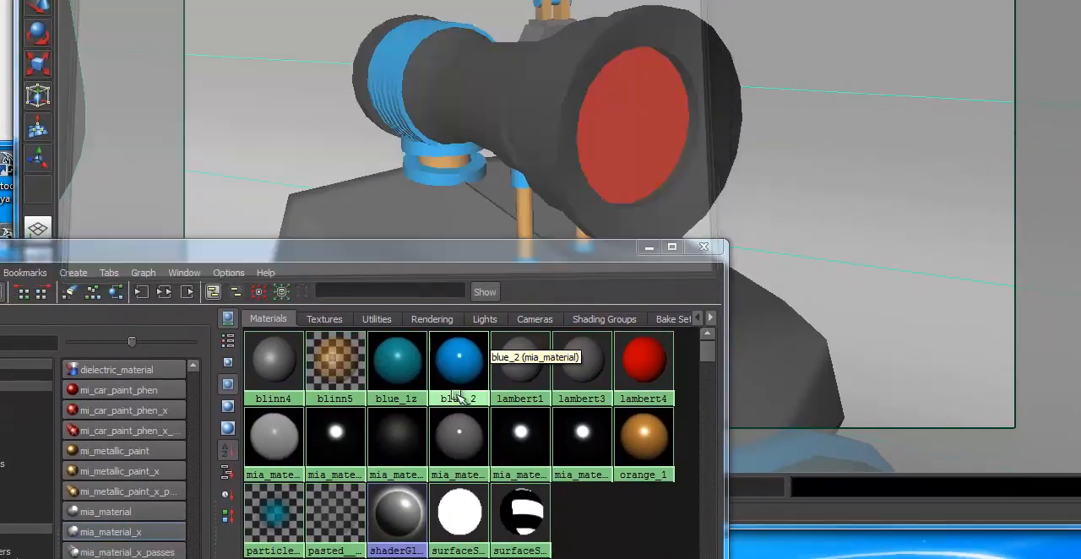
Assign blue_2 to the whole scope and move the Hypershade lower to uncover it
{"action": "middle_click_drag", "start_coordinate": [459, 397], "coordinate": [453, 368]}
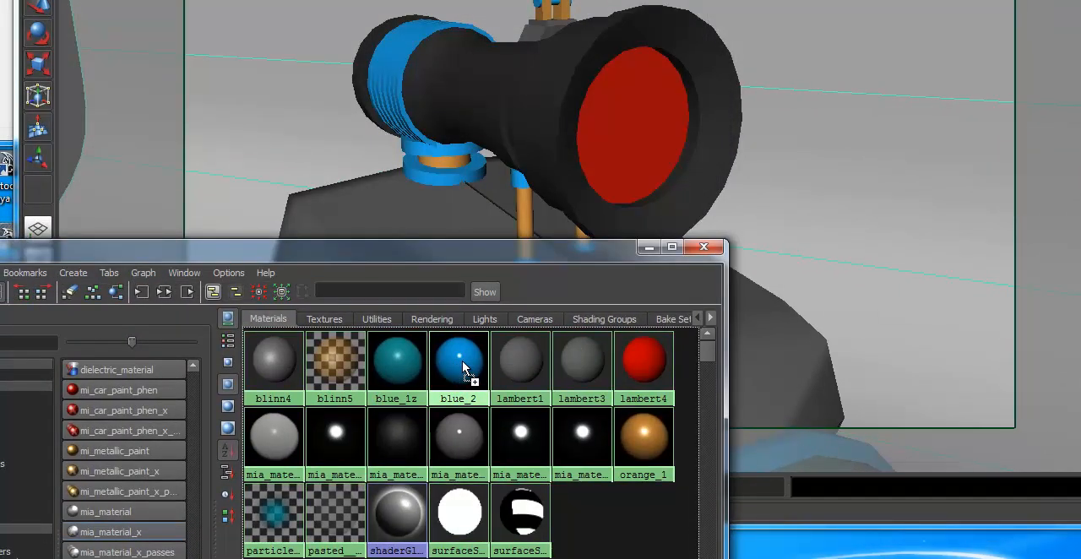
{"action": "middle_click_drag", "start_coordinate": [461, 360], "coordinate": [550, 124]}
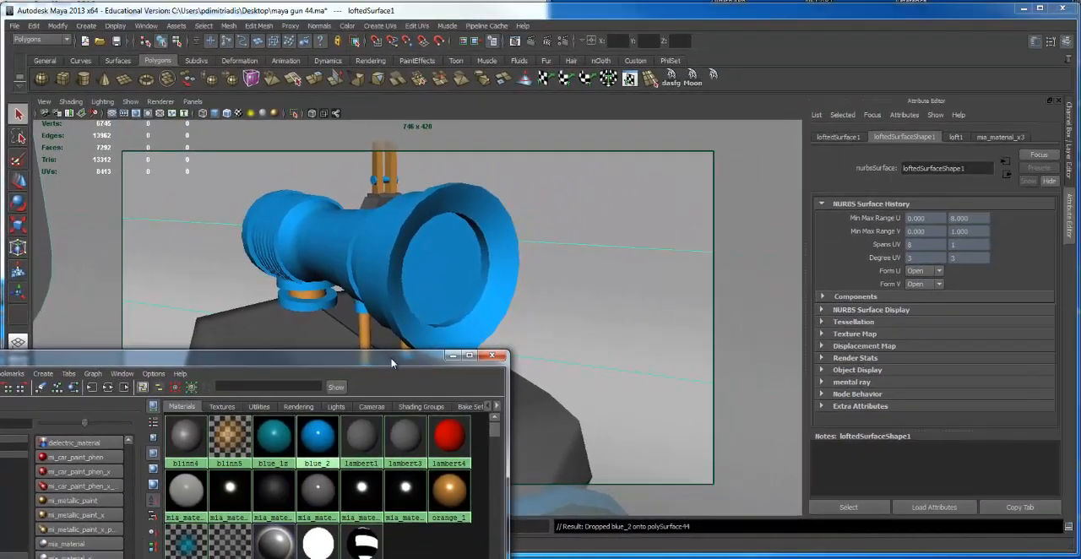
{"action": "left_click_drag", "start_coordinate": [391, 360], "coordinate": [396, 424]}
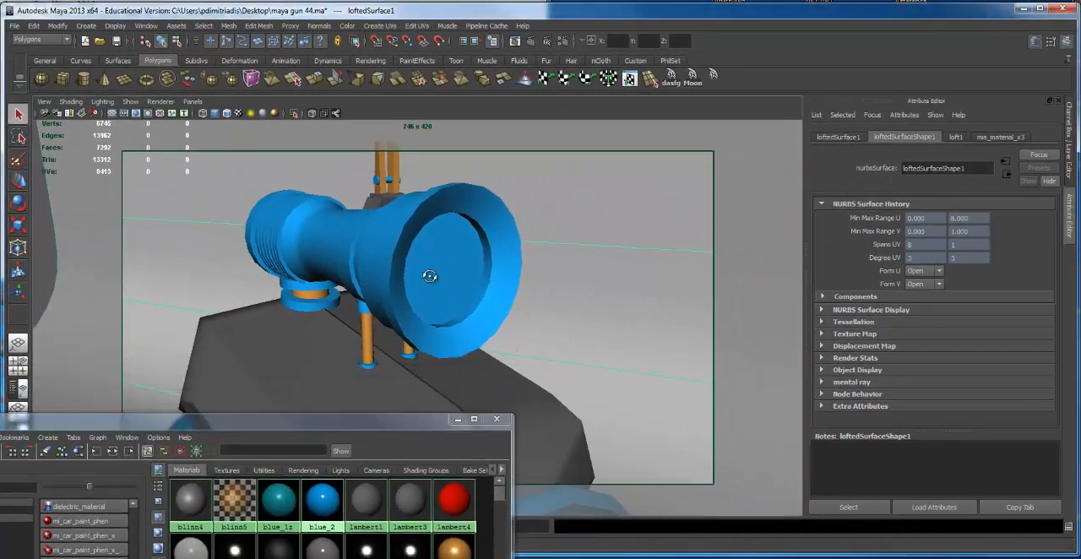
Try to select the front lens faces with a marquee in a straight-on view of the scope
{"action": "left_click_drag", "start_coordinate": [428, 276], "coordinate": [319, 252], "text": "alt"}
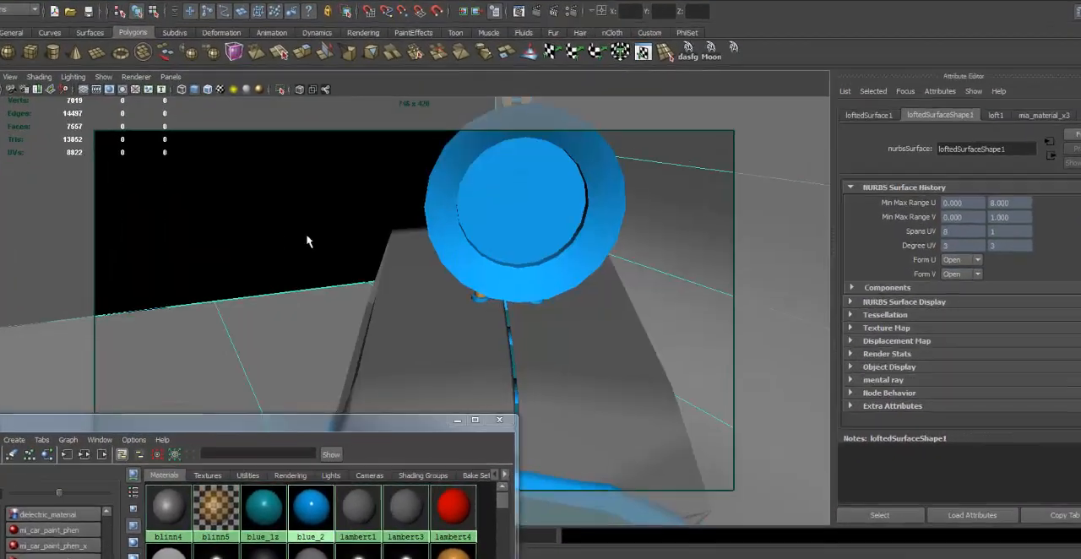
{"action": "left_click", "coordinate": [546, 217]}
{"action": "left_click_drag", "start_coordinate": [546, 217], "coordinate": [480, 220], "text": "alt"}
{"action": "key", "text": "4"}
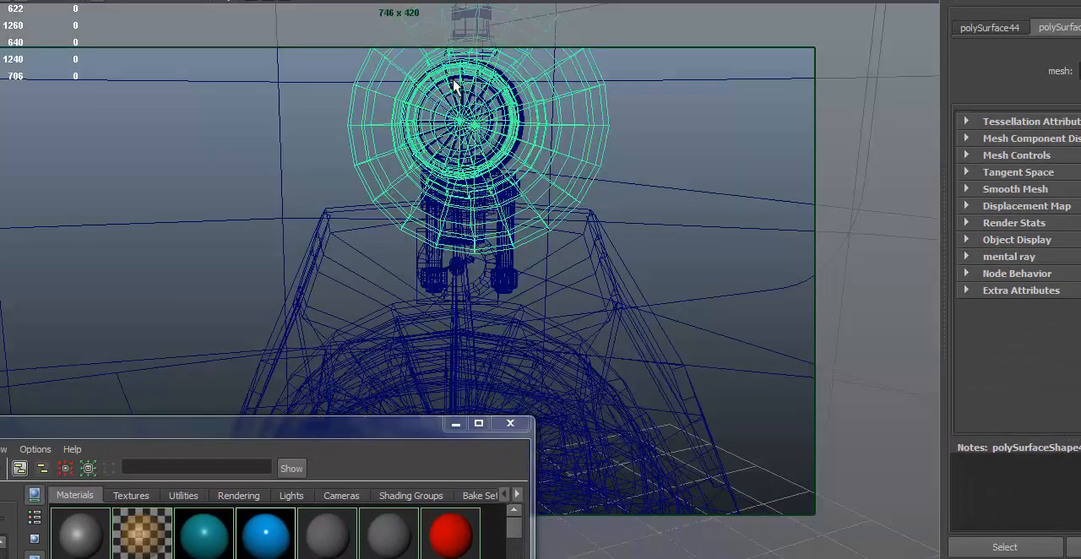
{"action": "right_click_drag", "start_coordinate": [453, 79], "coordinate": [454, 120]}
{"action": "mouse_move", "coordinate": [453, 119]}
{"action": "left_mouse_down", "text": "alt"}
{"action": "mouse_move", "coordinate": [428, 129]}
{"action": "mouse_move", "coordinate": [434, 140]}
{"action": "left_mouse_up", "text": "alt"}
{"action": "key", "text": "5"}
{"action": "middle_click_drag", "start_coordinate": [434, 121], "coordinate": [432, 136], "text": "alt"}
{"action": "left_click_drag", "start_coordinate": [395, 130], "coordinate": [479, 244]}
{"action": "left_click", "coordinate": [488, 264]}
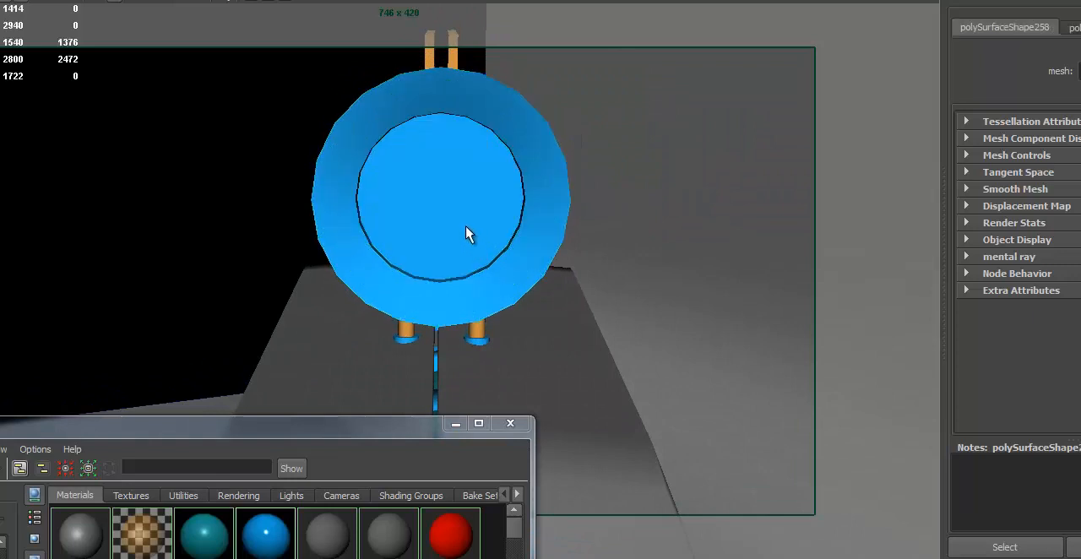
{"action": "left_click", "coordinate": [464, 229]}
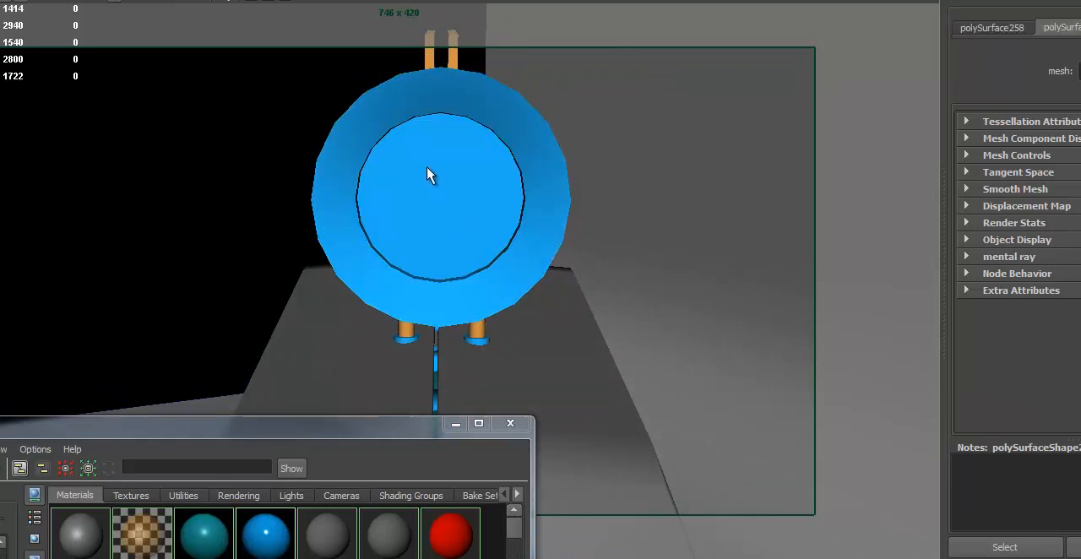
Switch the scope to face mode and select every face of its round front lens, including the outer ring
{"action": "mouse_move", "coordinate": [429, 174]}
{"action": "right_mouse_down"}
{"action": "mouse_move", "coordinate": [439, 169]}
{"action": "mouse_move", "coordinate": [429, 152]}
{"action": "mouse_move", "coordinate": [431, 186]}
{"action": "right_mouse_up"}
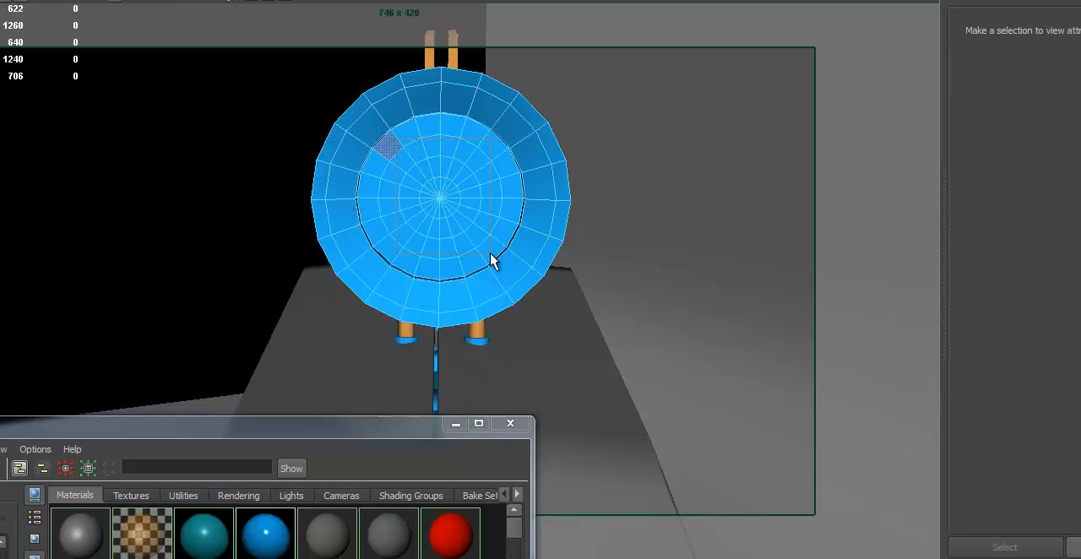
{"action": "left_click_drag", "start_coordinate": [490, 254], "coordinate": [492, 255]}
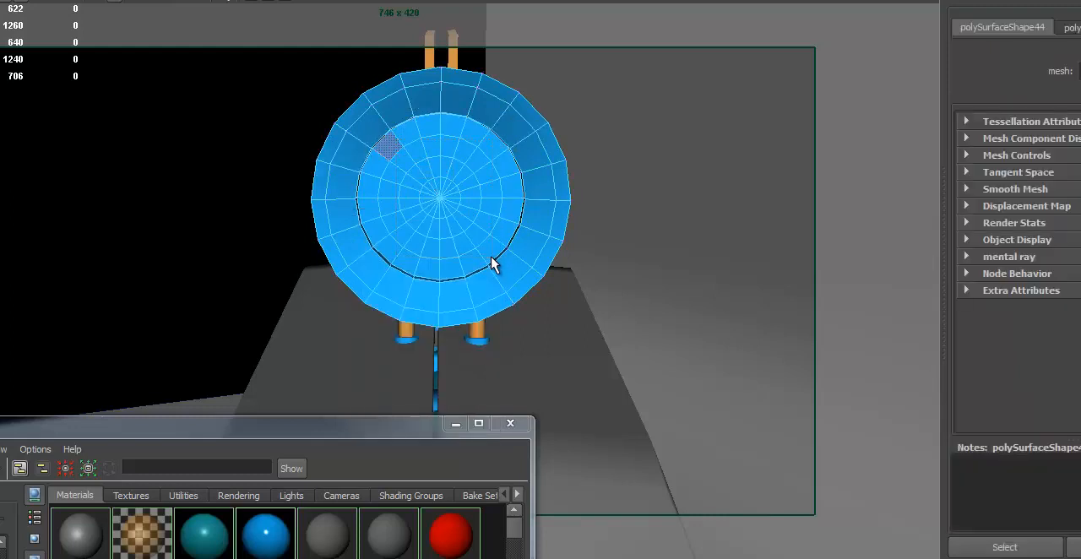
{"action": "left_click", "coordinate": [431, 131], "text": "shift"}
{"action": "left_click", "coordinate": [449, 131], "text": "shift"}
{"action": "left_click", "coordinate": [514, 191], "text": "shift"}
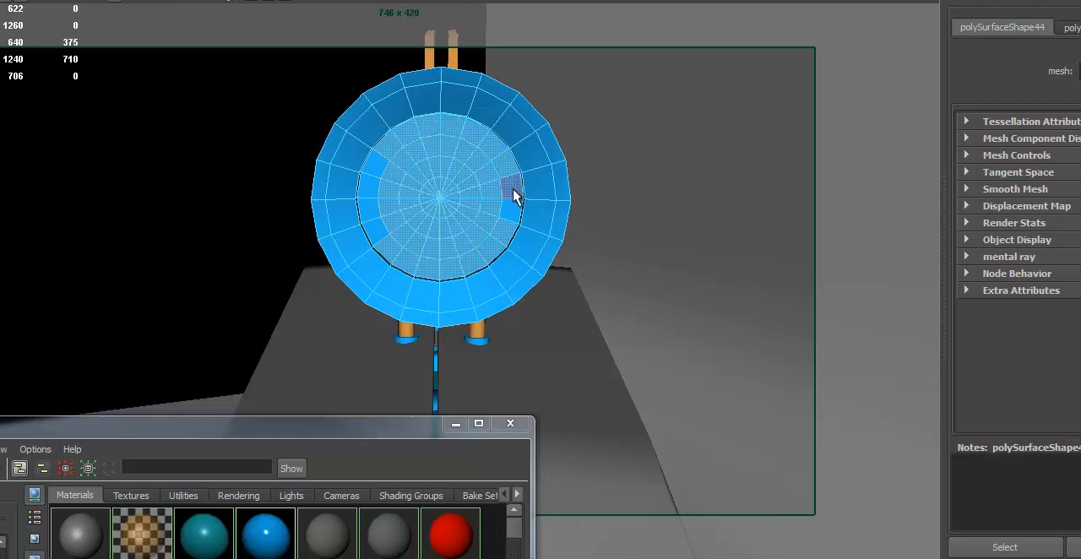
{"action": "left_click", "coordinate": [514, 210], "text": "shift"}
{"action": "left_click", "coordinate": [512, 184], "text": "shift"}
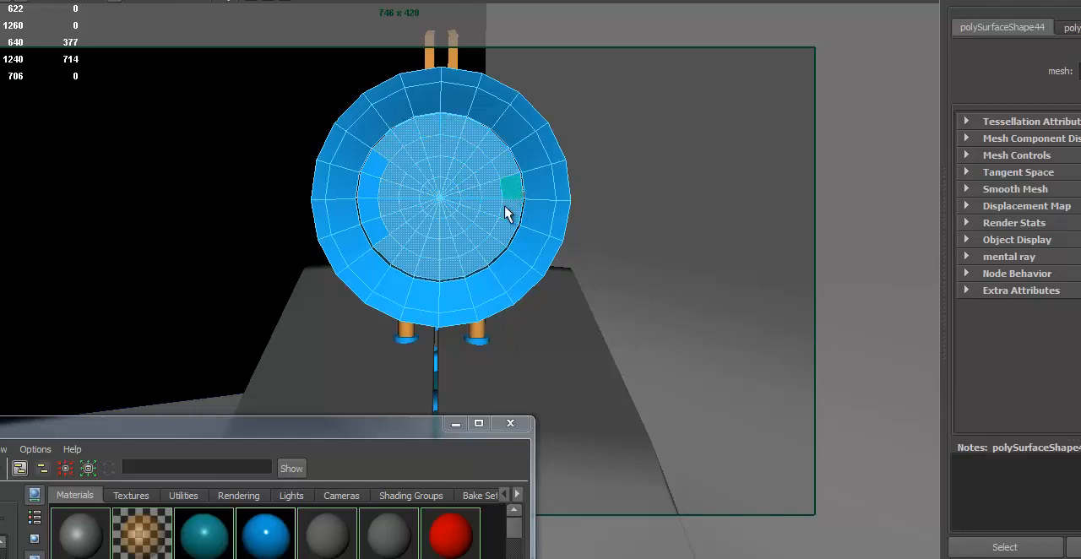
{"action": "left_click", "coordinate": [373, 204], "text": "shift"}
{"action": "left_click", "coordinate": [372, 190], "text": "shift"}
{"action": "left_click", "coordinate": [375, 167], "text": "shift"}
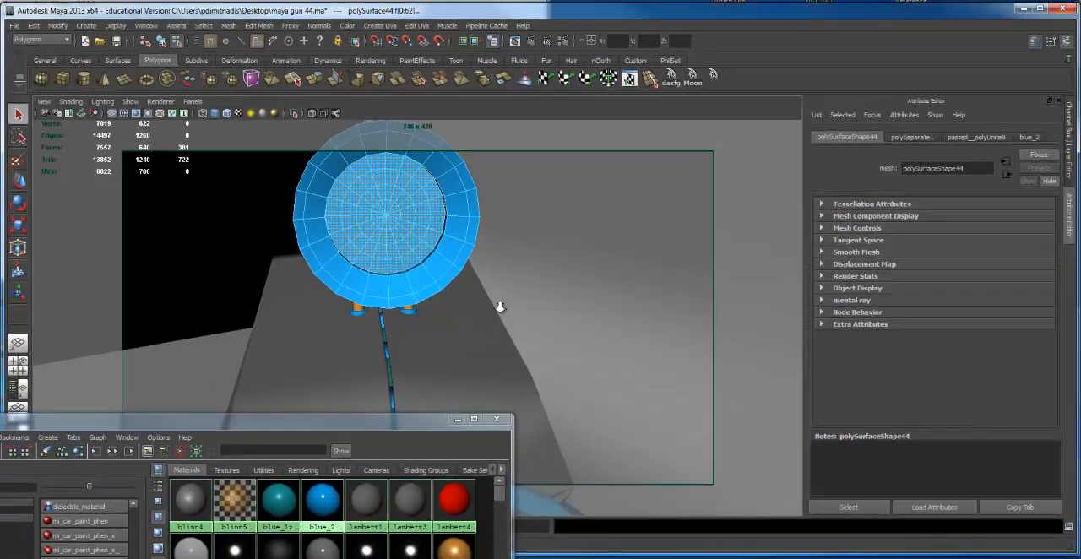
Remove the scope body faces behind the front lens from the selection, using a wireframe side view
{"action": "left_click_drag", "start_coordinate": [515, 264], "coordinate": [165, 234], "text": "alt"}
{"action": "left_click_drag", "start_coordinate": [249, 284], "coordinate": [329, 283], "text": "alt"}
{"action": "scroll", "coordinate": [312, 283], "scroll_direction": "up", "scroll_amount": 5}
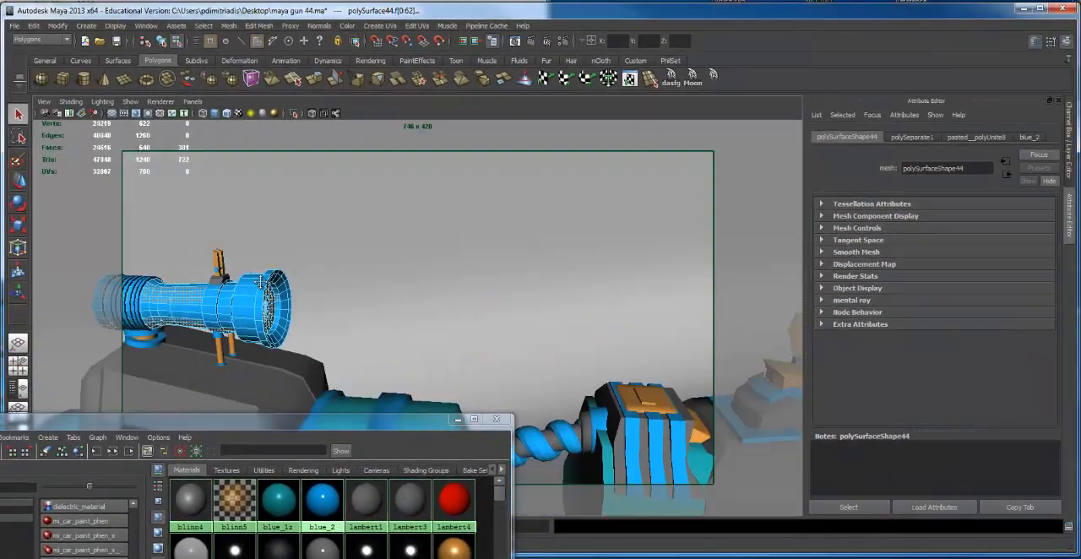
{"action": "middle_click_drag", "start_coordinate": [283, 283], "coordinate": [480, 271], "text": "alt"}
{"action": "key", "text": "4"}
{"action": "left_click_drag", "start_coordinate": [420, 277], "coordinate": [422, 271], "text": "alt"}
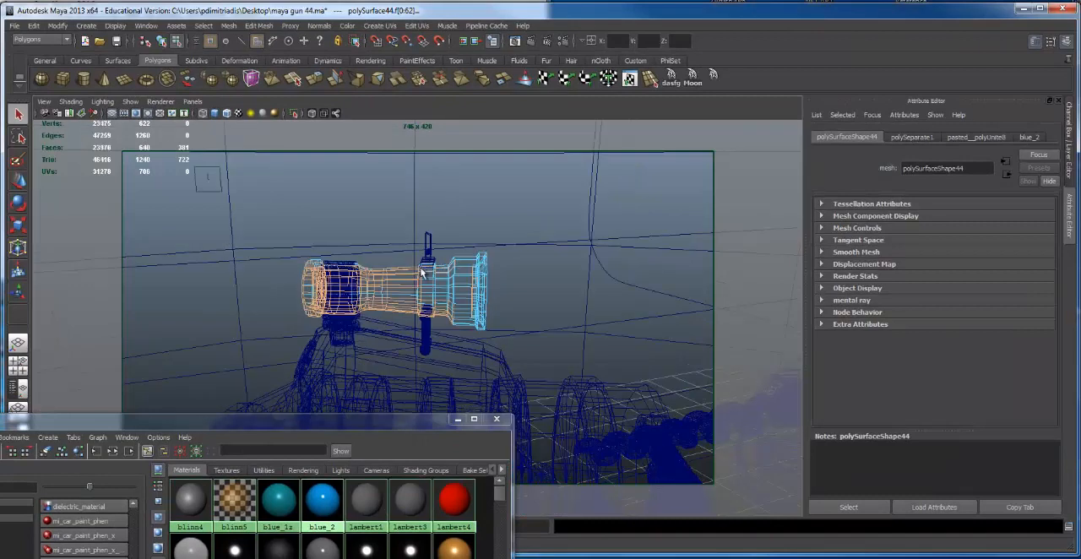
{"action": "left_click_drag", "start_coordinate": [293, 263], "coordinate": [460, 363], "text": "ctrl"}
Assign the red lambert4 to the remaining lens faces, clear the selection and restore shaded display
{"action": "right_click_drag", "start_coordinate": [450, 486], "coordinate": [455, 443]}
{"action": "left_click", "coordinate": [547, 283]}
{"action": "left_click_drag", "start_coordinate": [546, 284], "coordinate": [520, 284], "text": "alt"}
{"action": "right_click_drag", "start_coordinate": [521, 283], "coordinate": [547, 291], "text": "alt"}
{"action": "key", "text": "5"}
Assign the blue_2 material to the stray red face on the inner rim beside the scope's lens
{"action": "left_click_drag", "start_coordinate": [507, 287], "coordinate": [494, 292], "text": "alt"}
{"action": "right_click_drag", "start_coordinate": [506, 292], "coordinate": [773, 291], "text": "alt"}
{"action": "right_click_drag", "start_coordinate": [651, 278], "coordinate": [490, 276], "text": "alt"}
{"action": "left_click_drag", "start_coordinate": [492, 277], "coordinate": [512, 284], "text": "alt"}
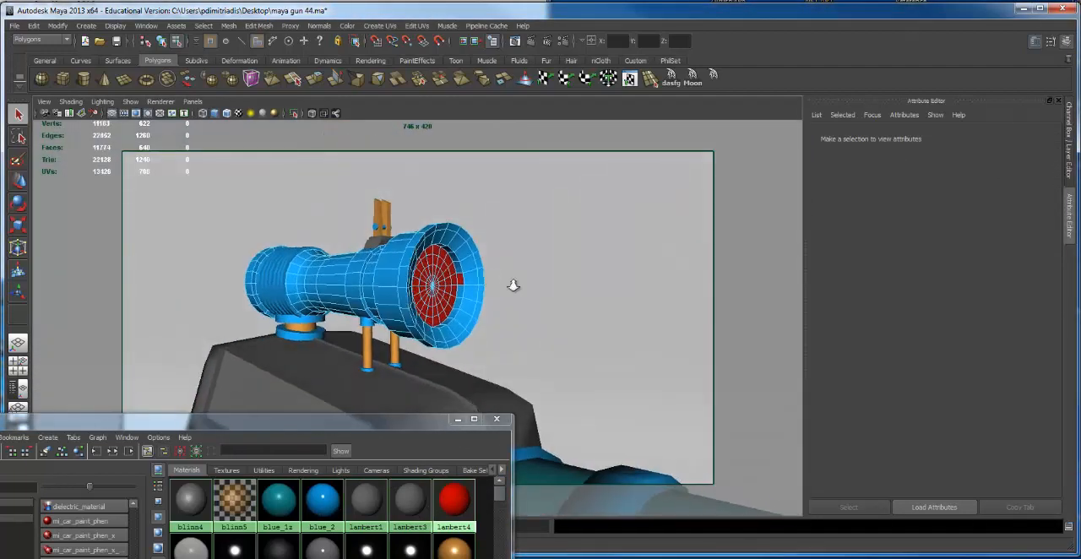
{"action": "right_click_drag", "start_coordinate": [512, 285], "coordinate": [591, 289], "text": "alt"}
{"action": "middle_click_drag", "start_coordinate": [326, 496], "coordinate": [461, 353]}
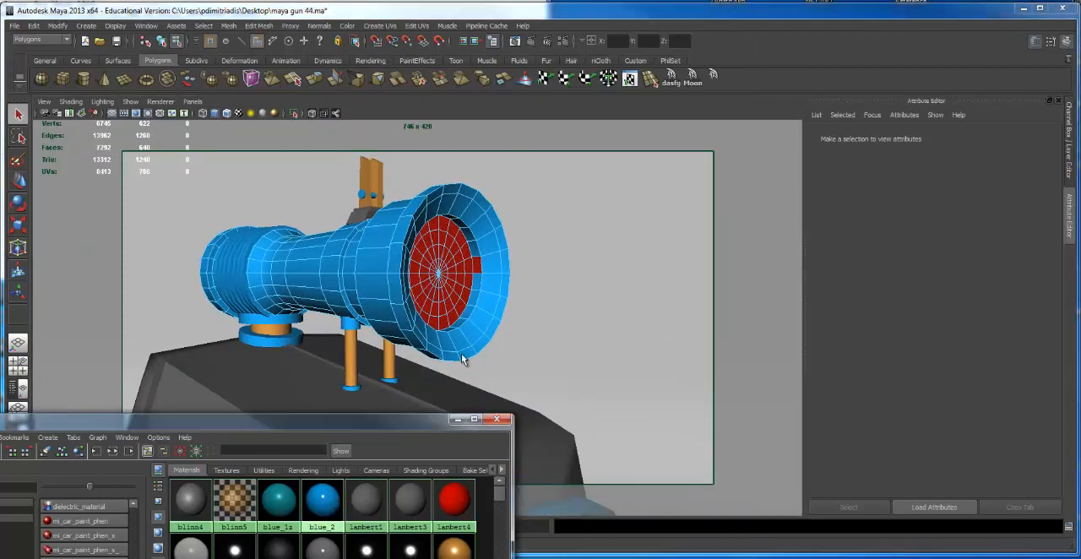
{"action": "left_click_drag", "start_coordinate": [492, 271], "coordinate": [466, 271], "text": "alt"}
{"action": "right_click_drag", "start_coordinate": [466, 272], "coordinate": [639, 255], "text": "alt"}
{"action": "middle_click_drag", "start_coordinate": [639, 256], "coordinate": [583, 287], "text": "alt"}
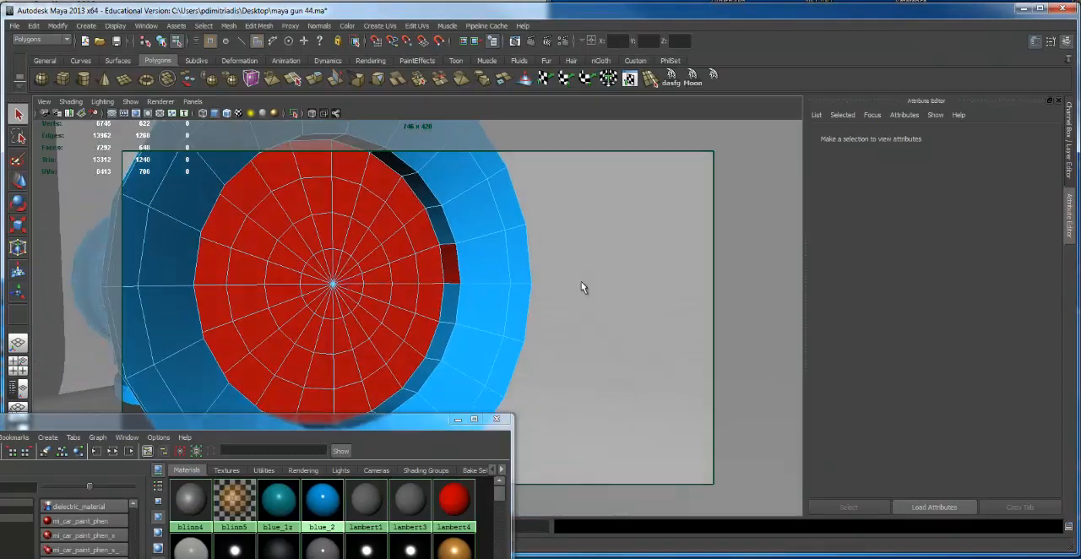
{"action": "key", "text": "e"}
{"action": "left_click", "coordinate": [448, 271]}
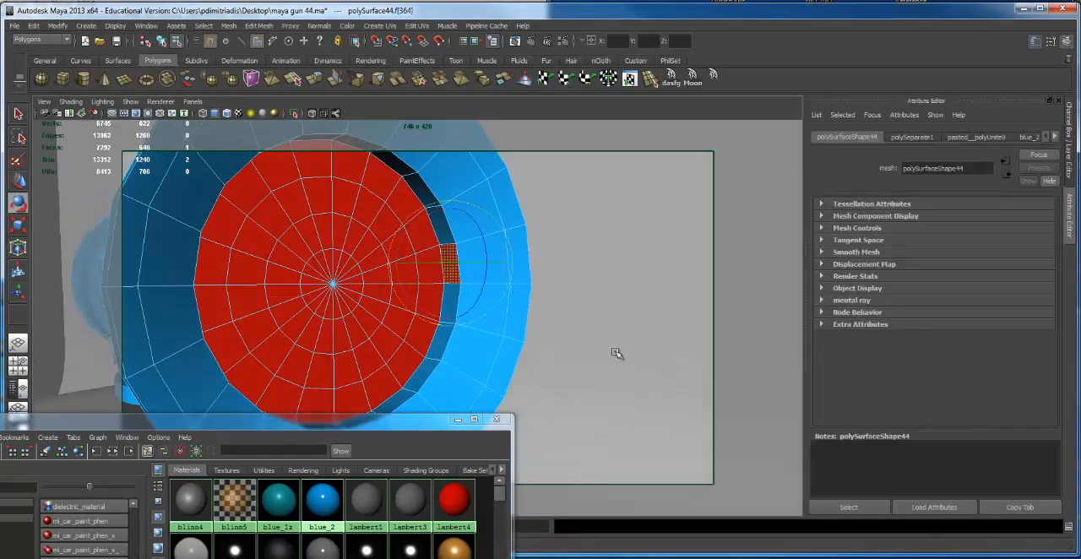
{"action": "right_click_drag", "start_coordinate": [322, 498], "coordinate": [334, 446]}
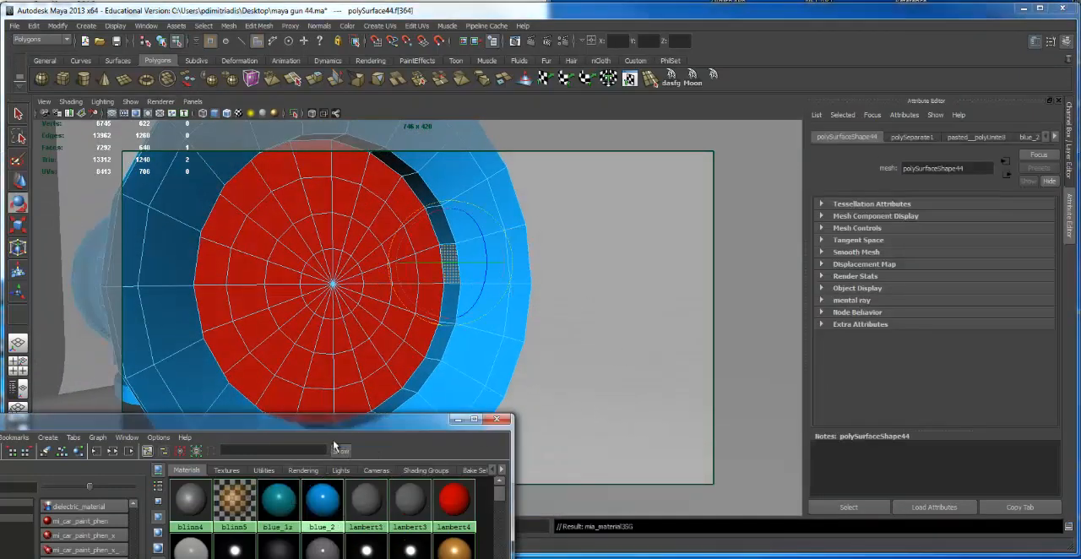
Render the current frame with the scope in close-up to check the red lens, and close the render
{"action": "left_click", "coordinate": [569, 345]}
{"action": "right_click_drag", "start_coordinate": [535, 326], "coordinate": [434, 326], "text": "alt"}
{"action": "middle_click_drag", "start_coordinate": [434, 327], "coordinate": [438, 325], "text": "alt"}
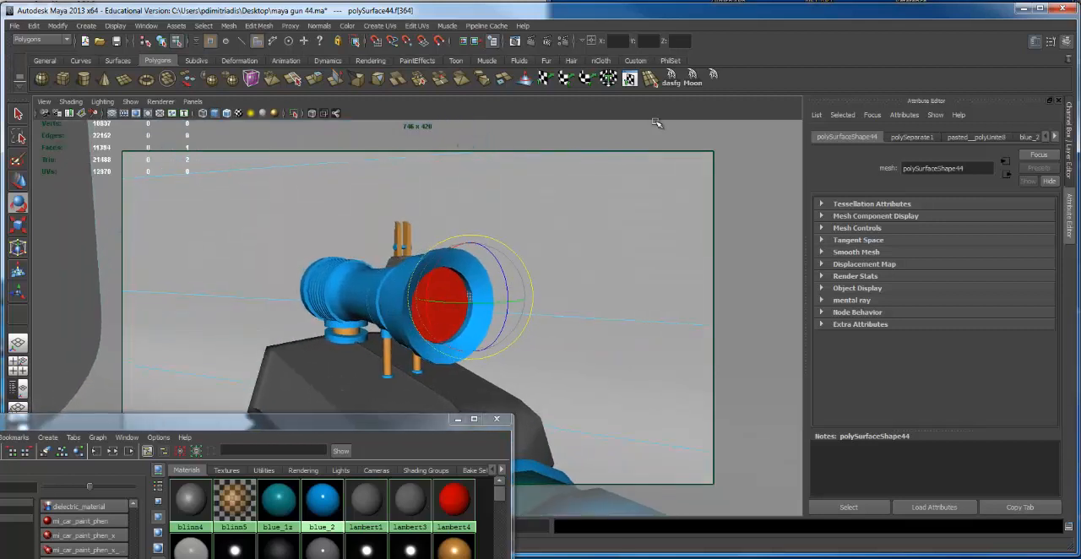
{"action": "left_click", "coordinate": [531, 41]}
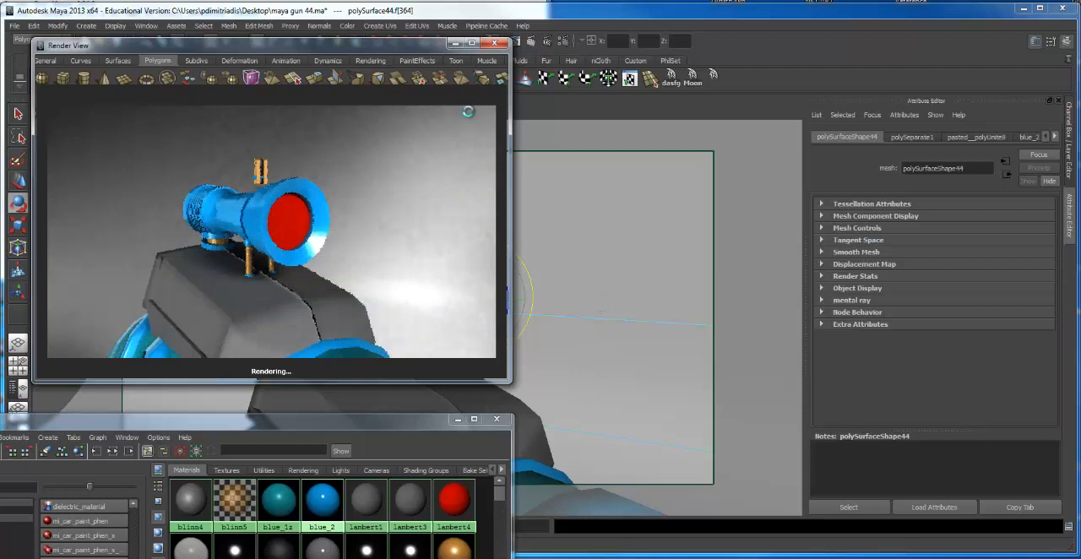
{"action": "left_click", "coordinate": [494, 44]}
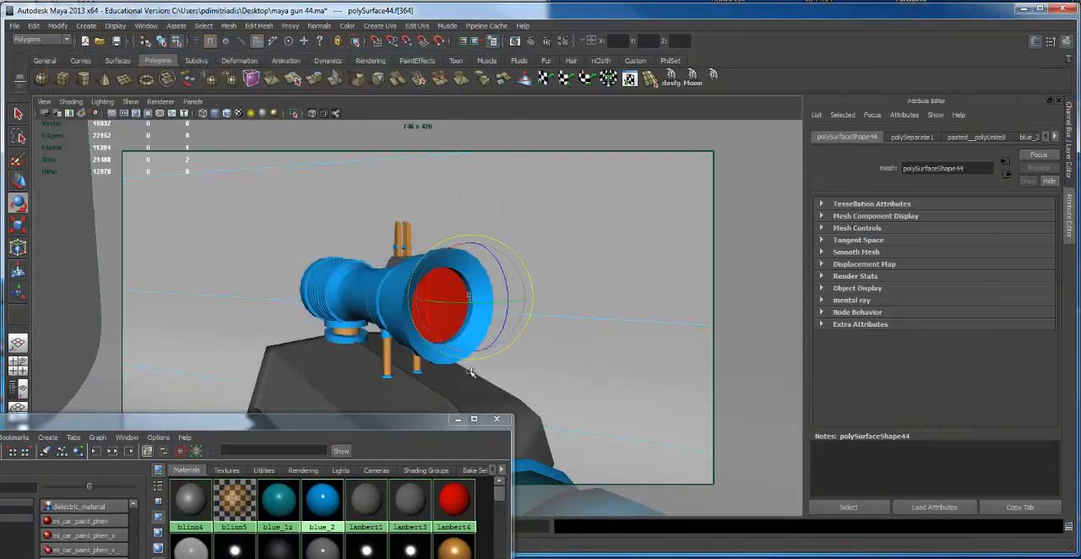
Set the glow intensity of the red lambert4 material to 0.077 in its special effects
{"action": "left_click", "coordinate": [454, 499]}
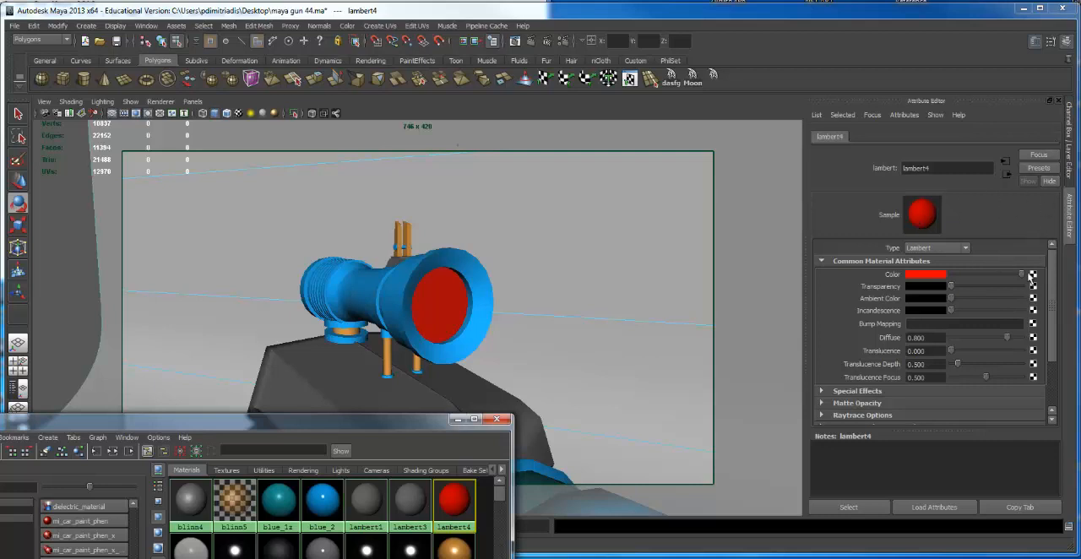
{"action": "left_click_drag", "start_coordinate": [1052, 283], "coordinate": [1054, 325]}
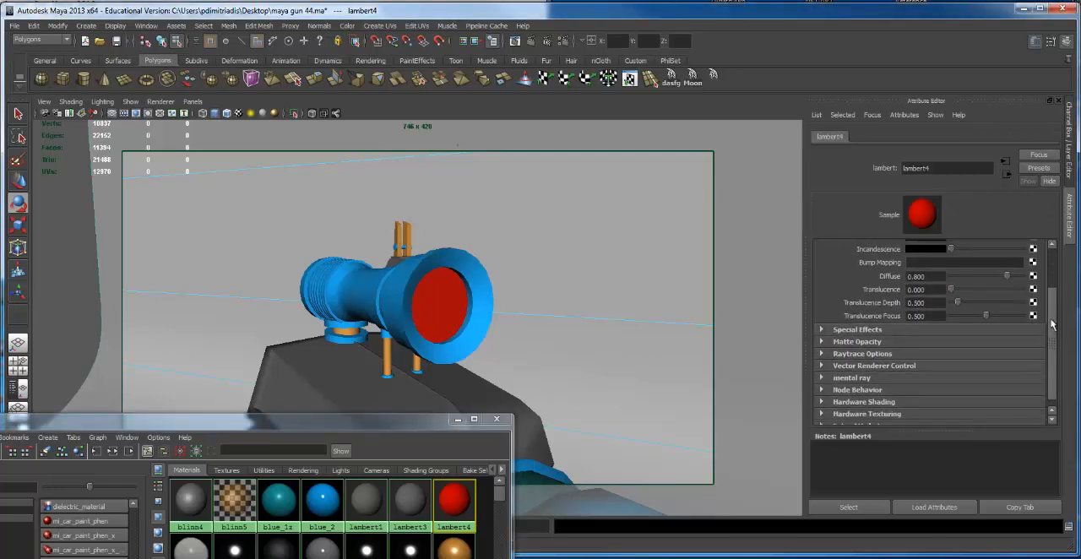
{"action": "left_click", "coordinate": [821, 330]}
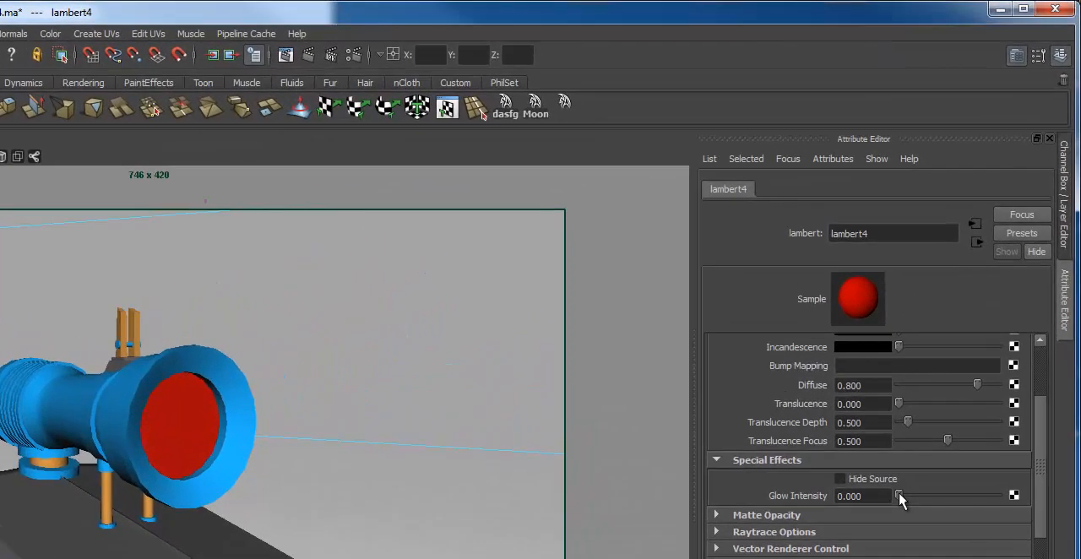
{"action": "left_click_drag", "start_coordinate": [951, 356], "coordinate": [954, 356]}
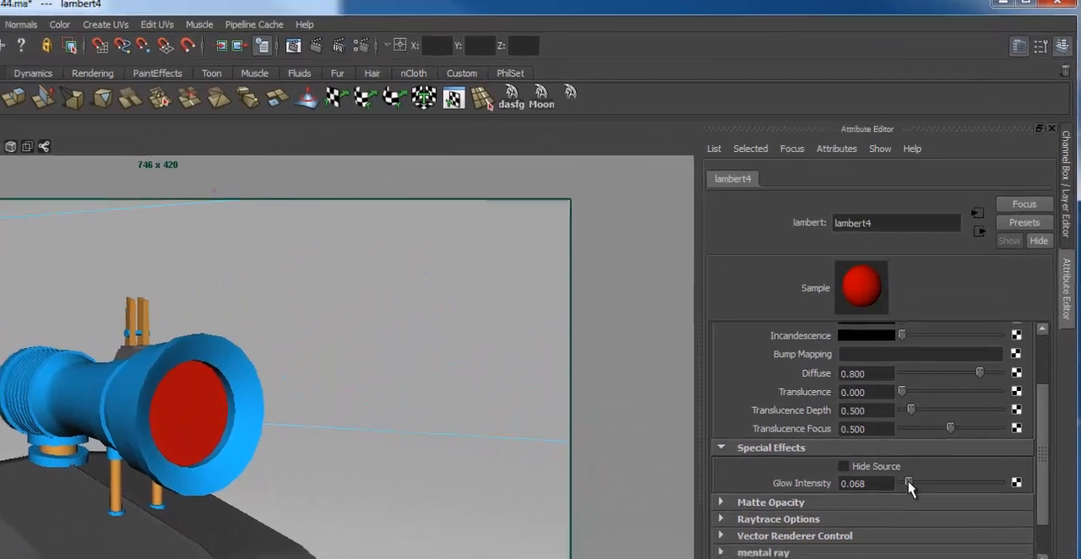
{"action": "left_click_drag", "start_coordinate": [905, 495], "coordinate": [907, 495]}
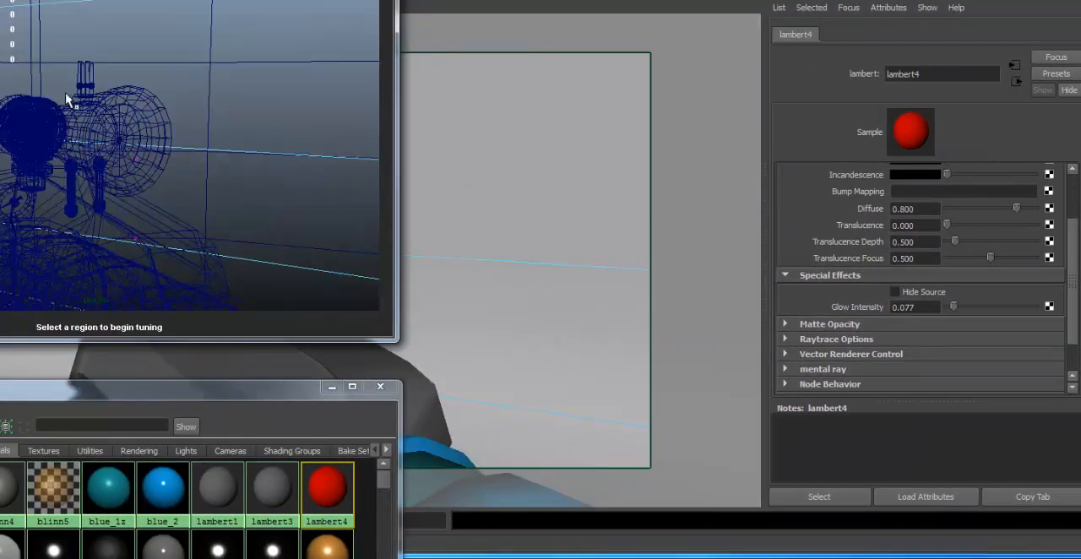
Raise lambert4's glow intensity to 0.983 while previewing the front of the scope in an IPR region, and close the preview
{"action": "left_click_drag", "start_coordinate": [48, 90], "coordinate": [199, 216]}
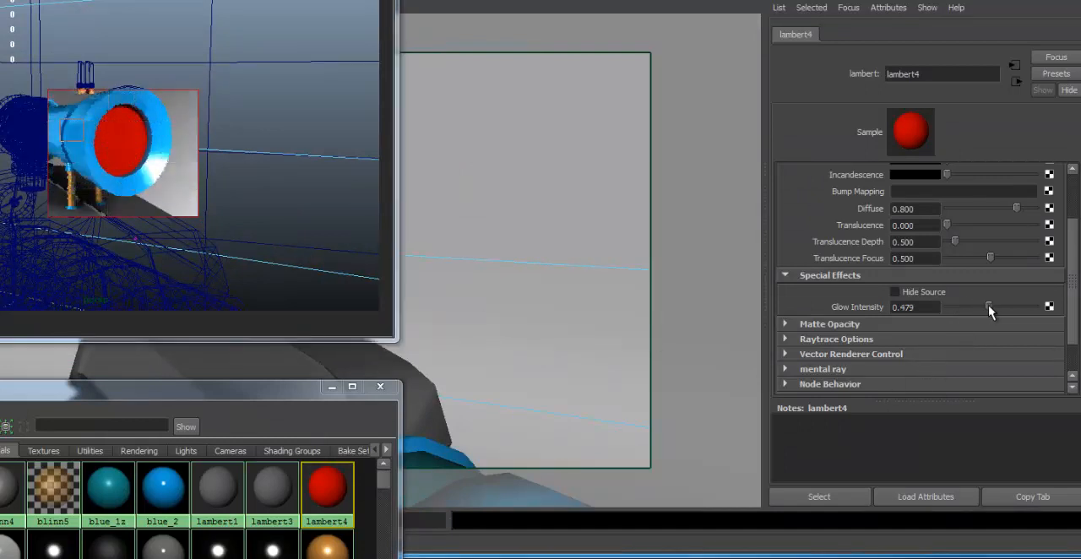
{"action": "left_click_drag", "start_coordinate": [988, 307], "coordinate": [1019, 307]}
{"action": "left_click_drag", "start_coordinate": [1018, 309], "coordinate": [1035, 307]}
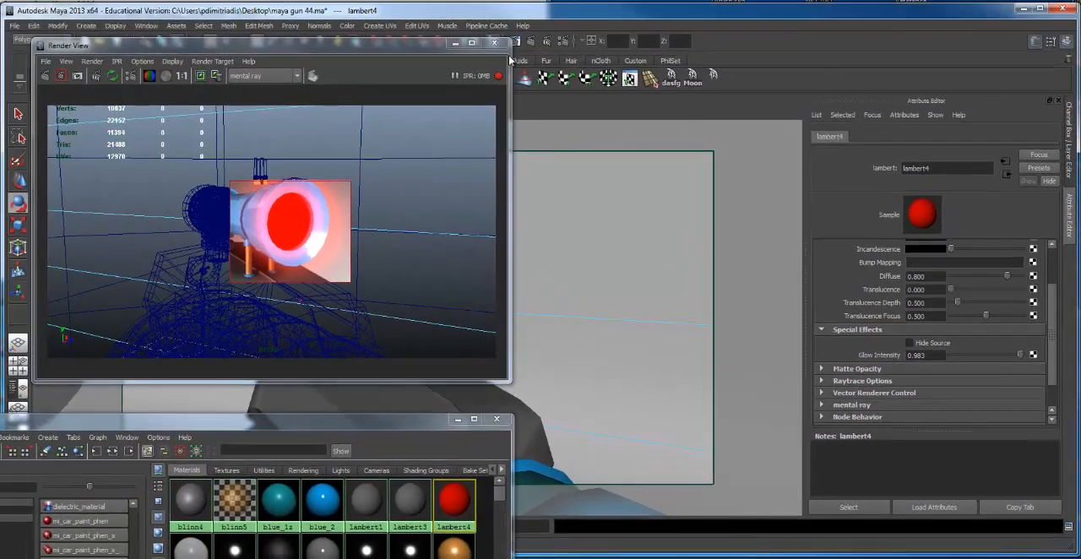
{"action": "left_click", "coordinate": [498, 43]}
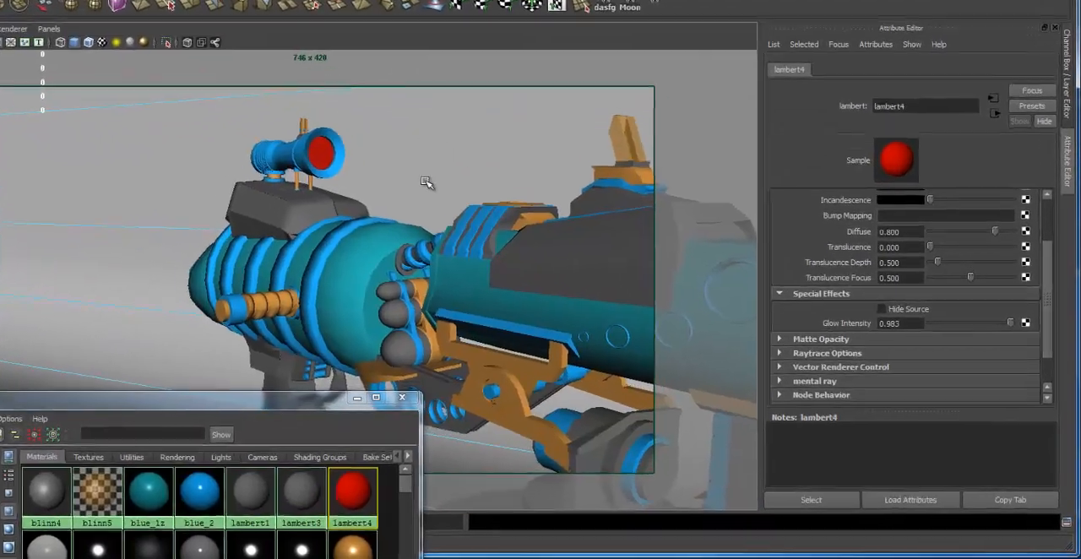
Render the gun from a three-quarter view covering the scope, body and barrel to check the lens glow
{"action": "right_click_drag", "start_coordinate": [427, 183], "coordinate": [284, 225], "text": "alt"}
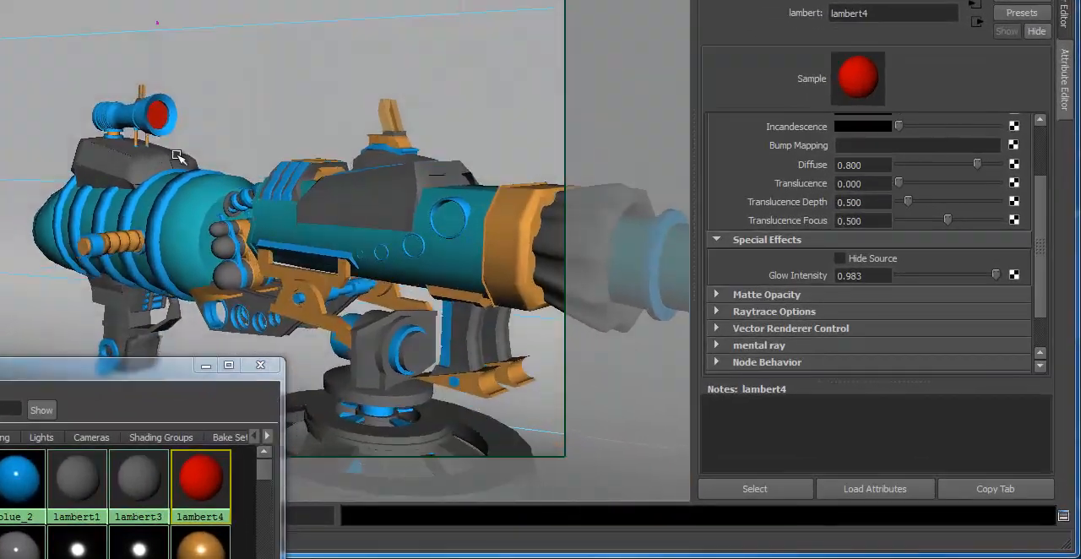
{"action": "middle_click_drag", "start_coordinate": [381, 219], "coordinate": [361, 214], "text": "alt"}
{"action": "left_click_drag", "start_coordinate": [264, 127], "coordinate": [180, 141], "text": "alt"}
{"action": "mouse_move", "coordinate": [192, 138]}
{"action": "right_mouse_down", "text": "alt"}
{"action": "mouse_move", "coordinate": [331, 138]}
{"action": "mouse_move", "coordinate": [205, 145]}
{"action": "right_mouse_up", "text": "alt"}
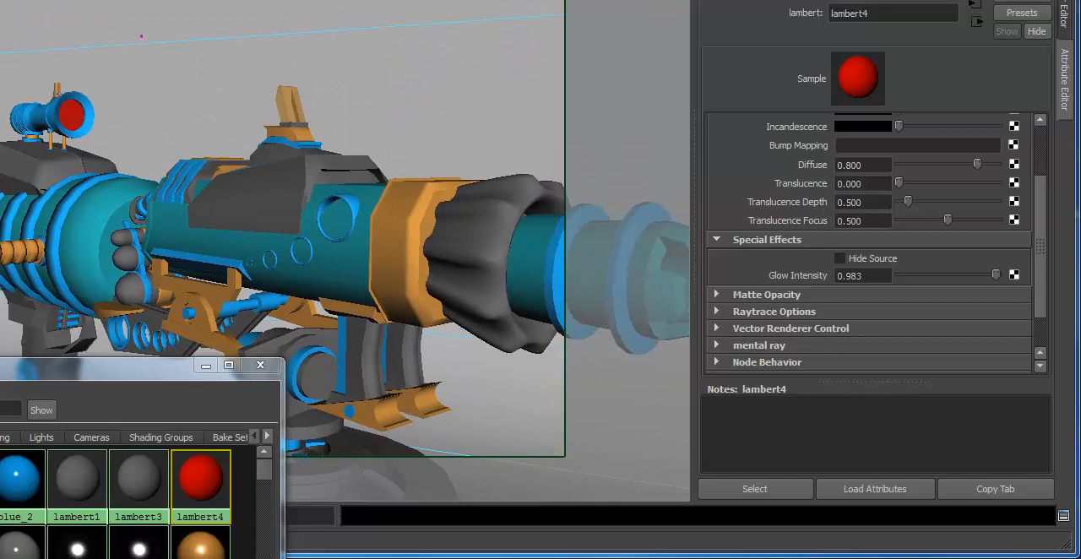
{"action": "left_click", "coordinate": [310, 2]}
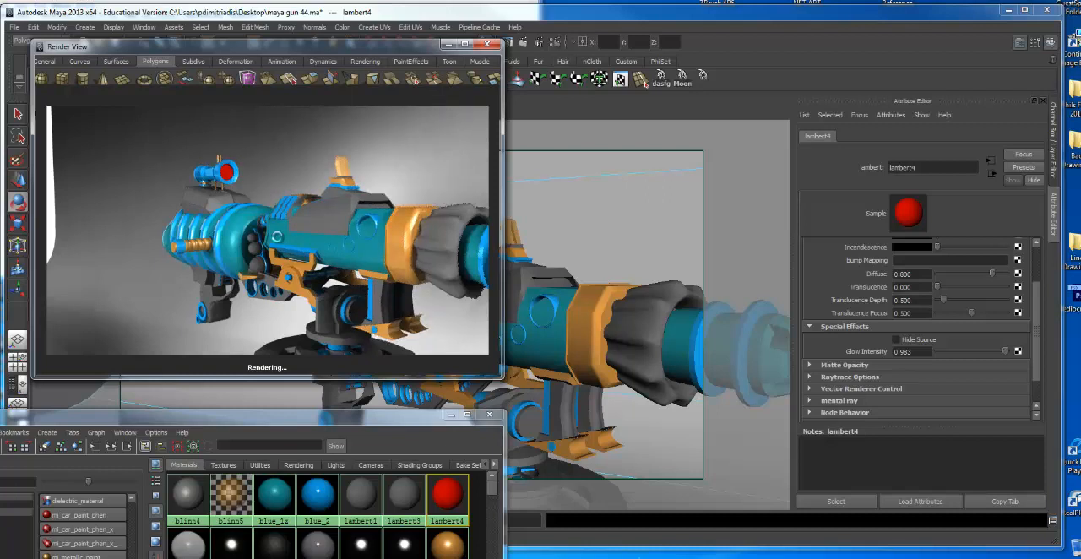
{"action": "left_click", "coordinate": [279, 241]}
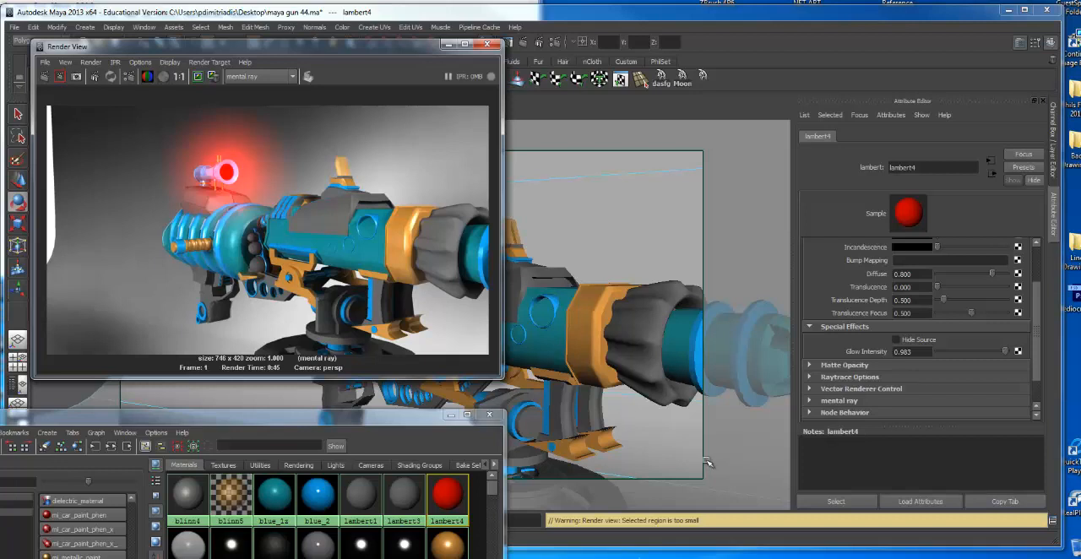
Reduce lambert4's glow intensity and preview the scope area in an IPR region
{"action": "left_click_drag", "start_coordinate": [1002, 354], "coordinate": [981, 352]}
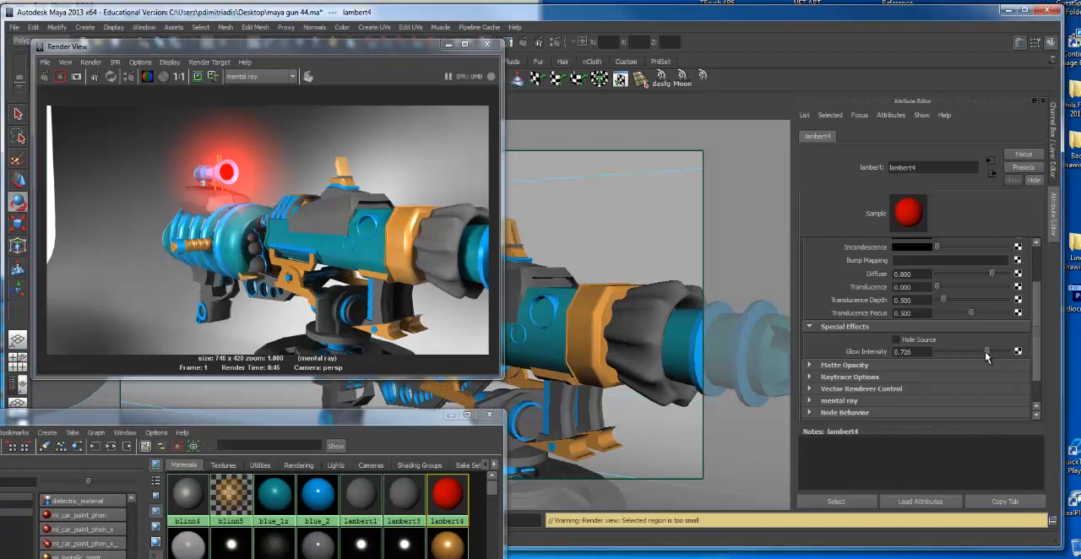
{"action": "left_click", "coordinate": [487, 43]}
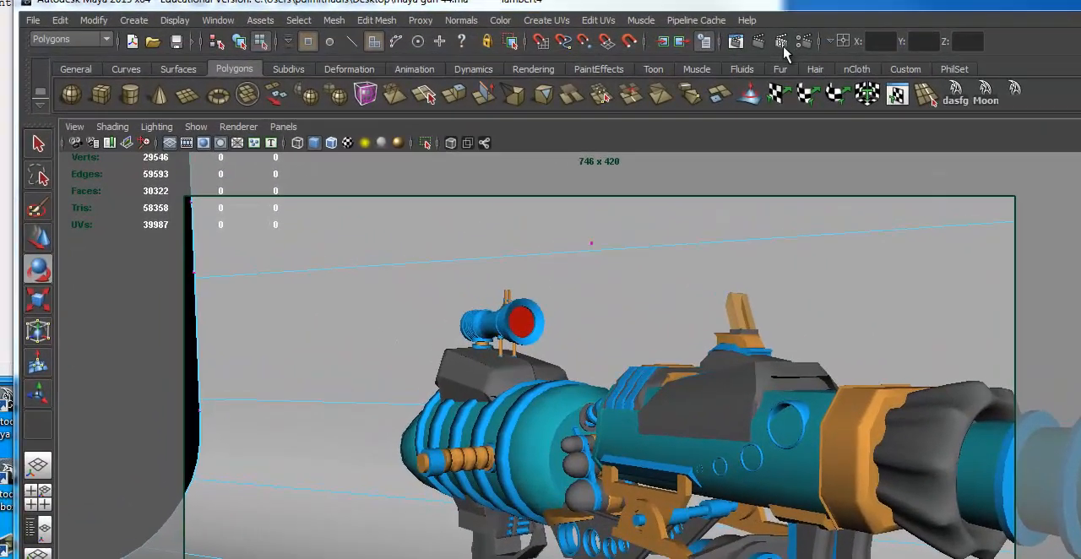
{"action": "left_click", "coordinate": [700, 41]}
{"action": "left_click_drag", "start_coordinate": [240, 174], "coordinate": [417, 312]}
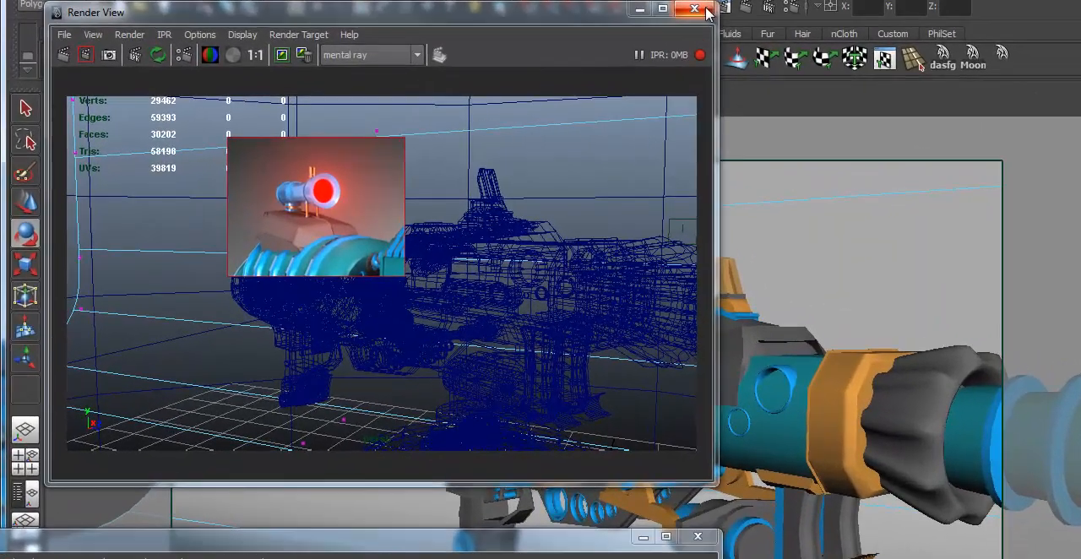
Preview a larger IPR region over most of the gun, close it and render the full frame
{"action": "left_click_drag", "start_coordinate": [81, 145], "coordinate": [534, 449]}
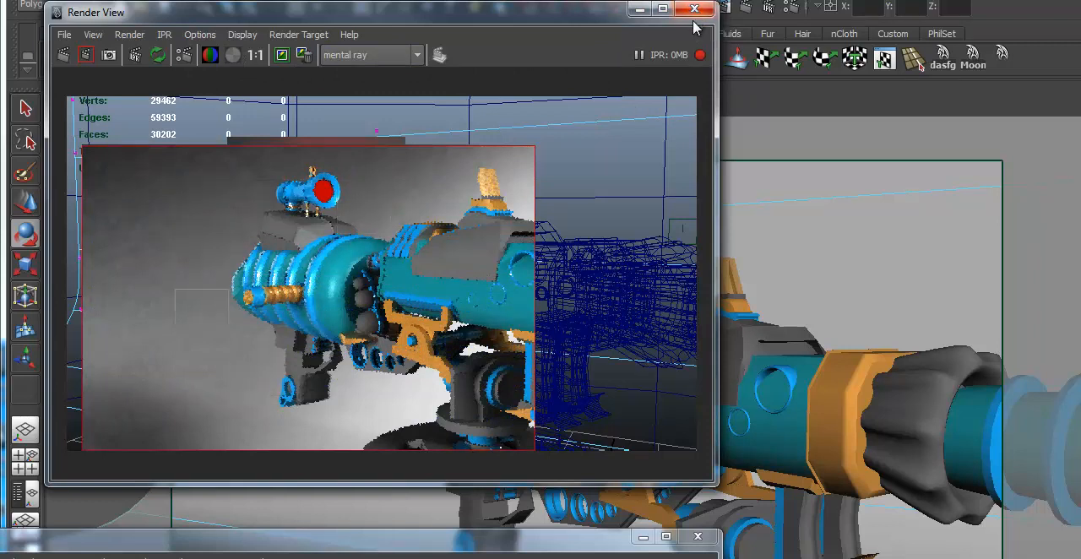
{"action": "left_click", "coordinate": [694, 10]}
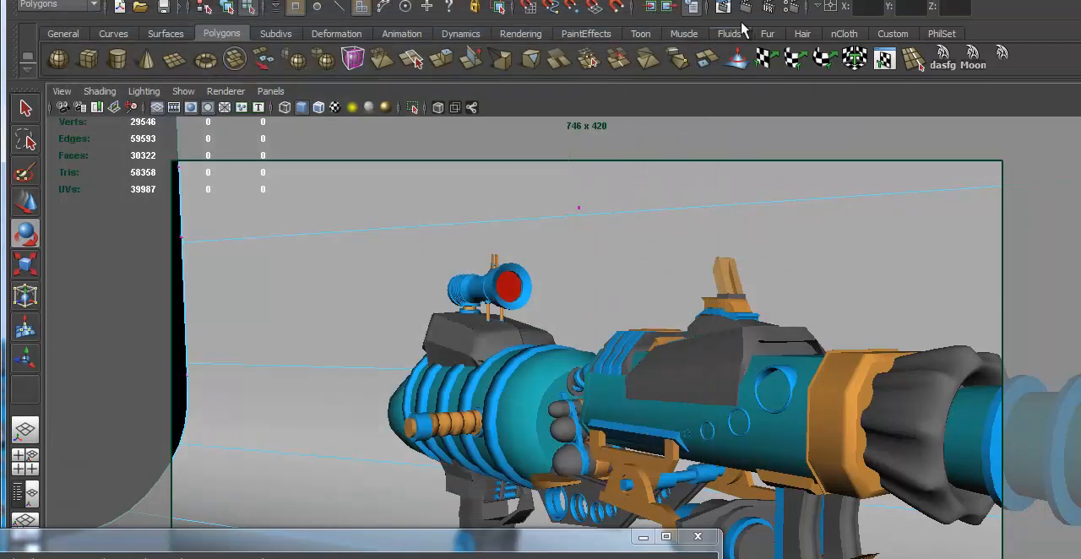
{"action": "left_click", "coordinate": [746, 8]}
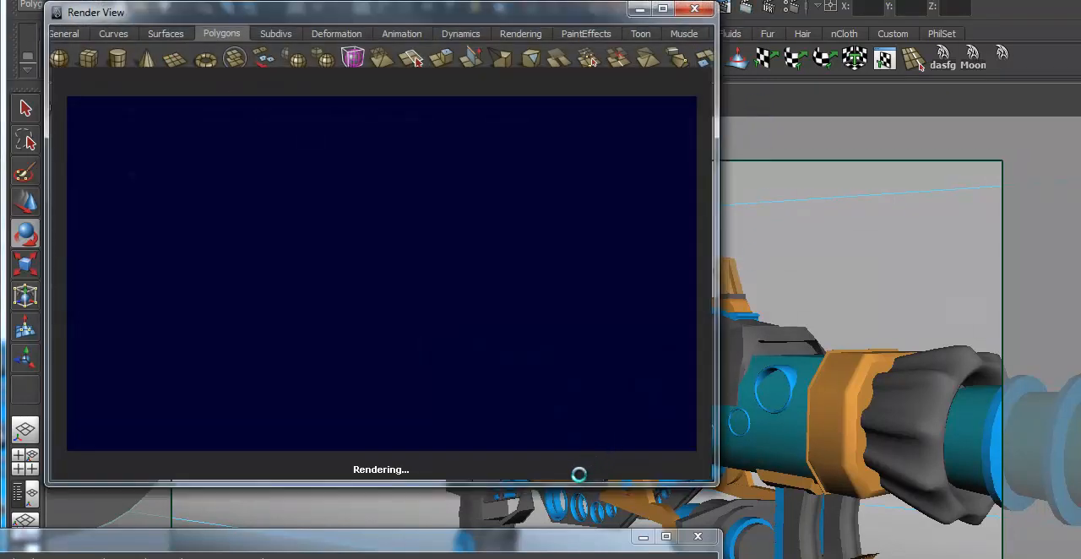